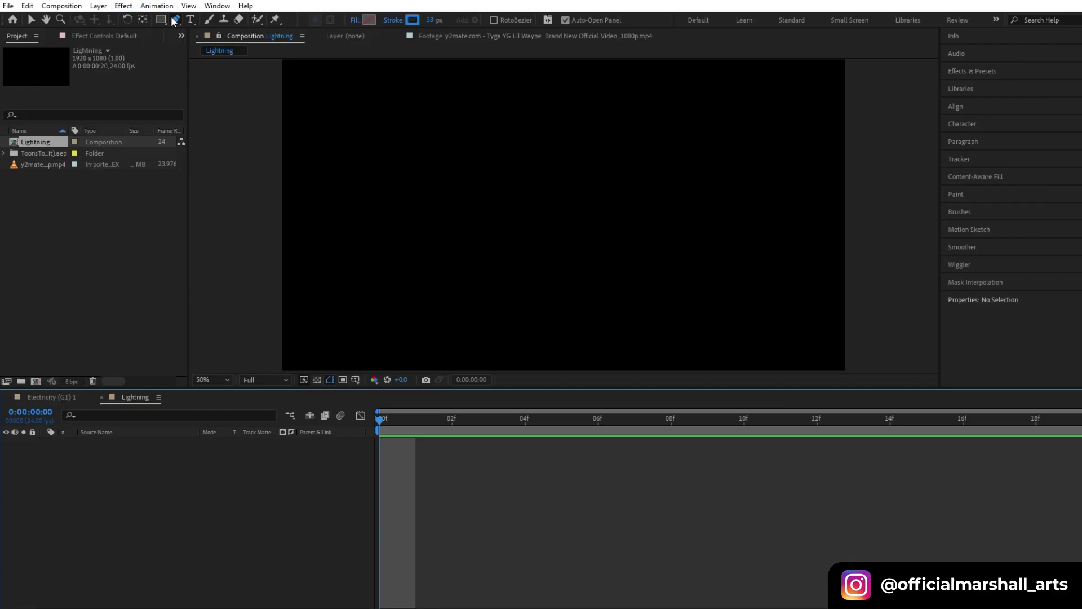
Draw a five-point zigzag lightning path in the Lightning comp and set its stroke width to 10 px.
left_click(459, 73)
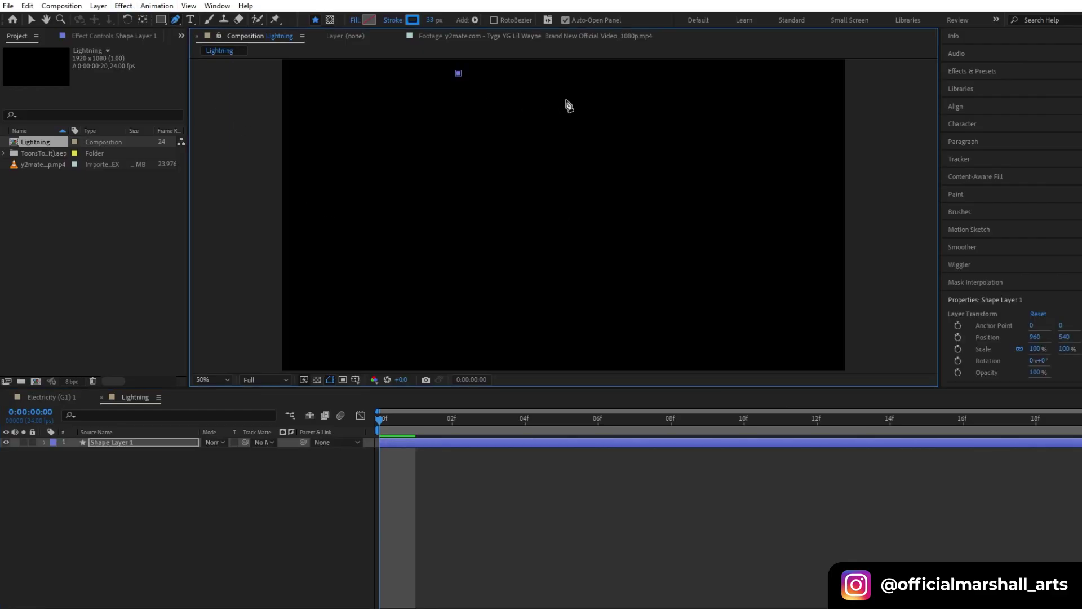
left_click(578, 128)
left_click(475, 192)
left_click(565, 247)
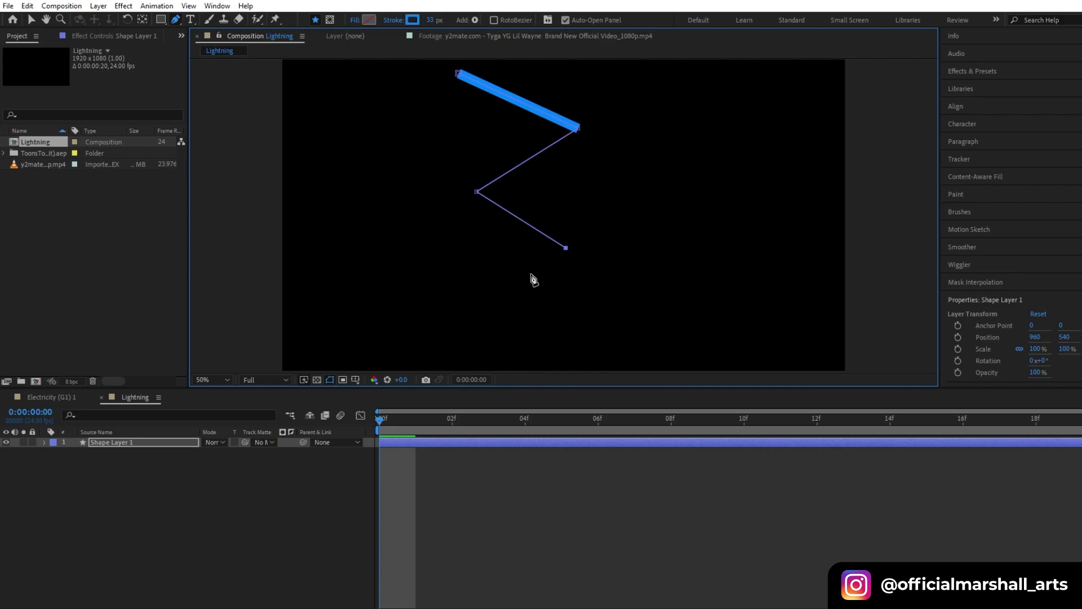
left_click(492, 310)
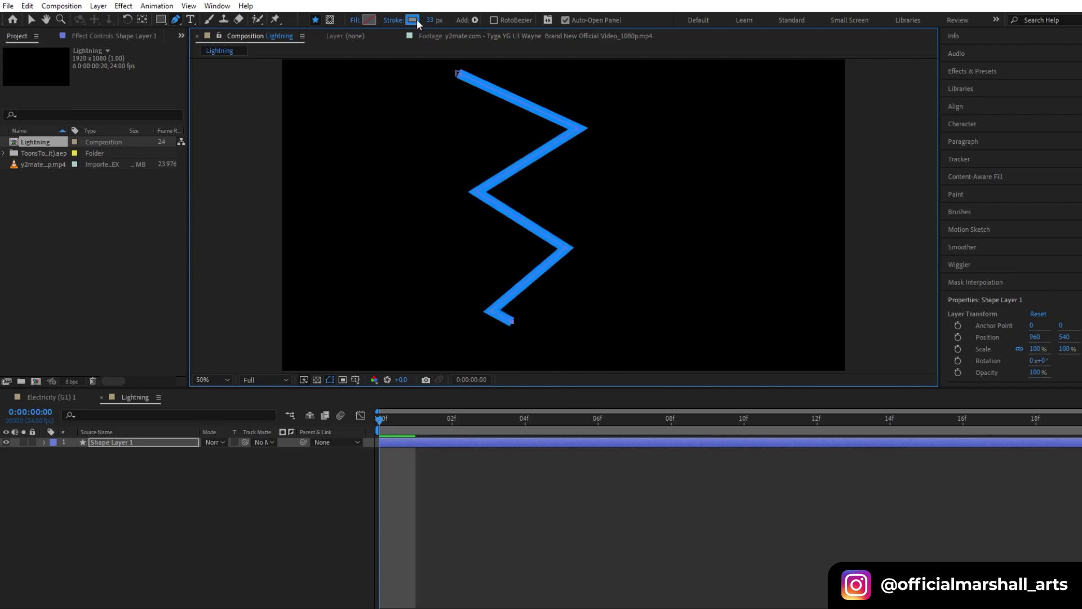
left_click_drag(430, 20, 417, 22)
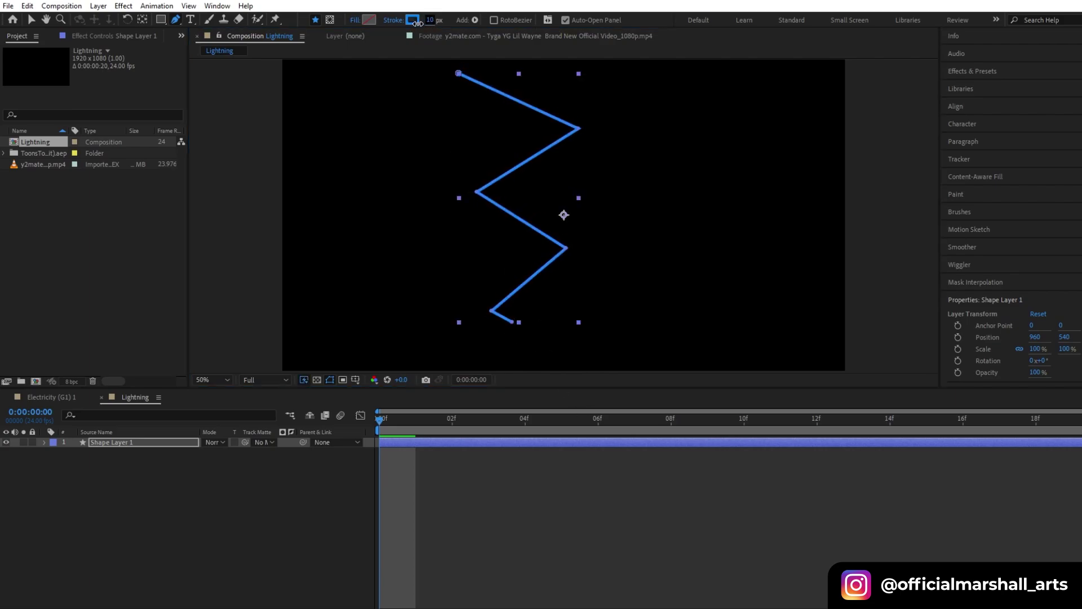
left_click(521, 447)
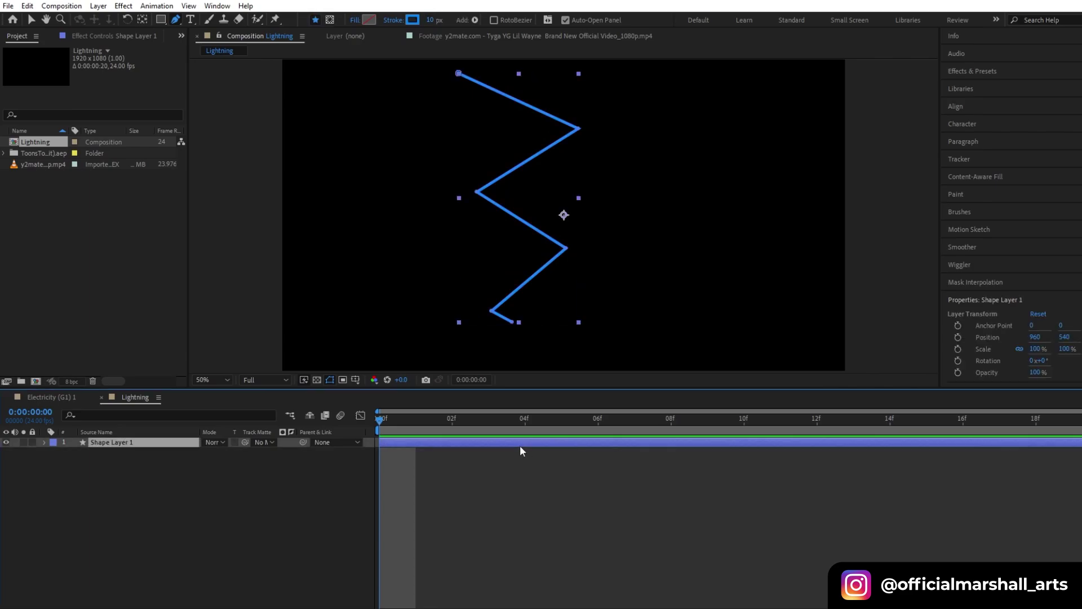
Taper Shape Layer 1's stroke at both ends through Stroke 1 > Taper, with Start Length 9%.
left_click(43, 442)
left_click(55, 452)
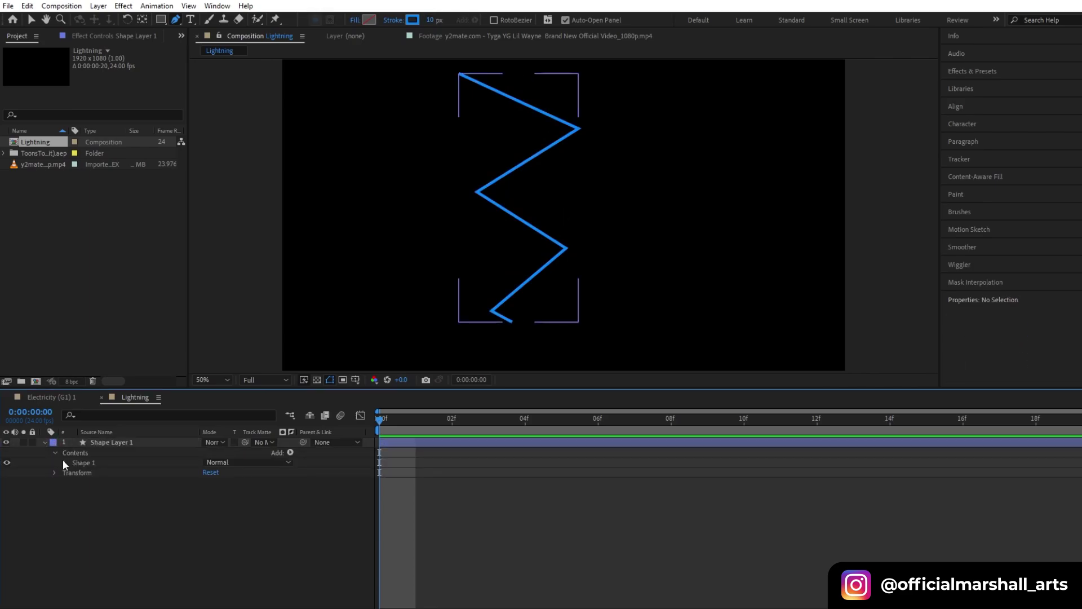
left_click(64, 463)
left_click(75, 483)
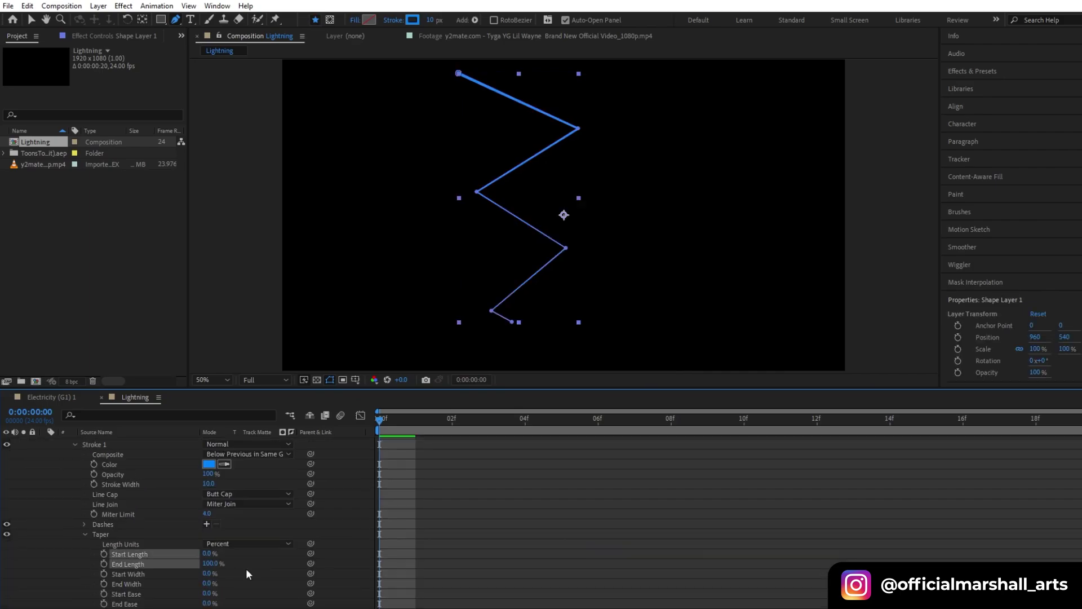
left_click(517, 528)
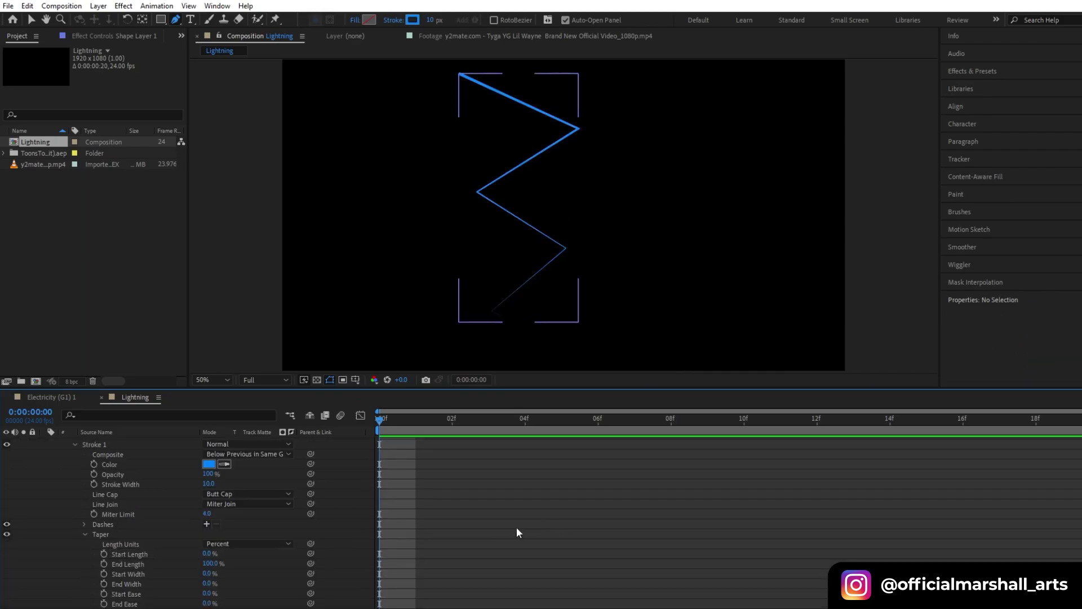
left_click_drag(206, 554, 169, 561)
left_click(578, 530)
scroll(90, 502, "down", 1)
left_click(84, 497)
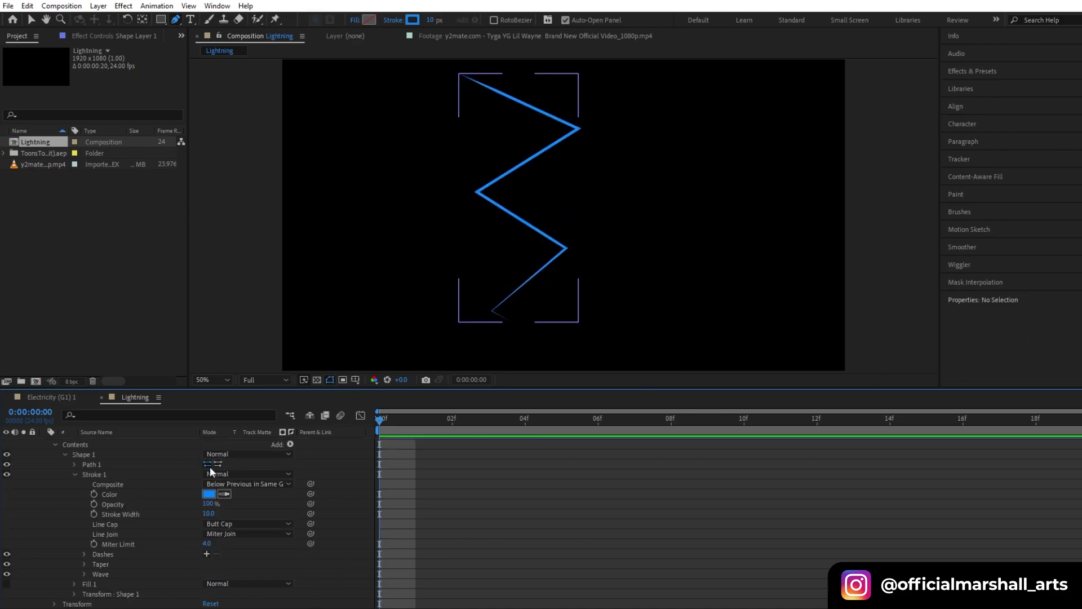
scroll(237, 462, "up", 1)
left_click(289, 453)
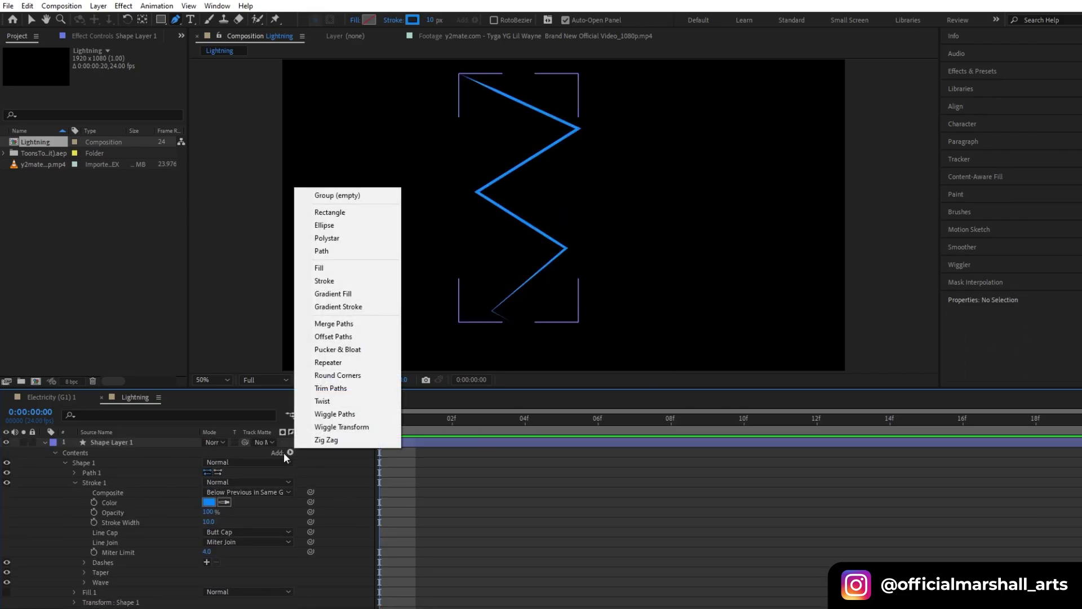
Add Wiggle Paths to the lightning, set Wiggles/Second to 7, and preview the result.
left_click(329, 413)
scroll(116, 586, "down", 1)
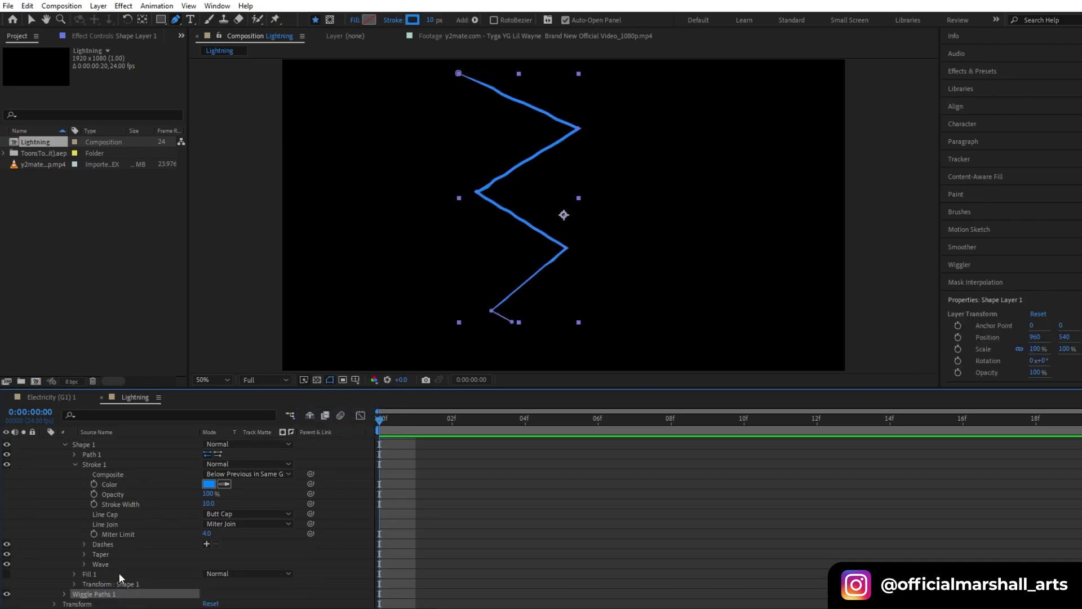
left_click(65, 594)
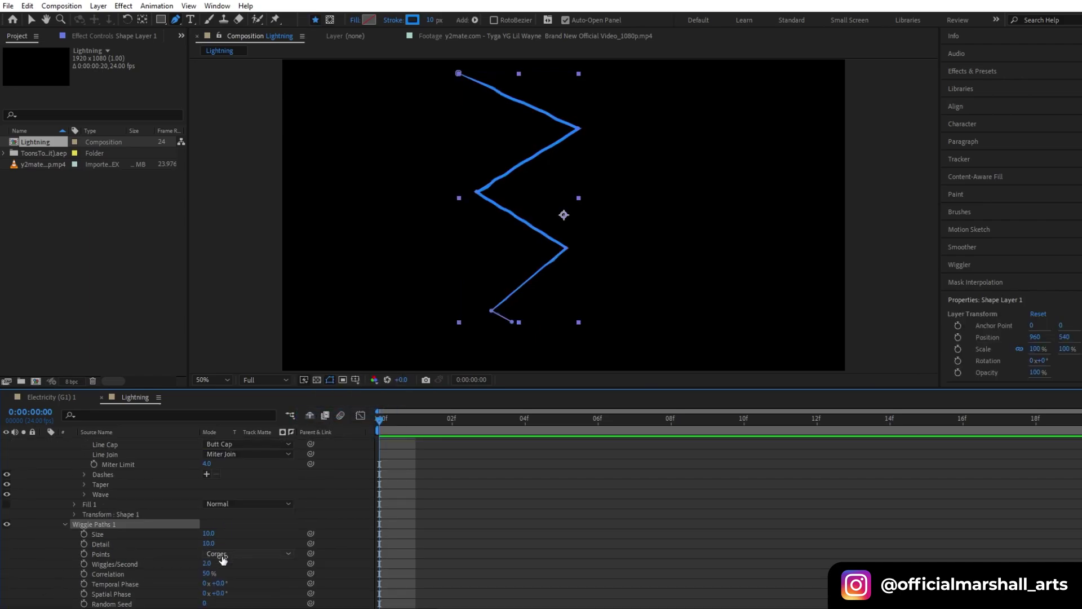
left_click_drag(208, 567, 216, 570)
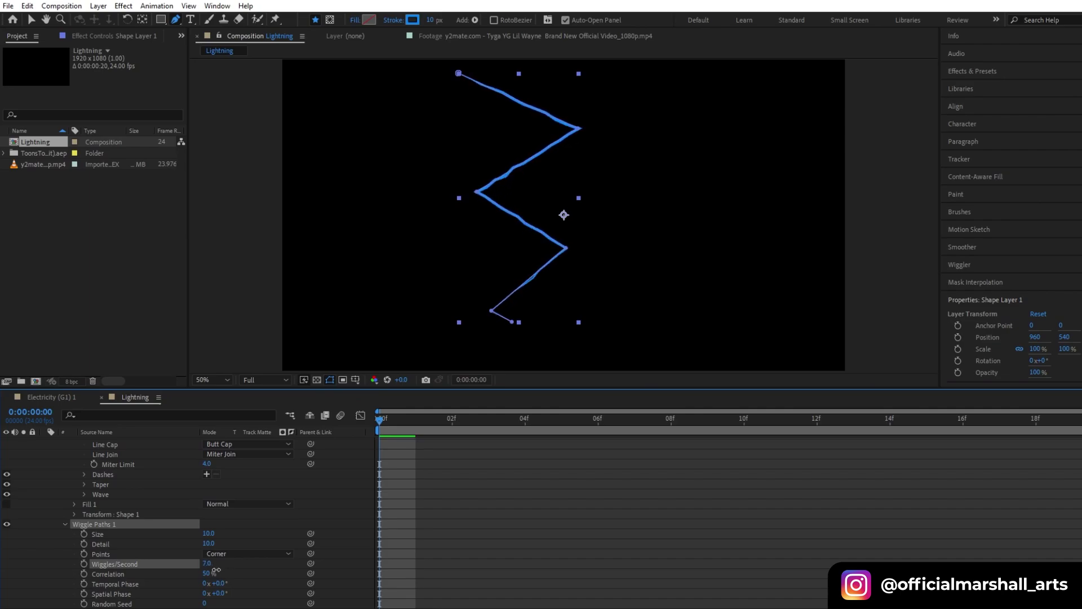
left_click(498, 538)
key("space")
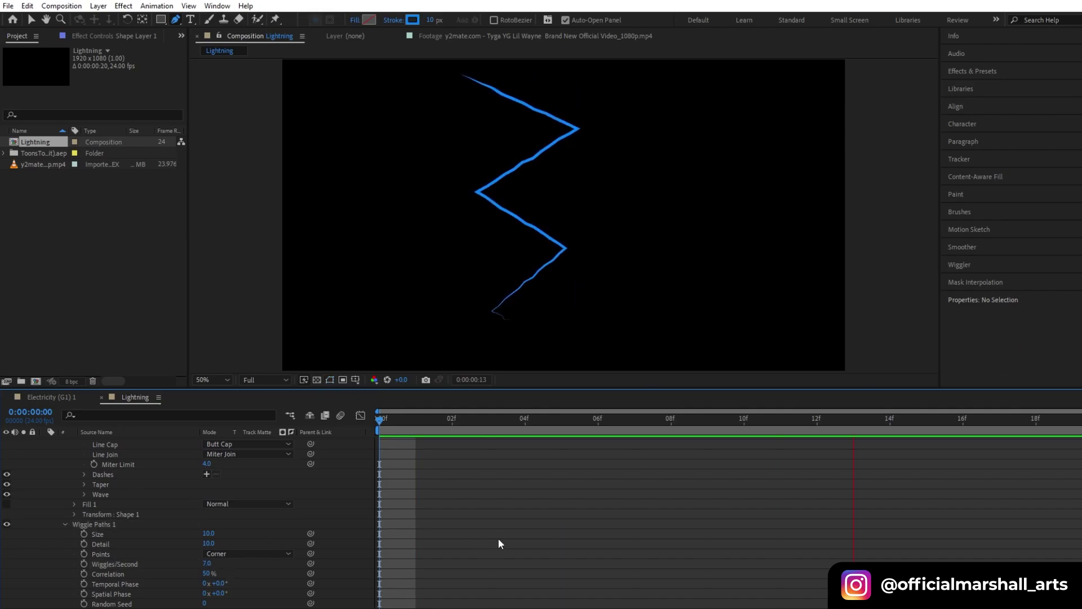
key("space")
left_click_drag(415, 418, 562, 418)
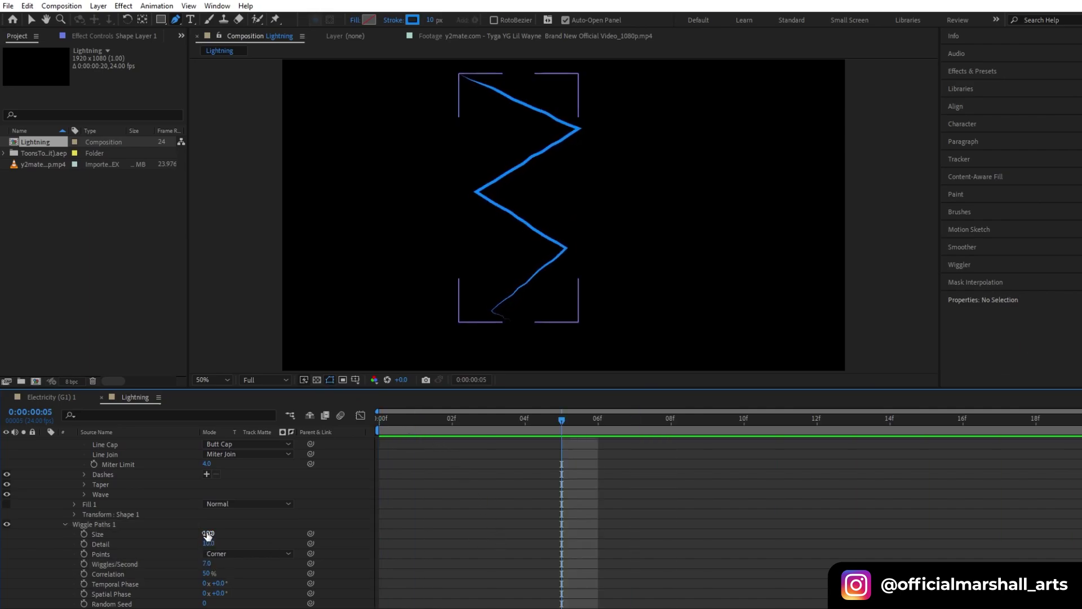
Set the wiggle Size to 65, Detail to 10 and Random Seed to 15.
left_click_drag(207, 533, 241, 534)
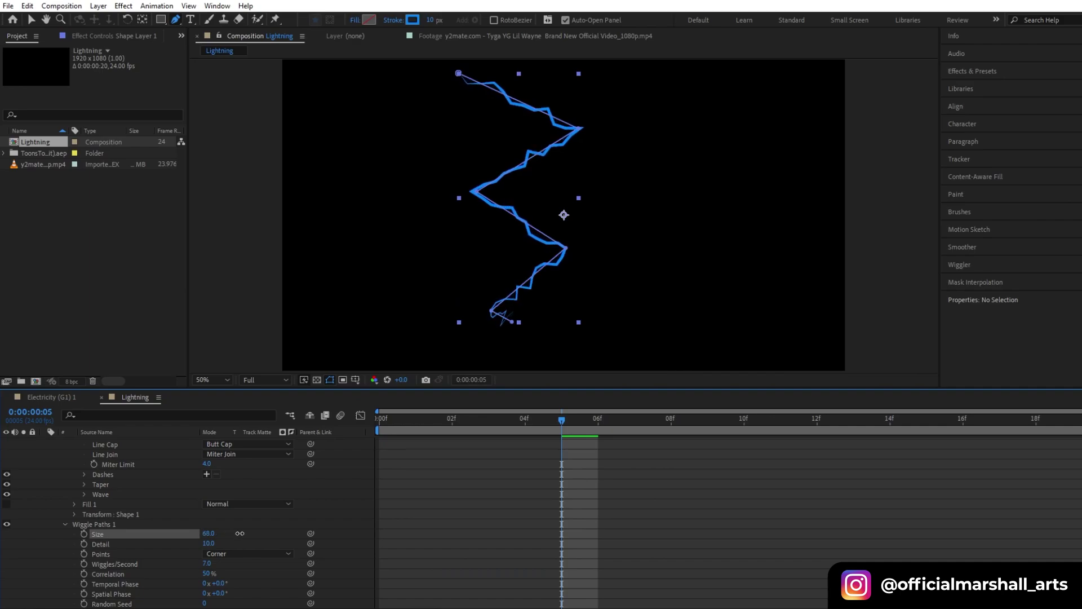
left_click_drag(240, 533, 238, 534)
left_click(209, 543)
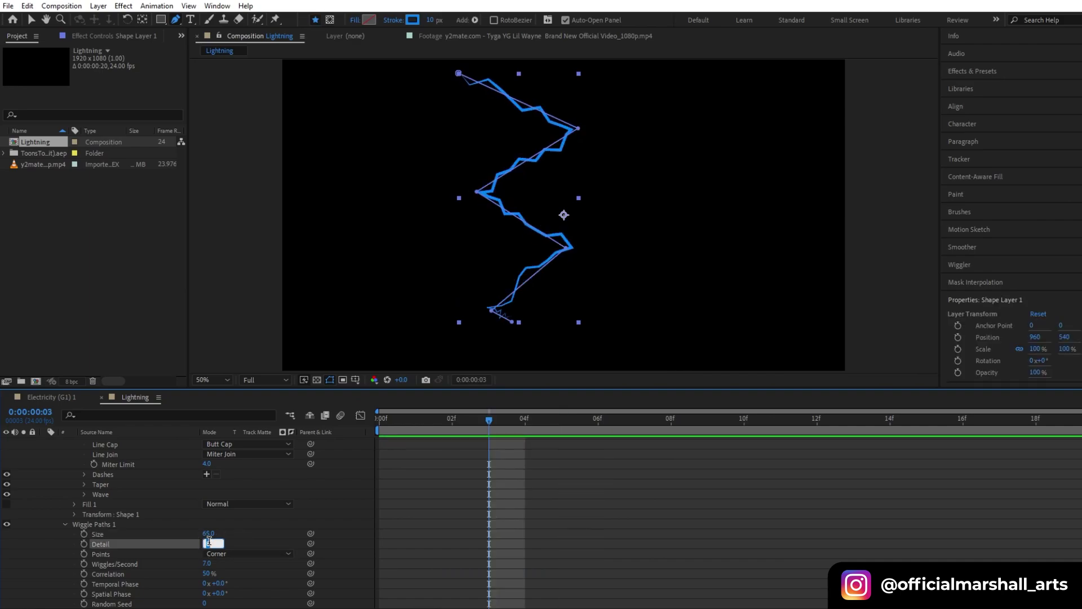
type("10")
key("Return")
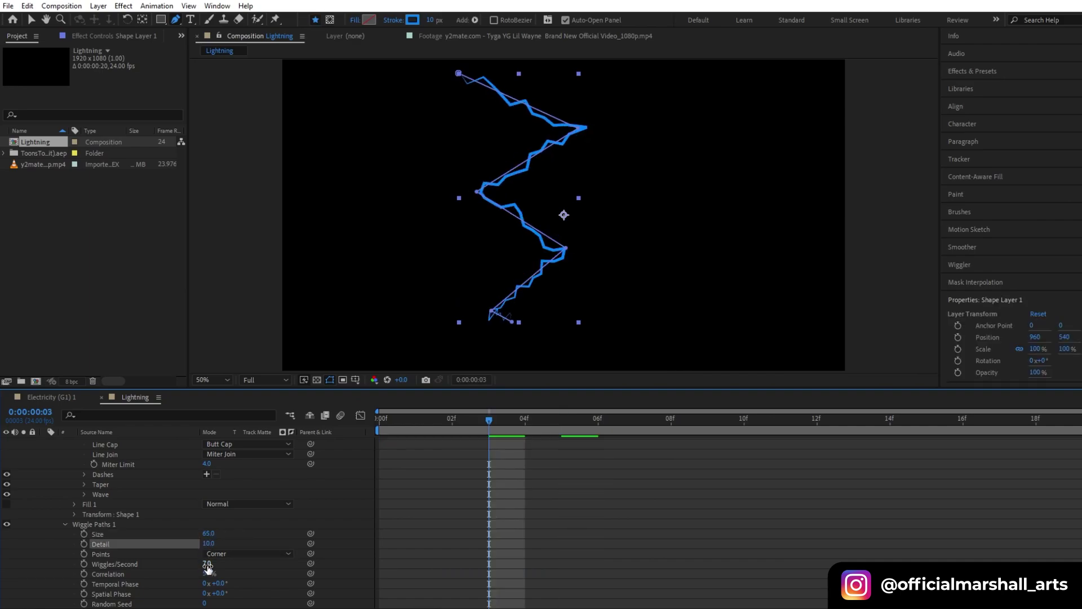
scroll(187, 587, "down", 1)
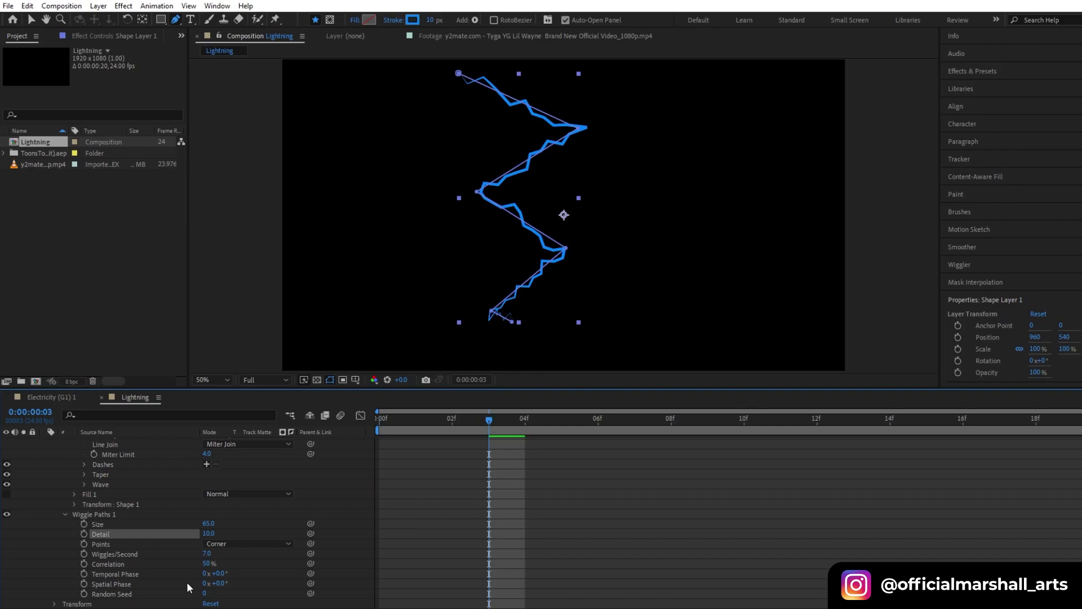
left_click_drag(206, 596, 213, 597)
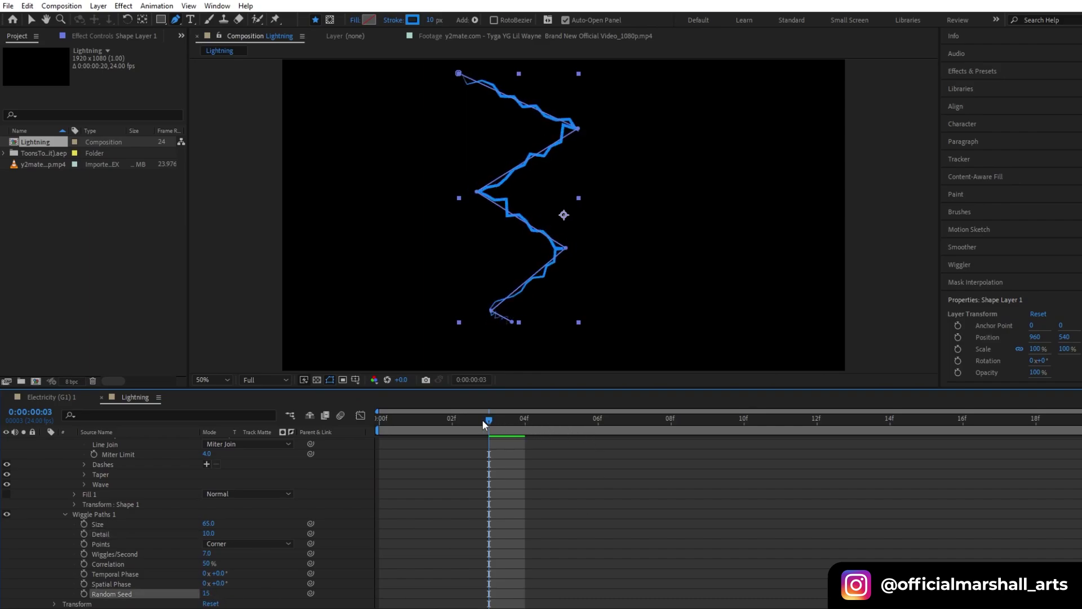
key("space")
scroll(43, 460, "up", 5)
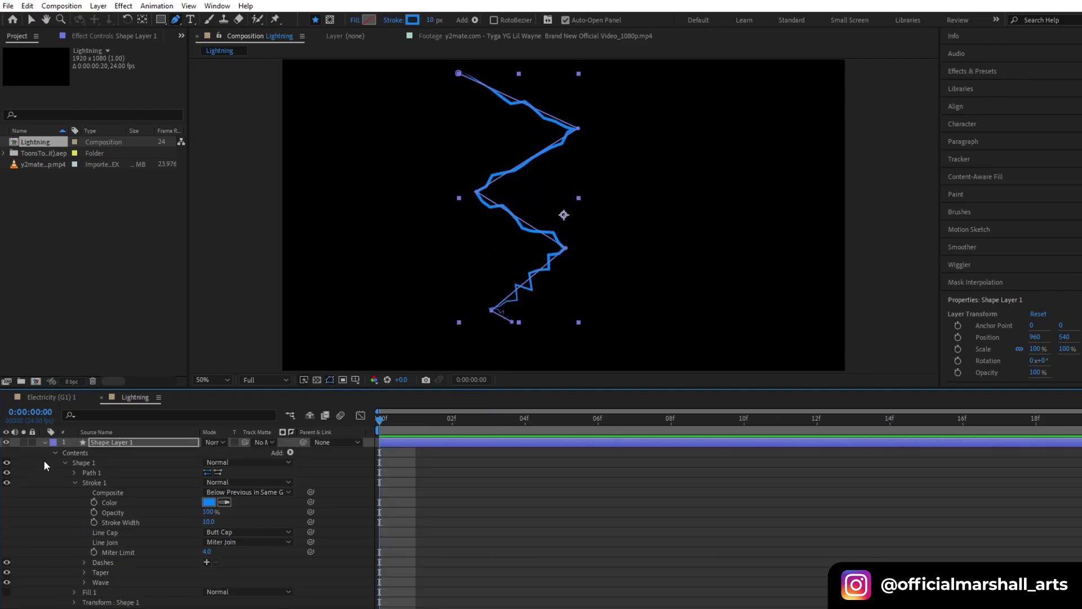
Add Trim Paths with Start keyframed from 0% at frame 0 to 74% at 10f, and thicken the stroke to 19 px.
left_click(290, 452)
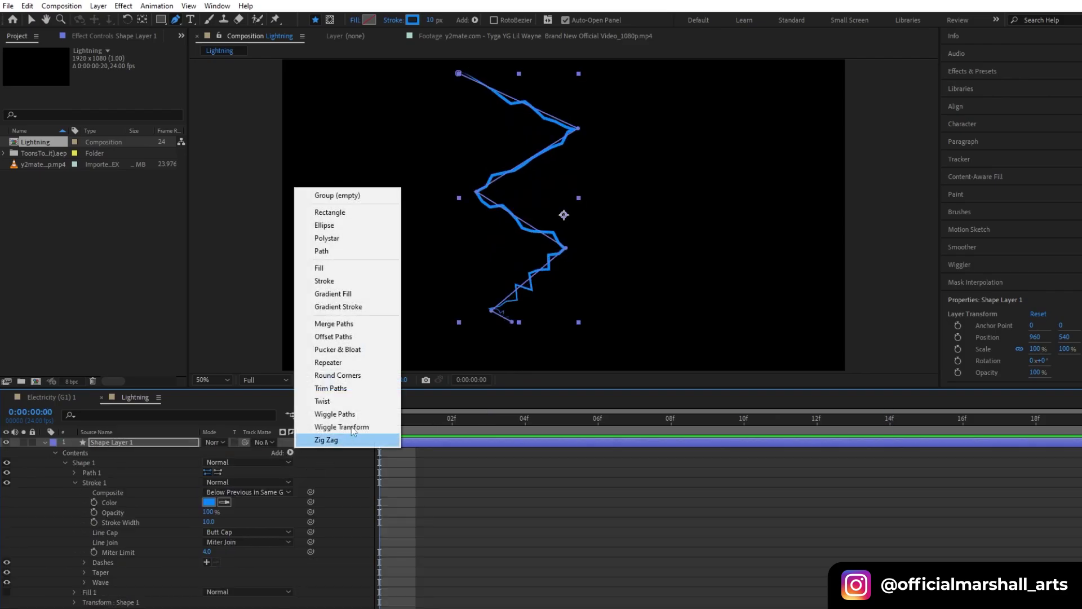
left_click(334, 388)
scroll(70, 578, "down", 1)
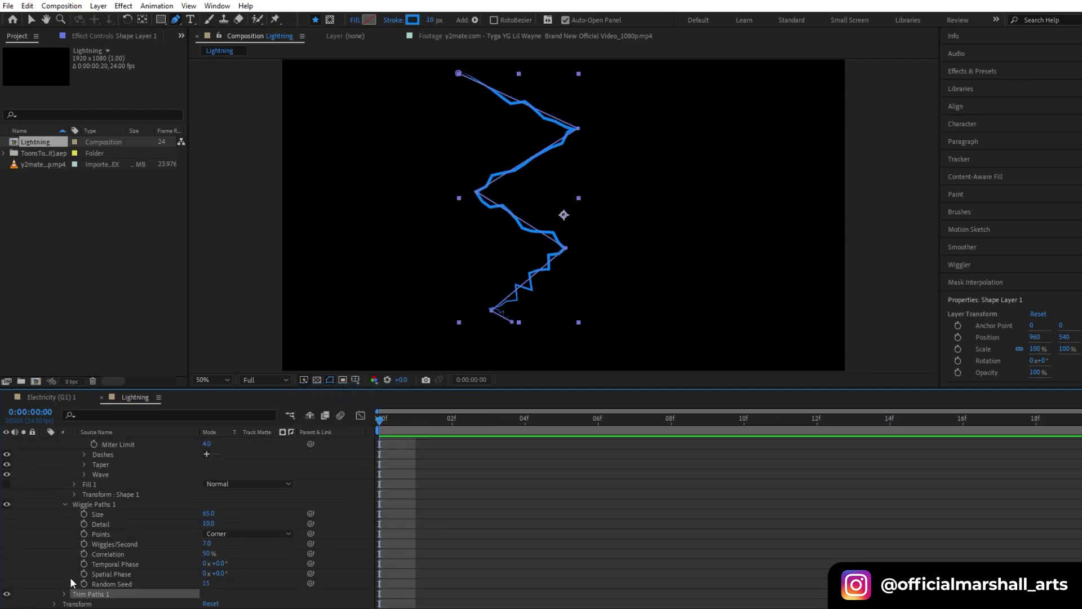
left_click(63, 594)
left_click(83, 492)
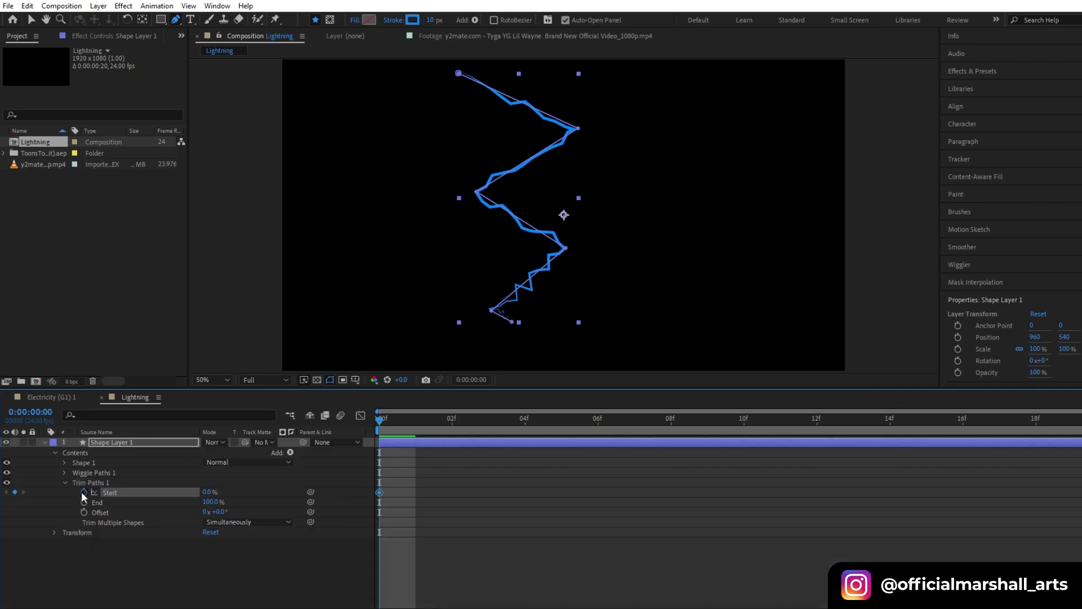
left_click_drag(486, 422, 744, 423)
left_click_drag(208, 492, 296, 497)
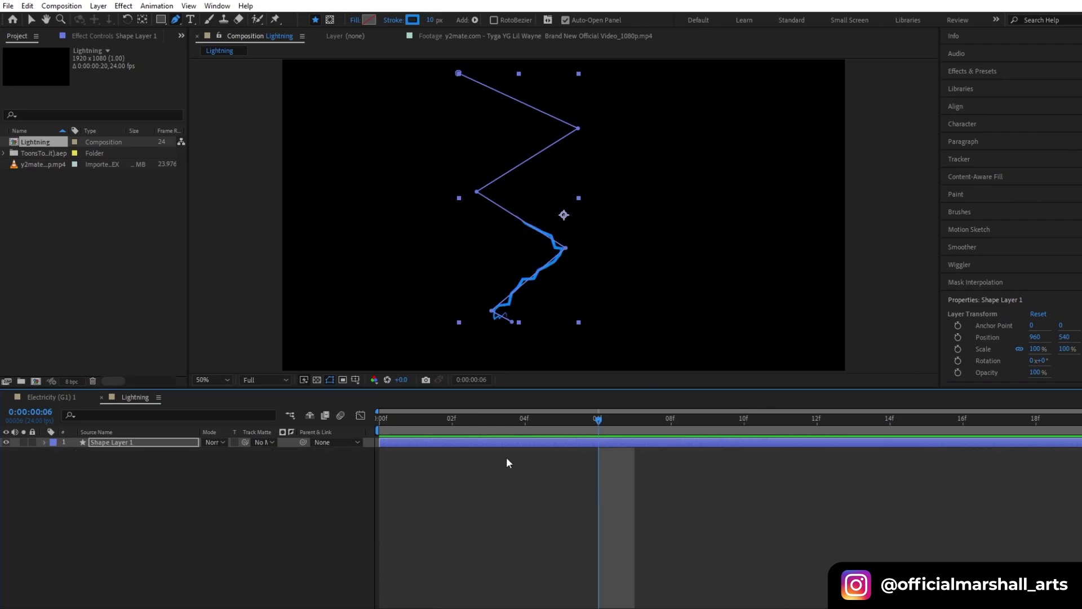
mouse_move(439, 23)
left_mouse_down()
mouse_move(462, 24)
mouse_move(444, 28)
left_mouse_up()
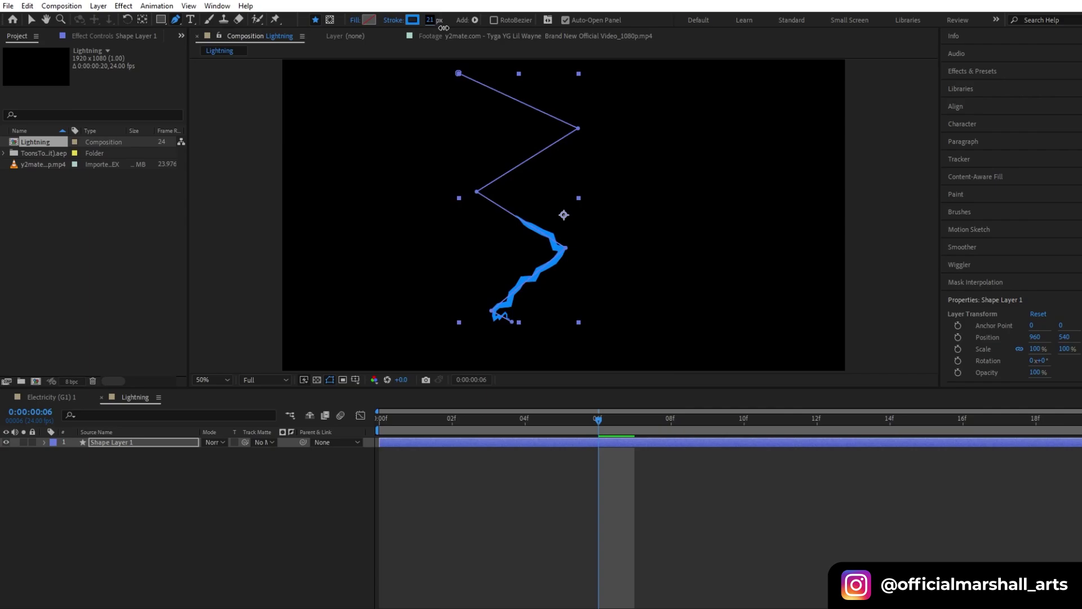
left_click(513, 500)
Keyframe the Trim Paths End from 0% at frame 0 to 100% at 10f.
key("Home")
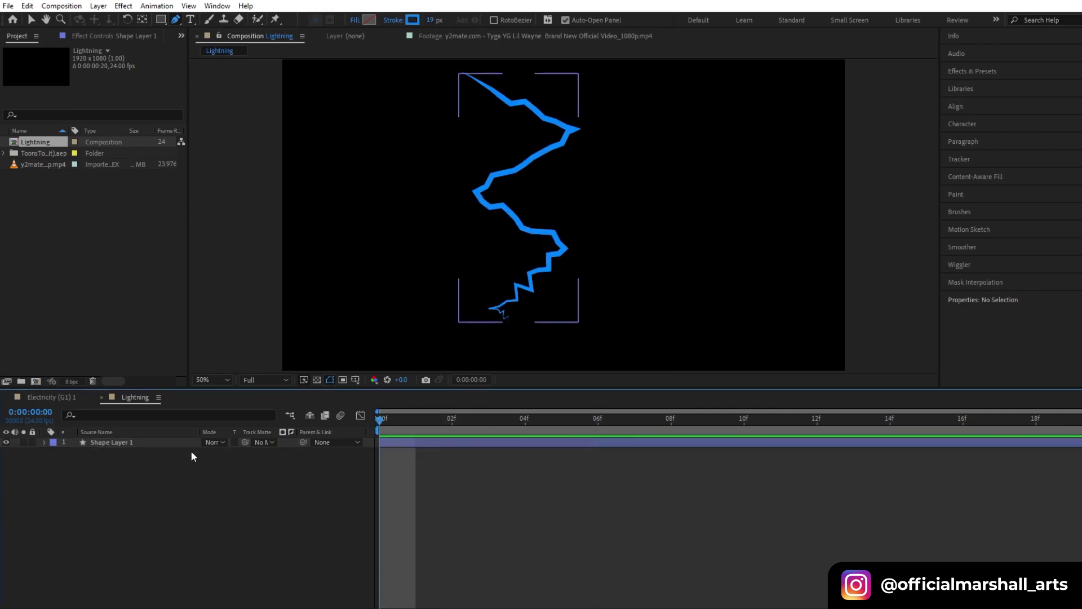
left_click(103, 444)
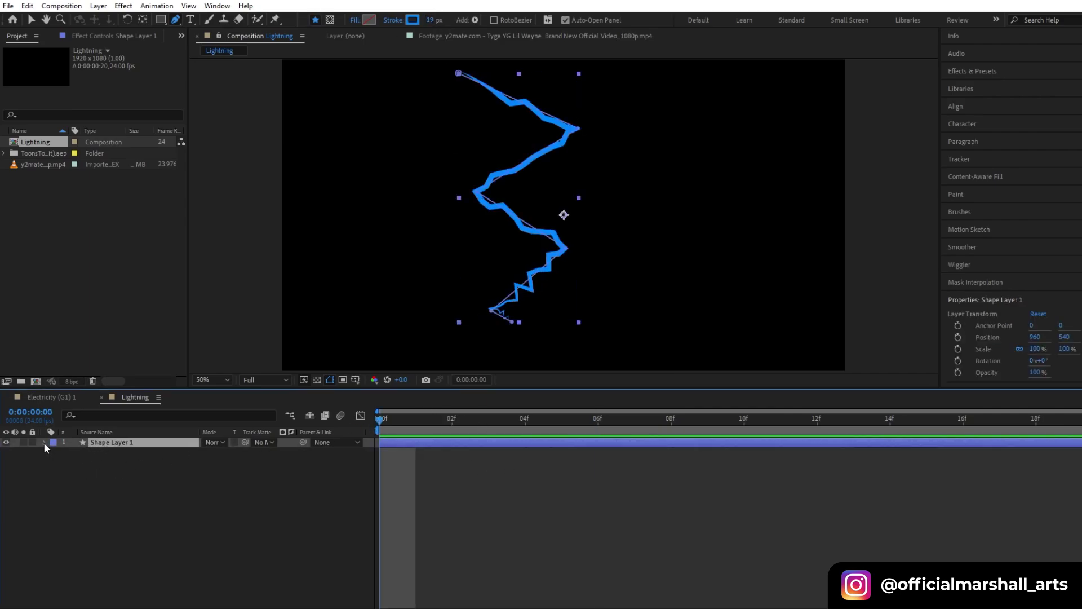
left_click(44, 442)
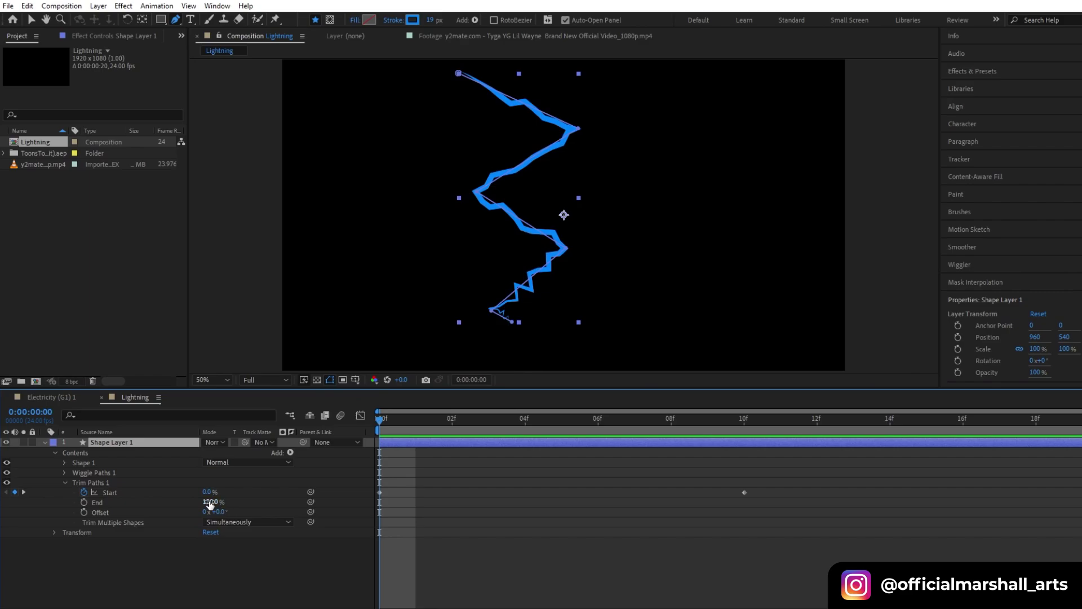
left_click_drag(210, 504, 138, 498)
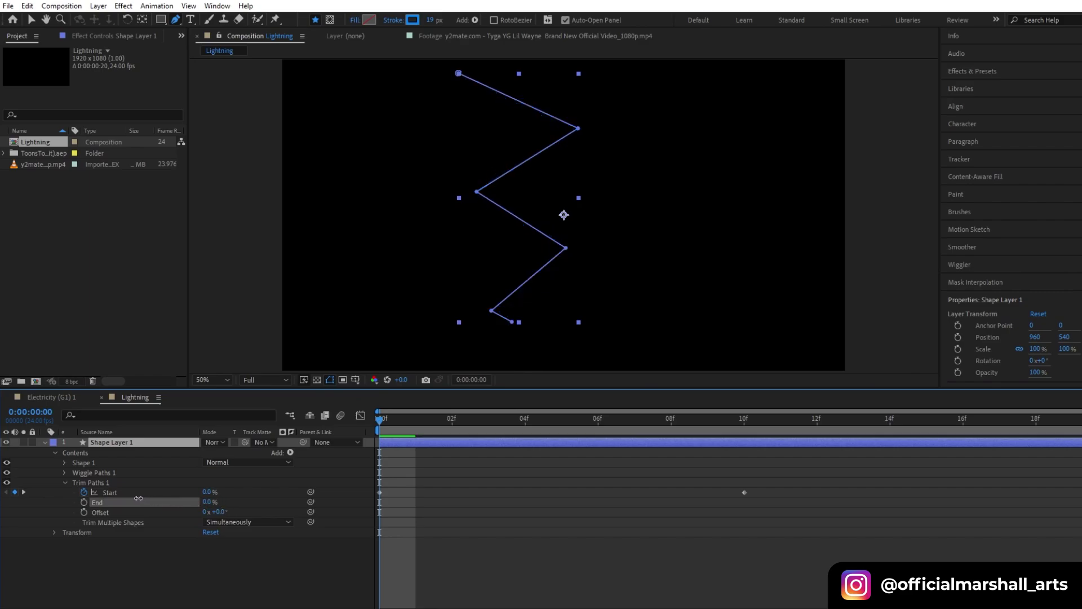
left_click(84, 503)
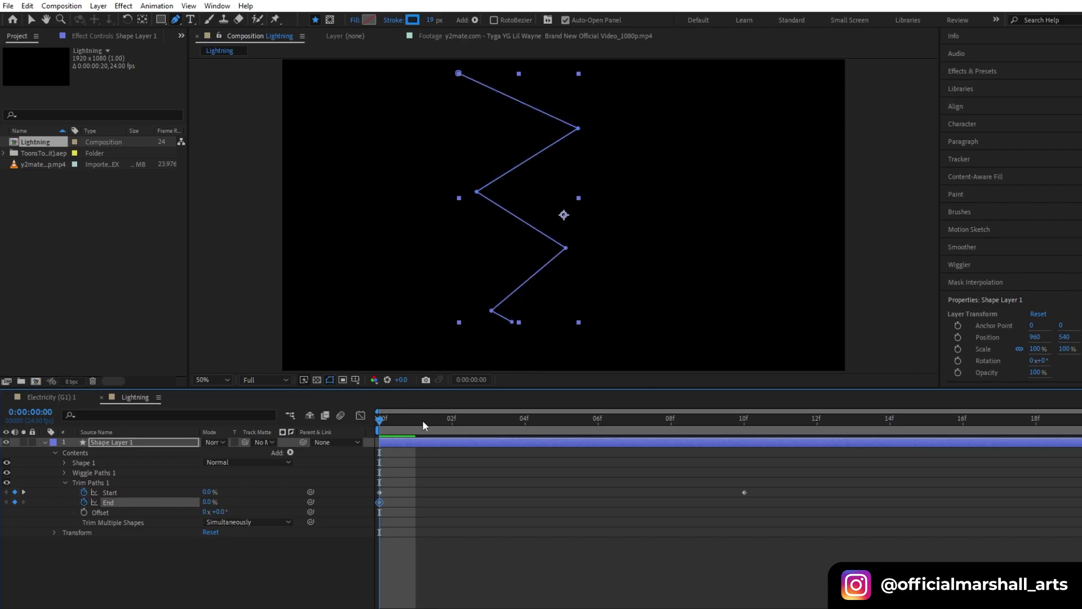
left_click_drag(424, 425, 744, 424)
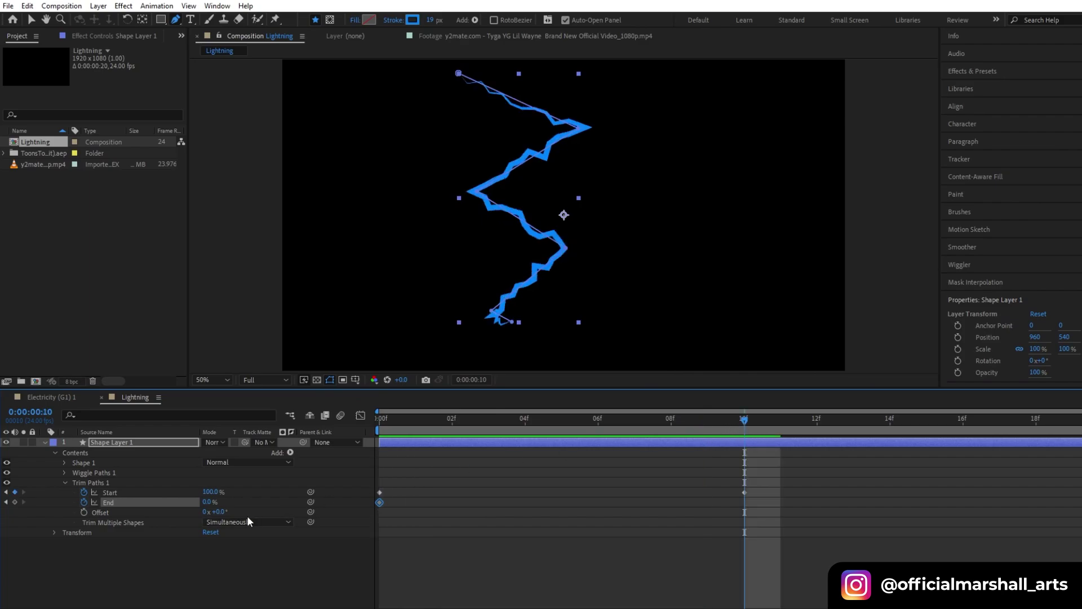
left_click_drag(210, 502, 299, 512)
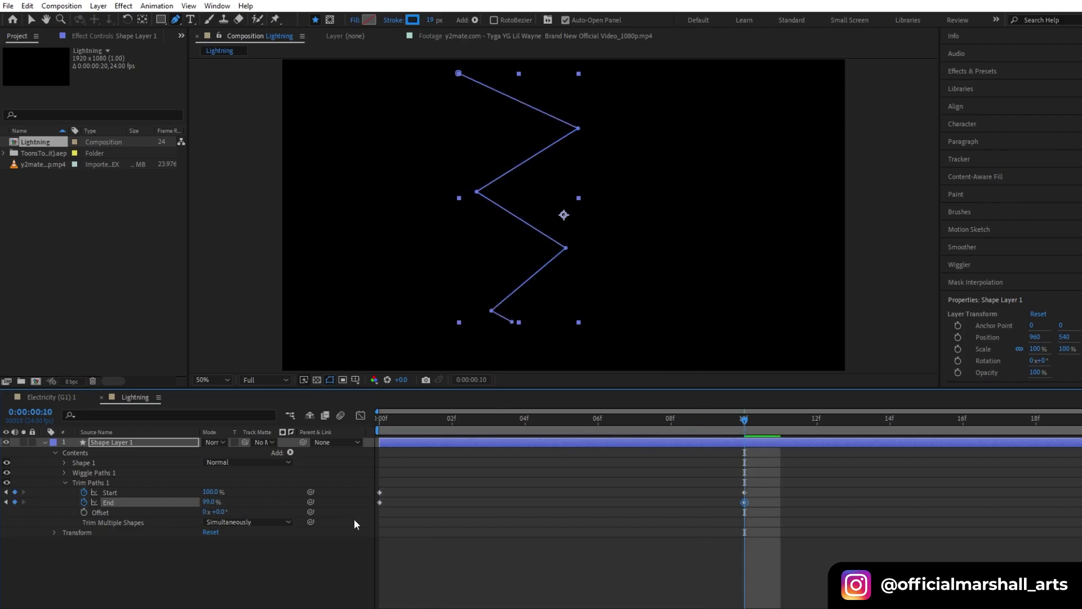
Shift both Start keyframes later to 6f and 16f and preview the draw-on.
left_click_drag(375, 484, 965, 496)
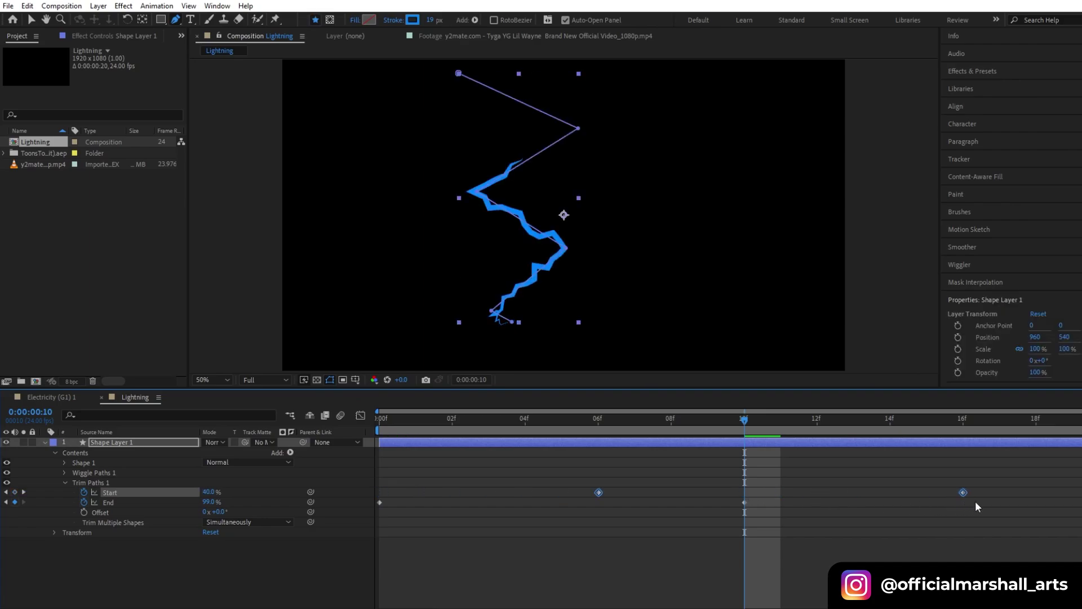
left_click(380, 424)
key("space")
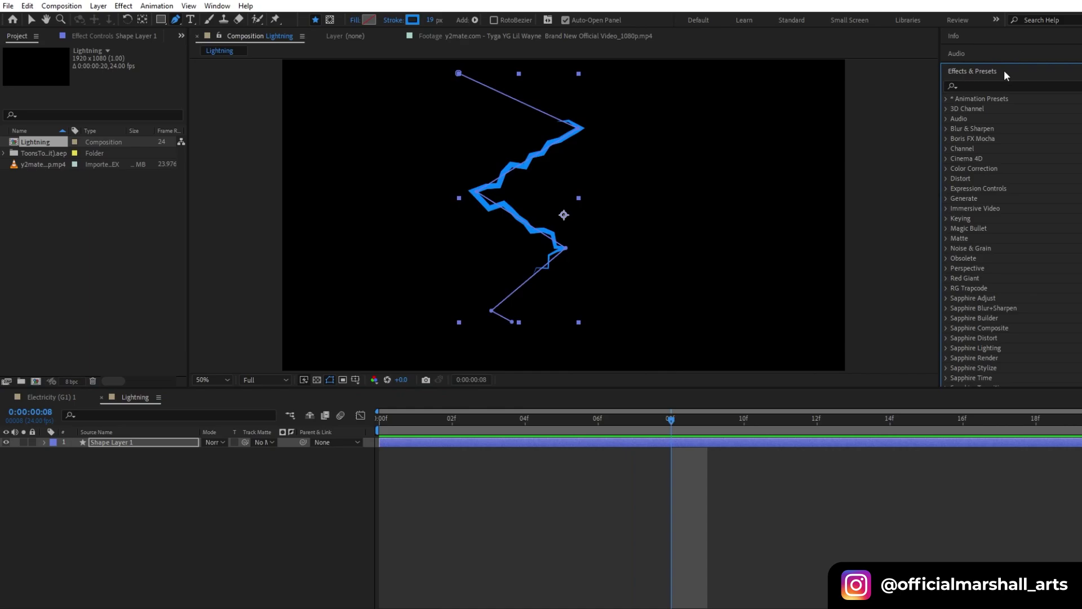
Apply Glow to the lightning layer with Glow Radius 24 and Glow Threshold about 50%.
left_click(1008, 86)
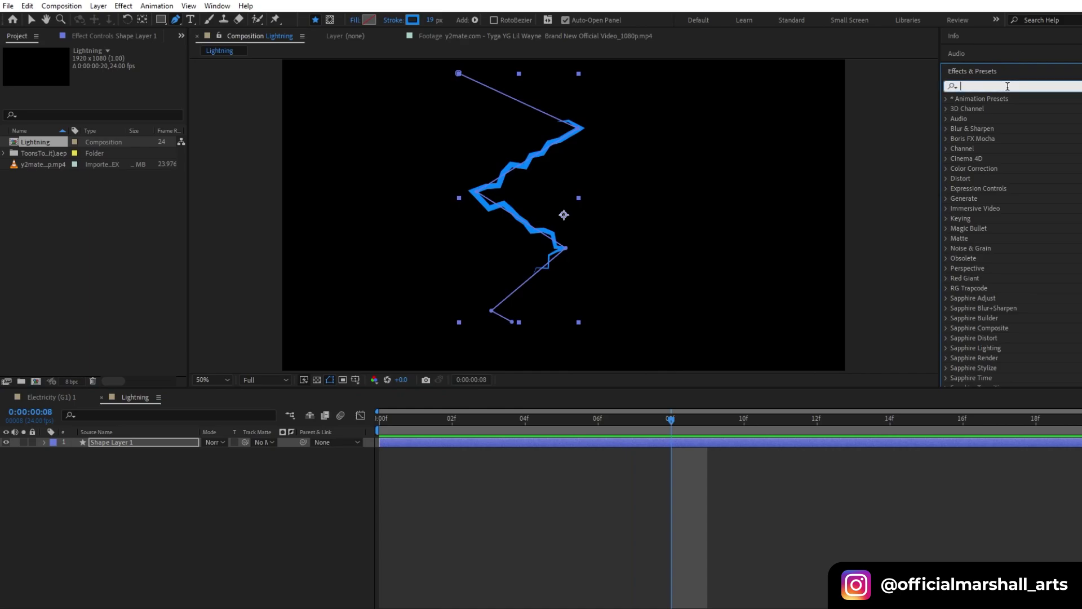
type("glow")
left_click_drag(991, 308, 563, 451)
left_click_drag(133, 92, 98, 81)
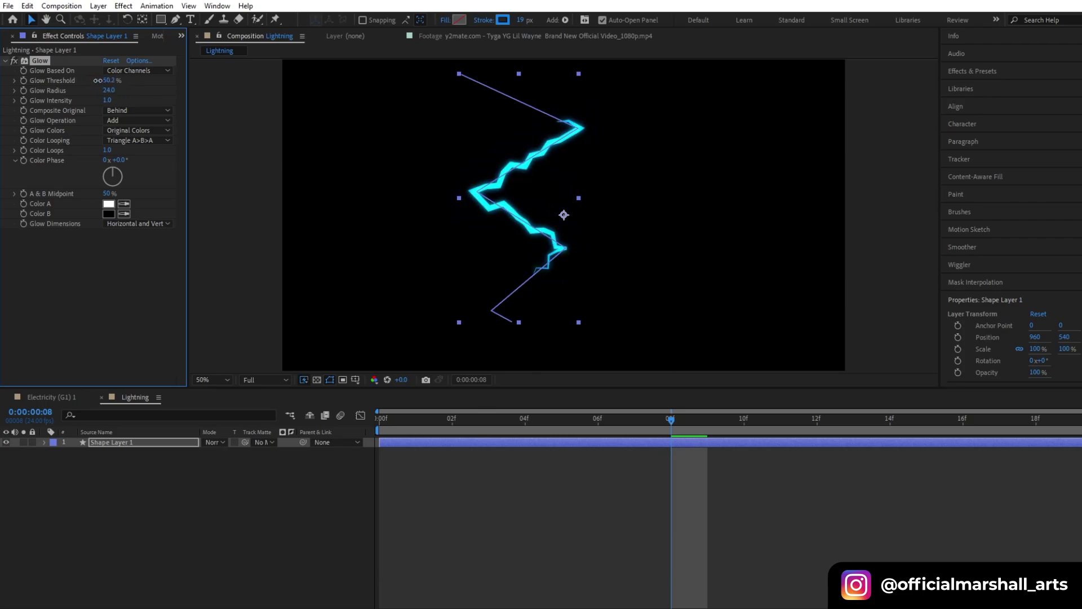
left_click(473, 450)
left_click(472, 444)
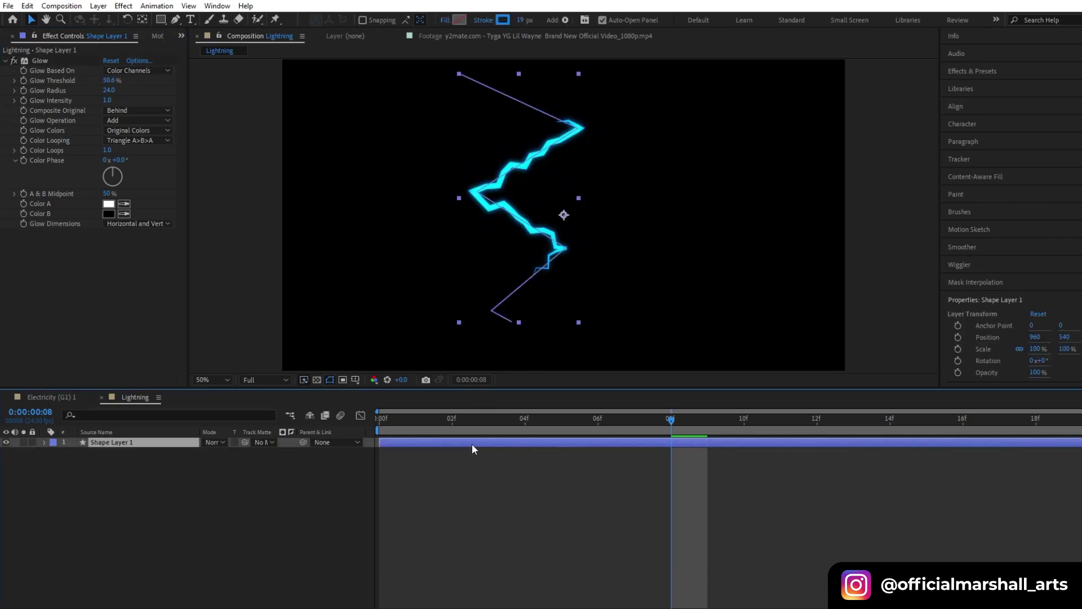
Duplicate the lightning as Shape Layer 2 with a 7 px stroke, Glow Radius 23 and a cyan-green stroke hue.
key("ctrl+d")
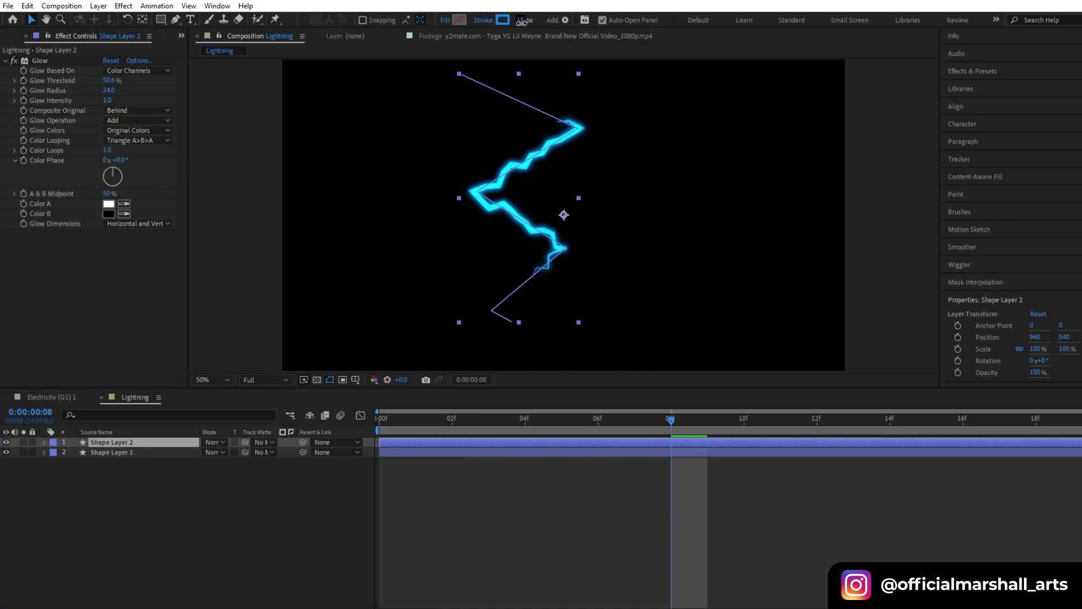
left_click_drag(522, 23, 515, 26)
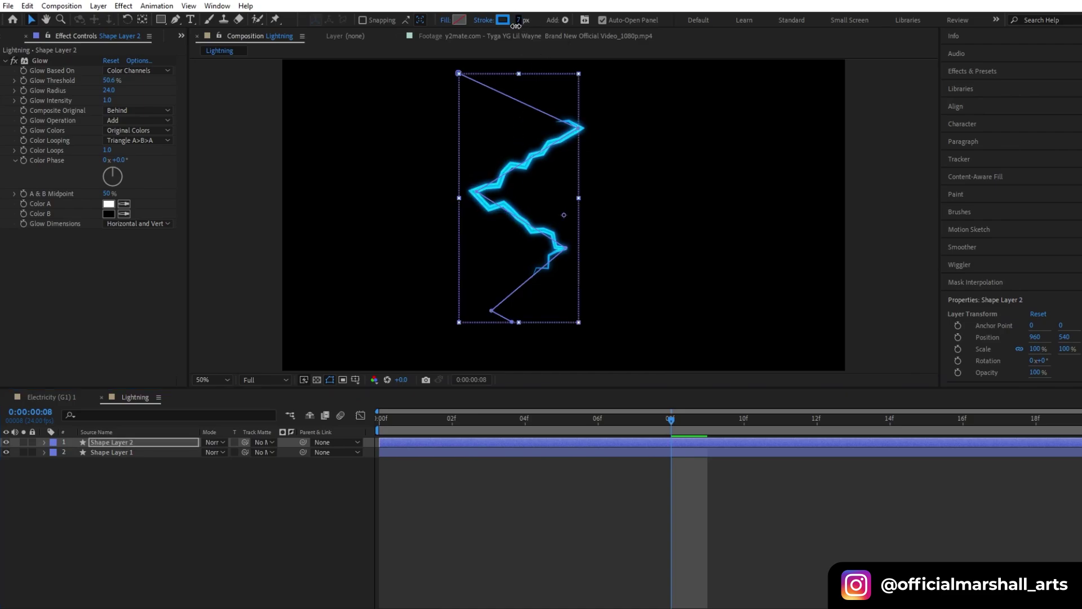
left_click_drag(111, 91, 68, 98)
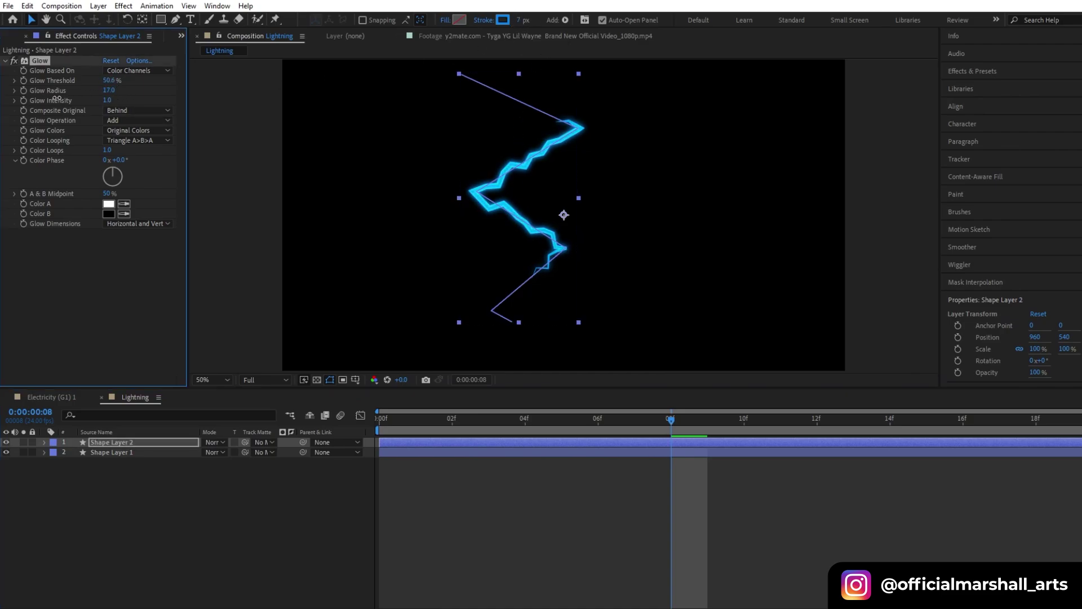
left_click(503, 19)
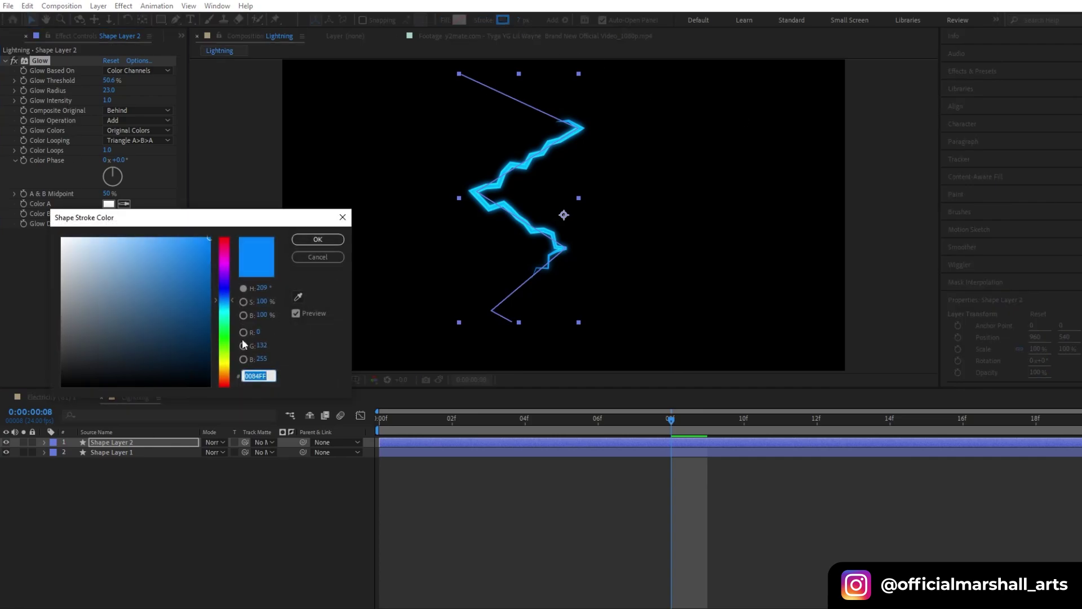
mouse_move(226, 301)
left_mouse_down()
mouse_move(229, 341)
mouse_move(228, 262)
mouse_move(227, 299)
left_mouse_up()
Confirm the new stroke colour, then apply Roughen Edges to Shape Layer 1 with Spiky edge type.
key("Return")
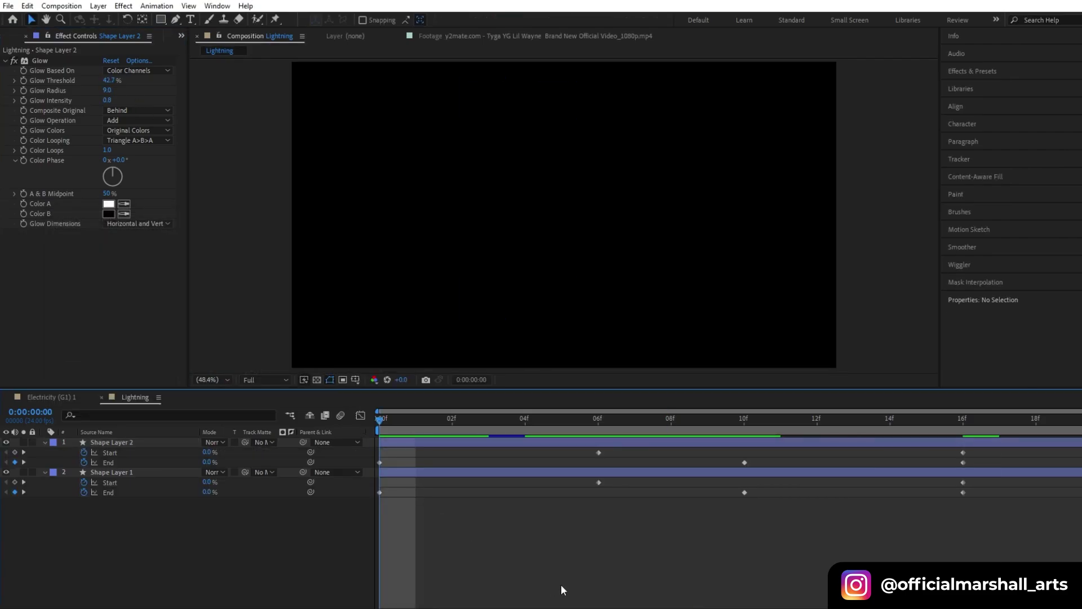
key("space")
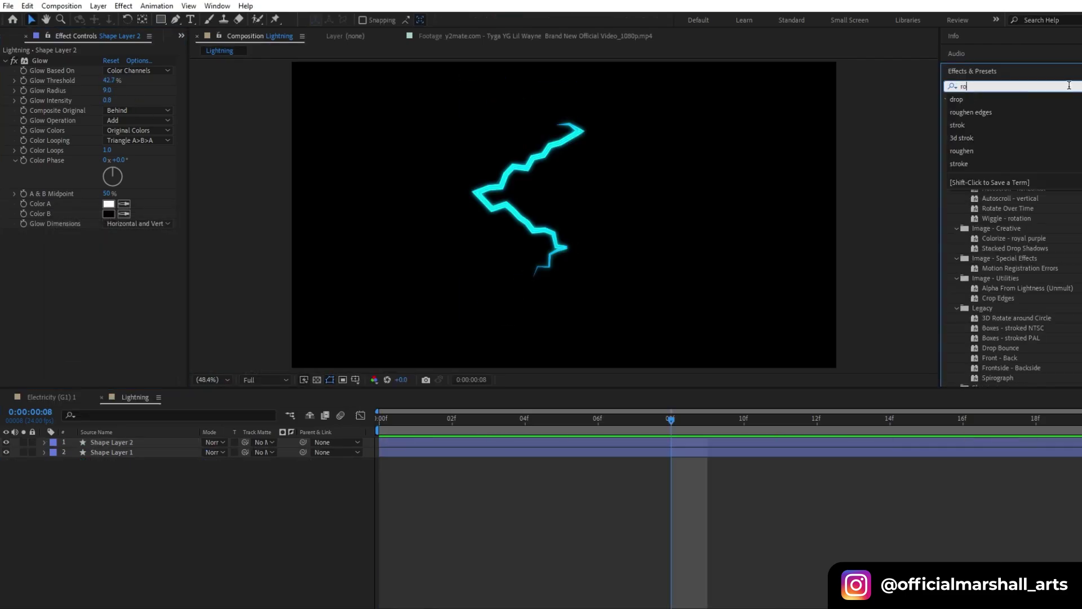
type("ughen")
left_click_drag(1004, 109, 621, 454)
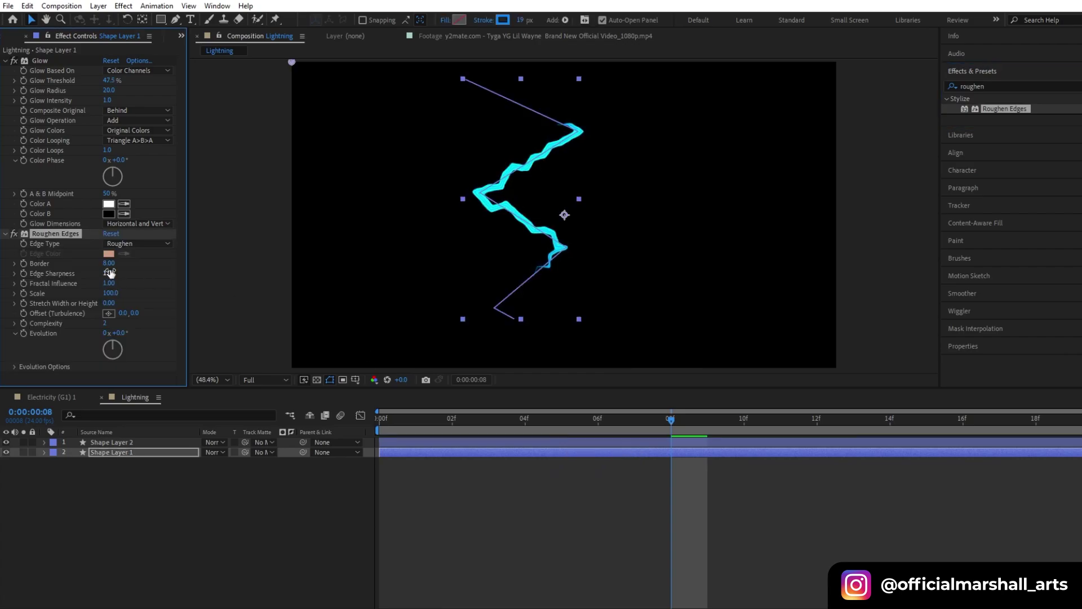
left_click(138, 244)
left_click(138, 295)
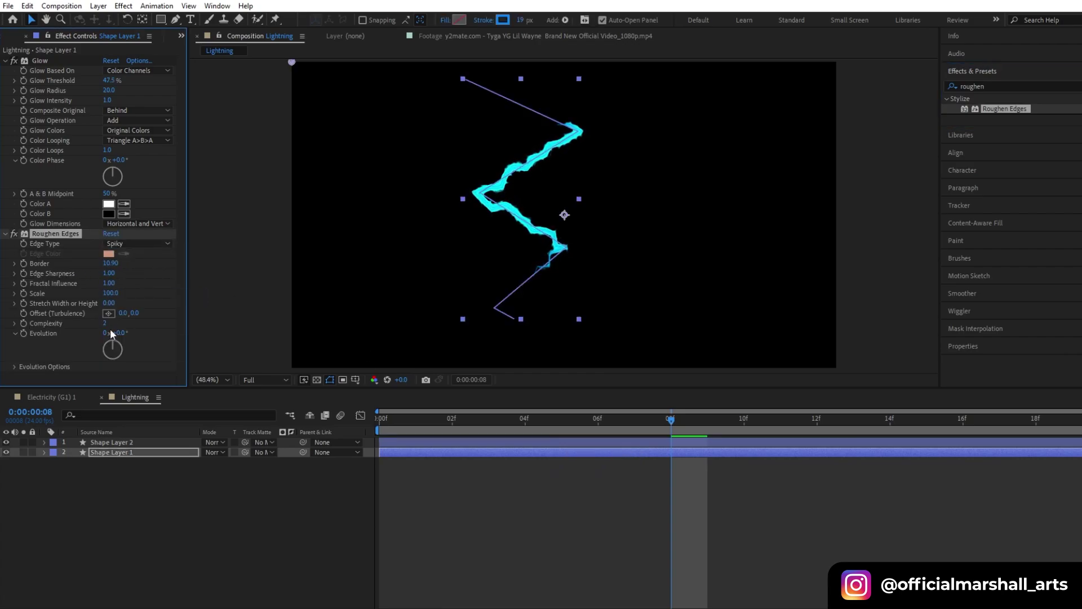
Raise the Roughen Edges Complexity and settle its Border at 2.90.
left_click_drag(105, 324, 135, 326)
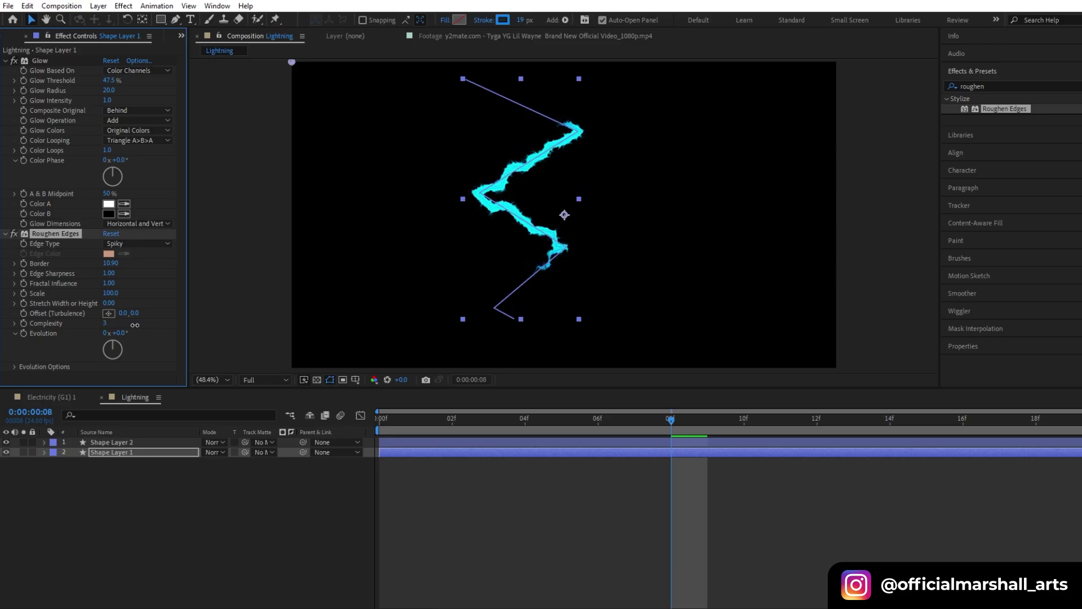
scroll(558, 163, "up", 4)
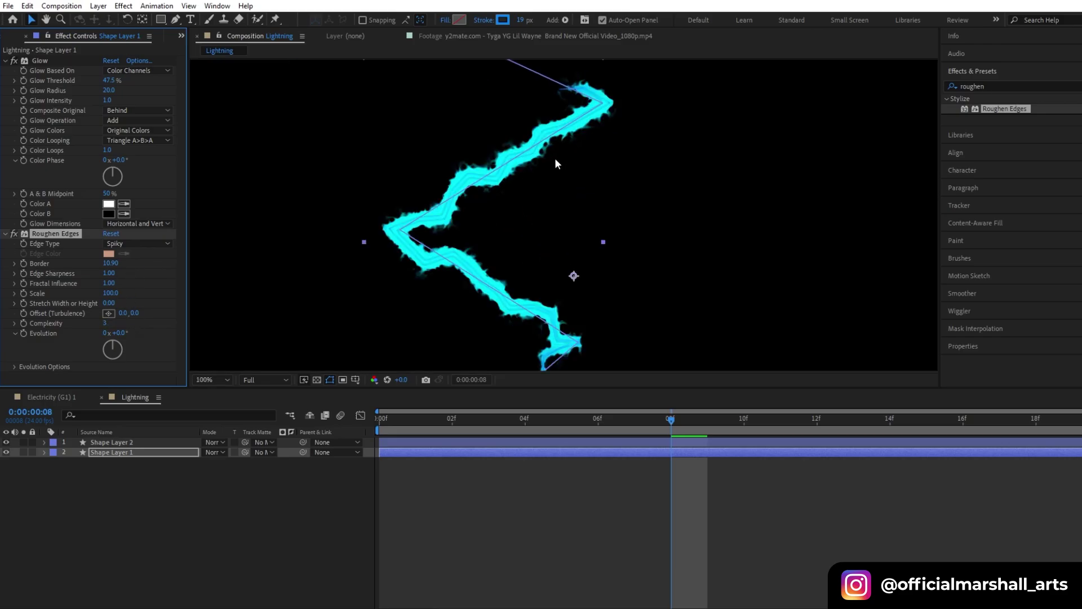
left_click_drag(113, 264, 250, 286)
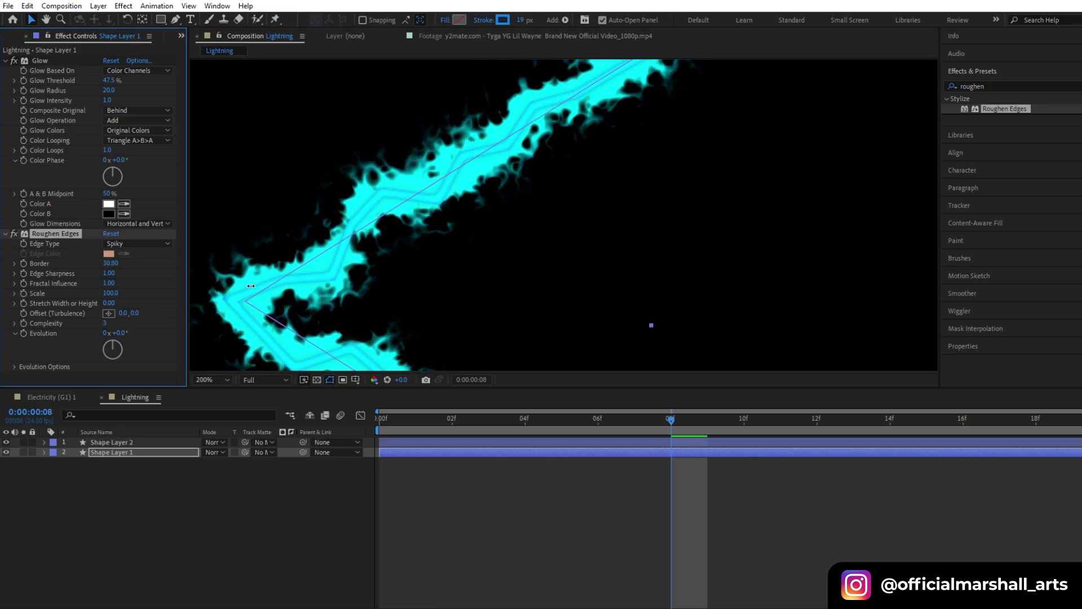
scroll(361, 248, "down", 3)
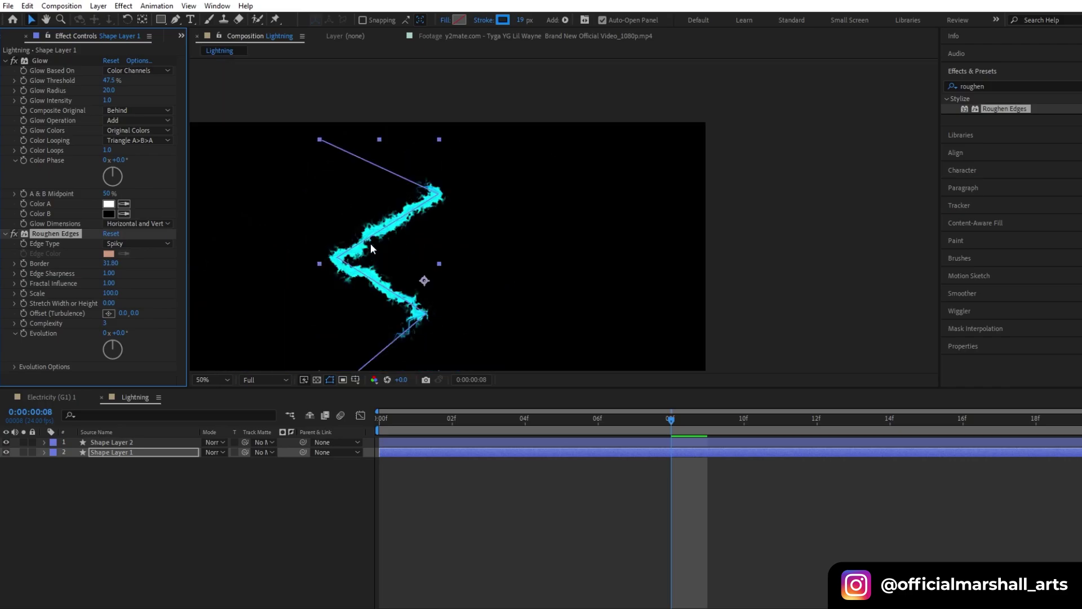
left_click(514, 509)
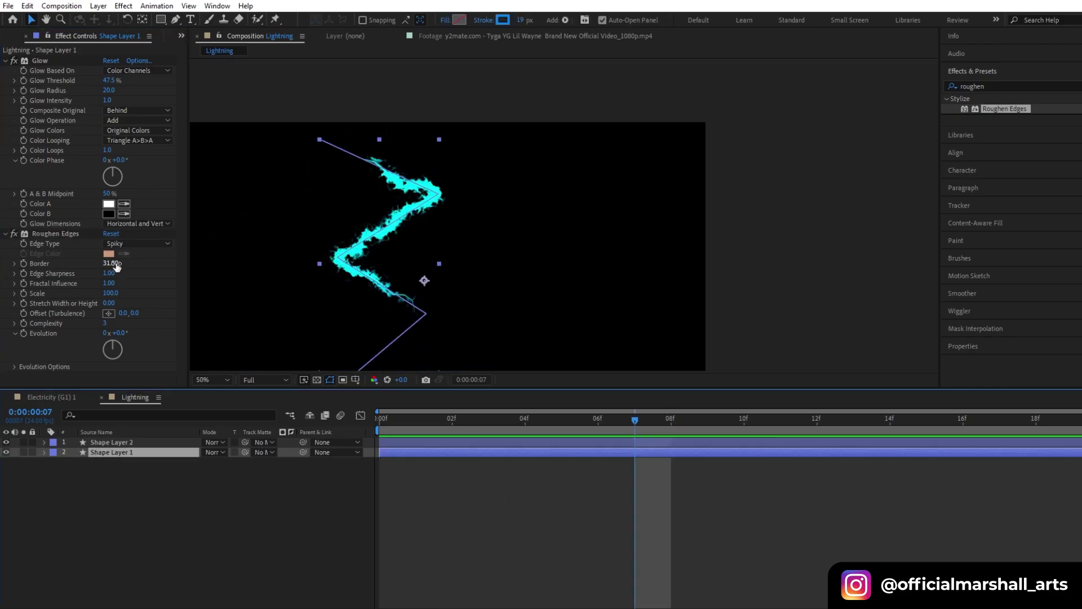
left_click_drag(114, 264, 17, 255)
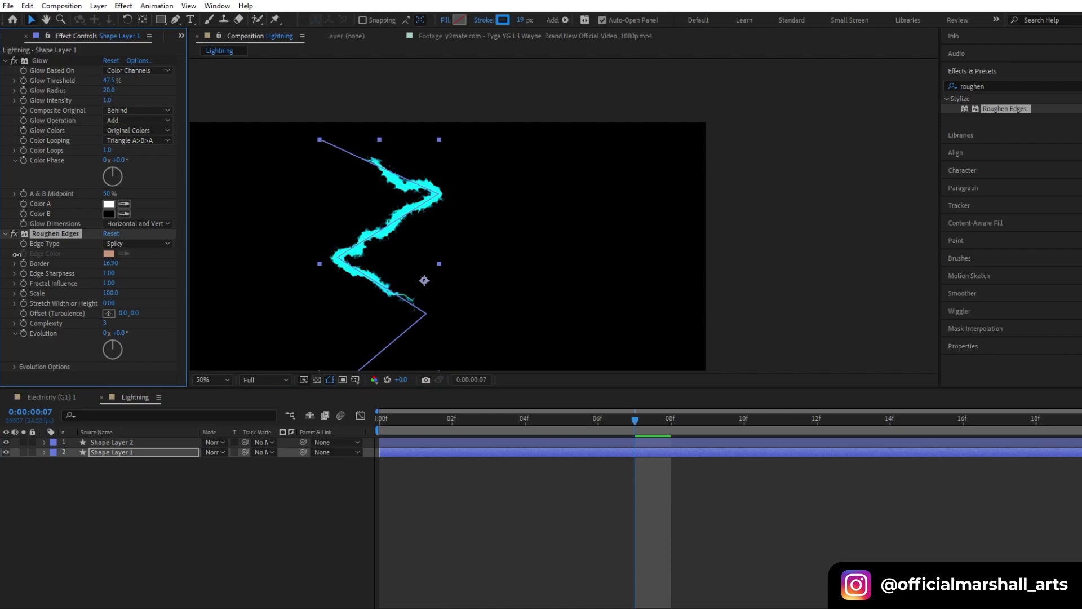
left_click_drag(110, 264, 22, 260)
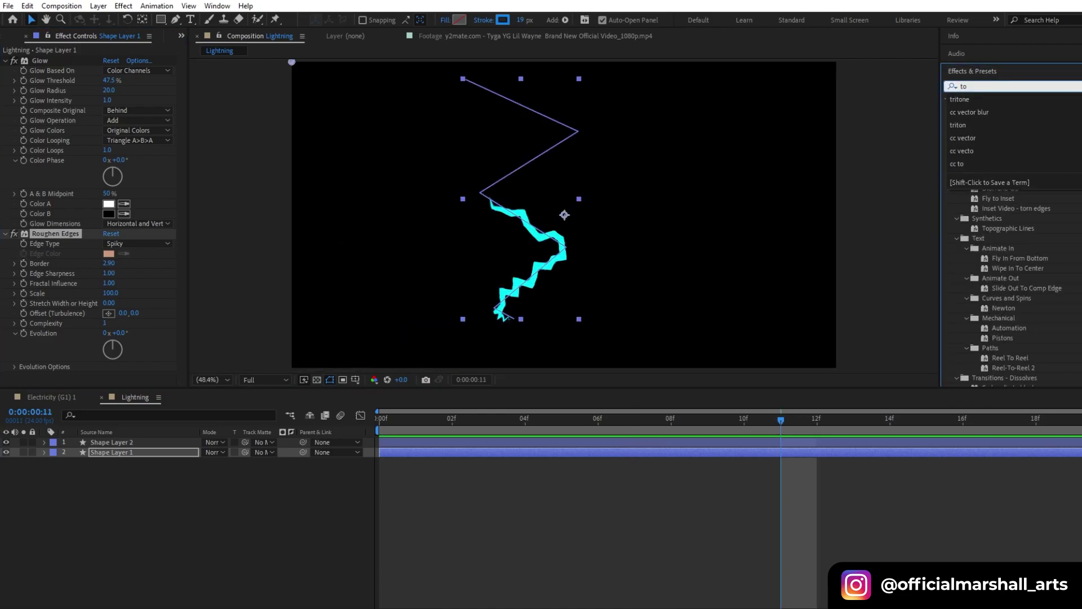
Apply Turbulent Displace to Shape Layer 1 with Amount -24 and increased Complexity.
key("BackSpace")
key("BackSpace")
type("turbul")
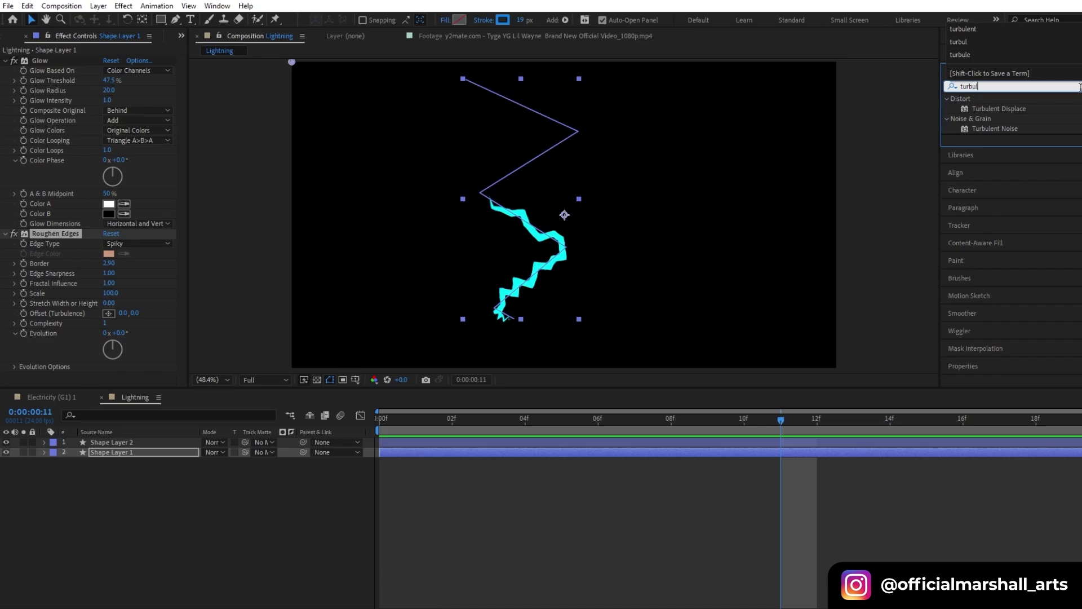
double_click(1005, 107)
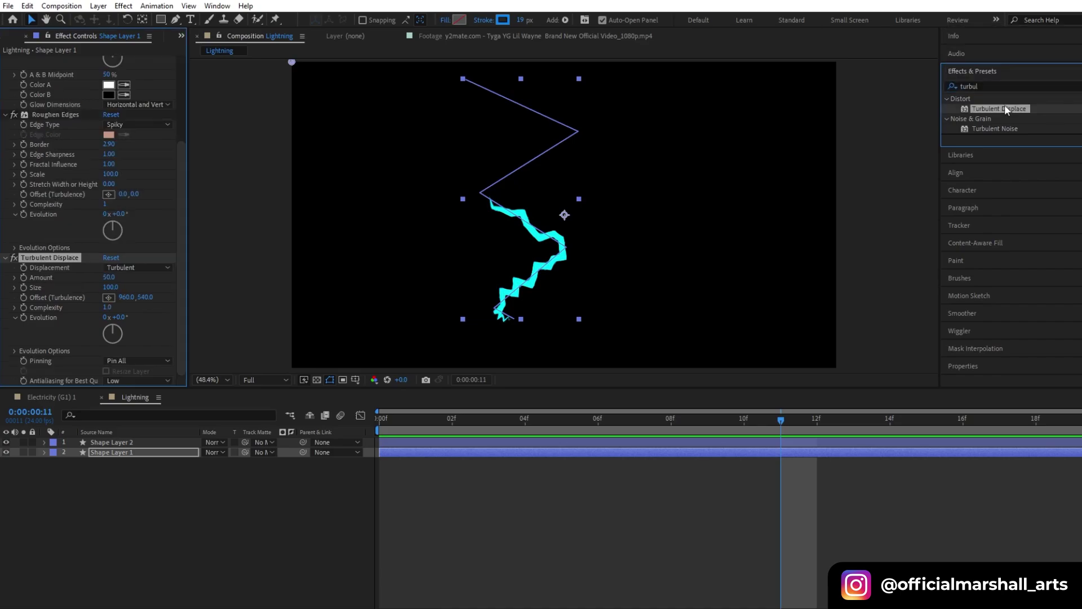
left_click(6, 442)
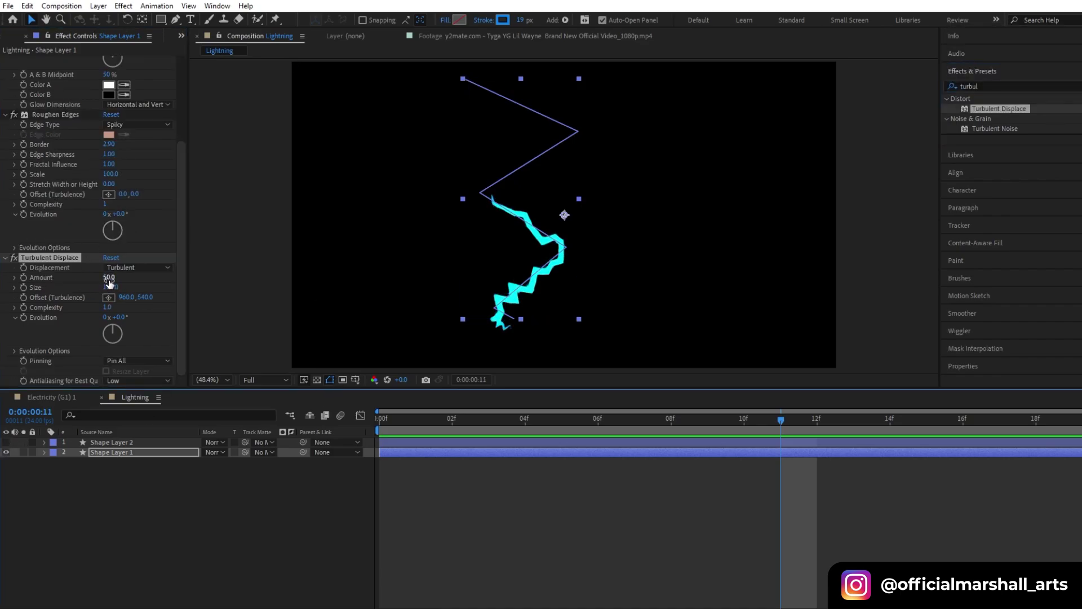
left_click_drag(109, 277, 614, 398)
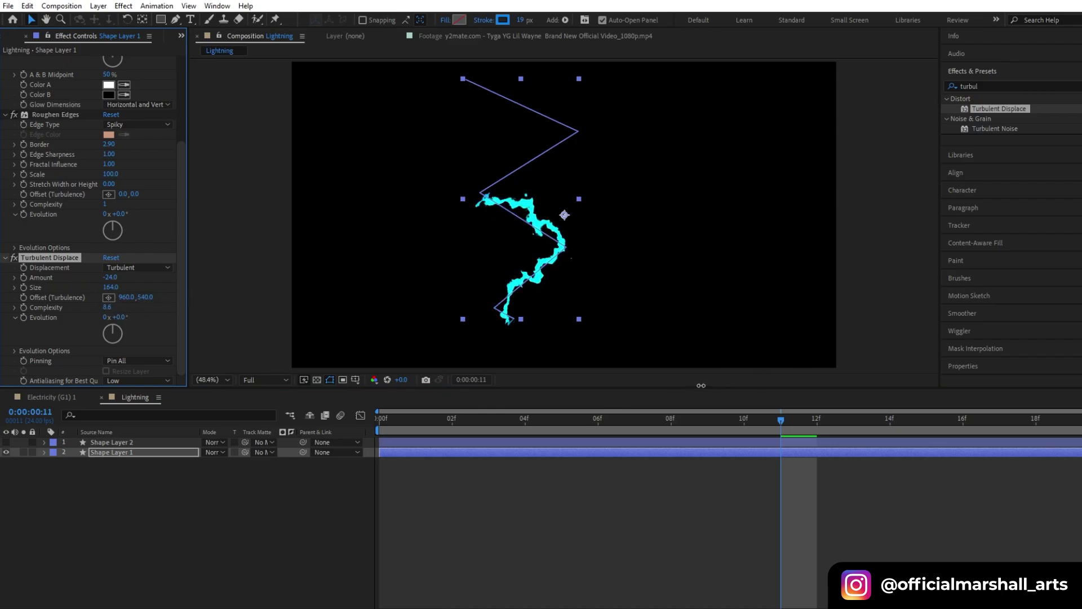
left_click_drag(701, 385, 746, 383)
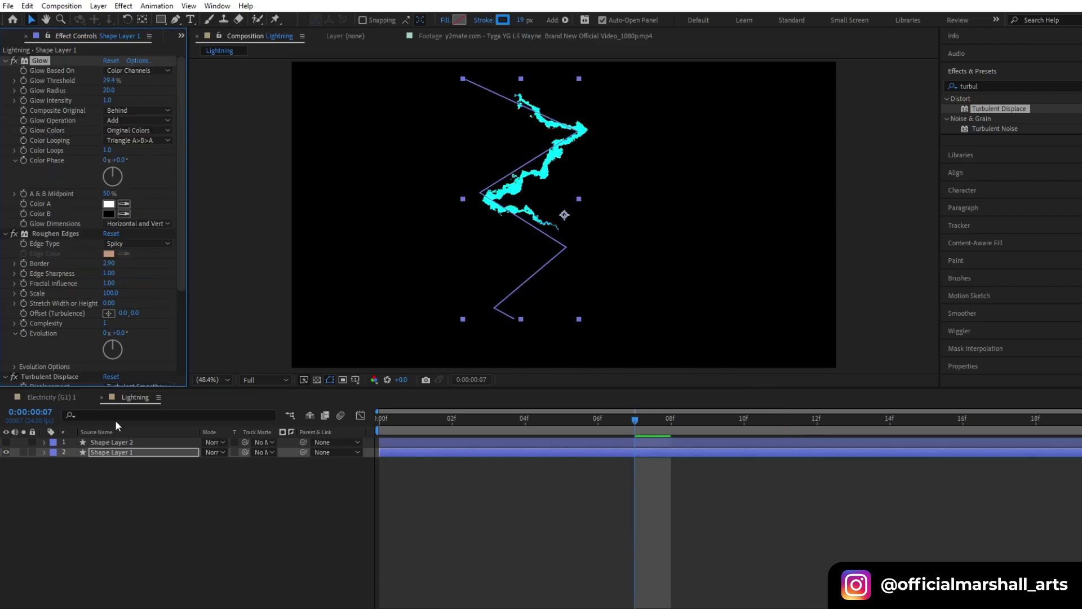
Copy the Turbulent Displace effect onto Shape Layer 2 and preview the distorted lightning.
left_click(119, 443)
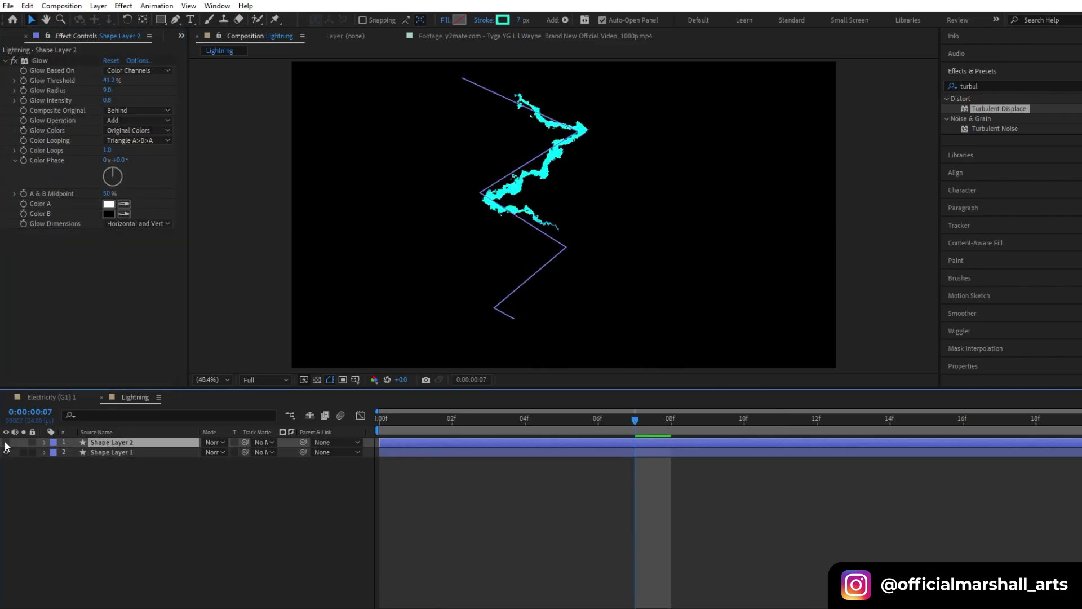
left_click(107, 453)
scroll(33, 229, "down", 5)
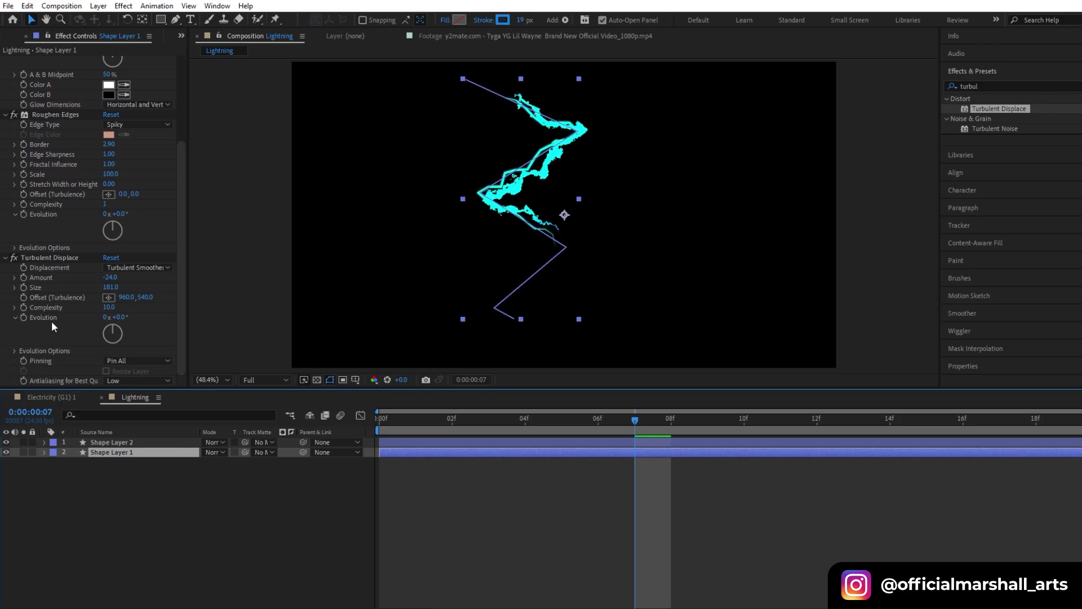
left_click(42, 259)
left_click(134, 443)
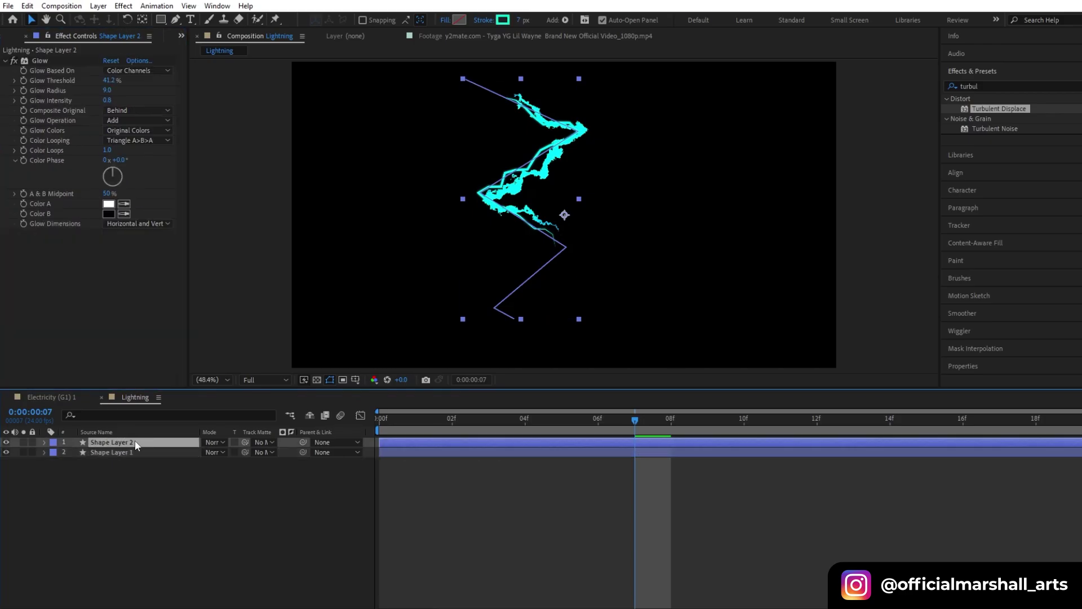
key("ctrl+v")
left_click(620, 520)
key("space")
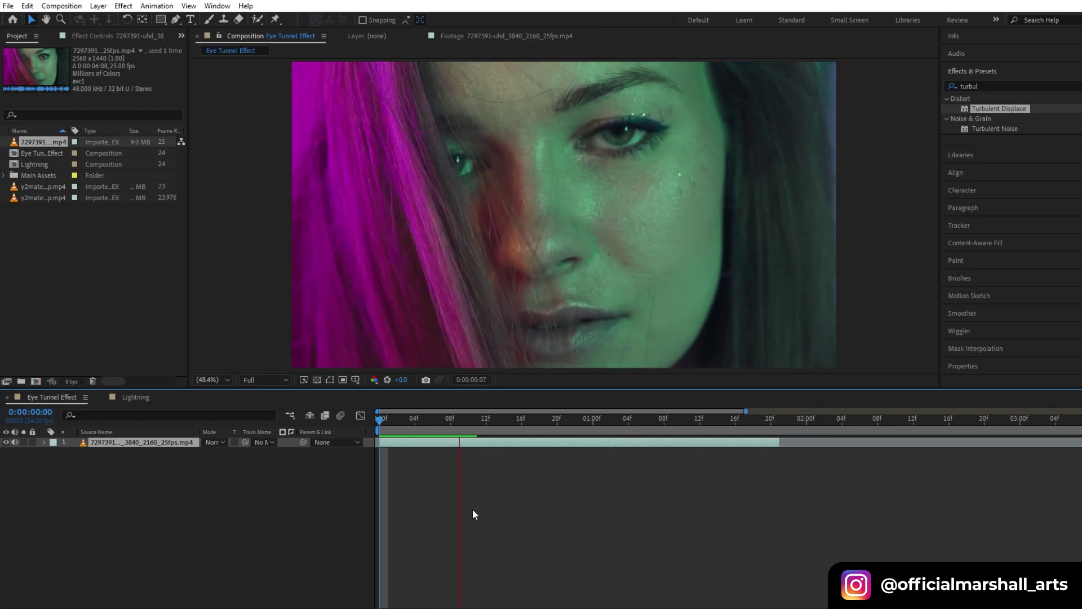
Make the eye footage layer 3D at around frame 13.
left_click(455, 448)
left_click_drag(428, 420, 498, 422)
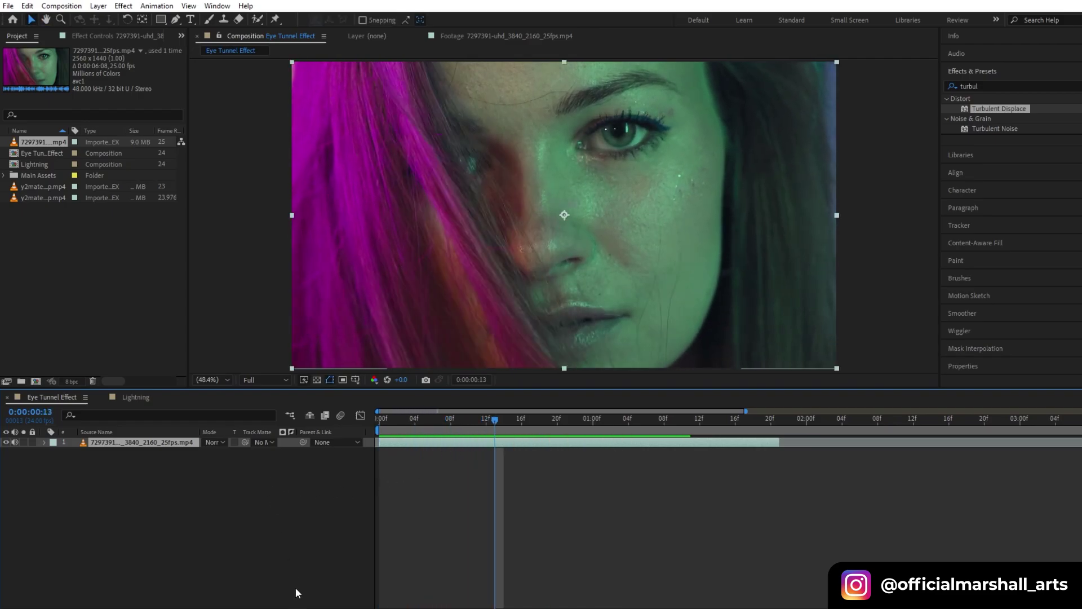
key("F4")
left_click(266, 442)
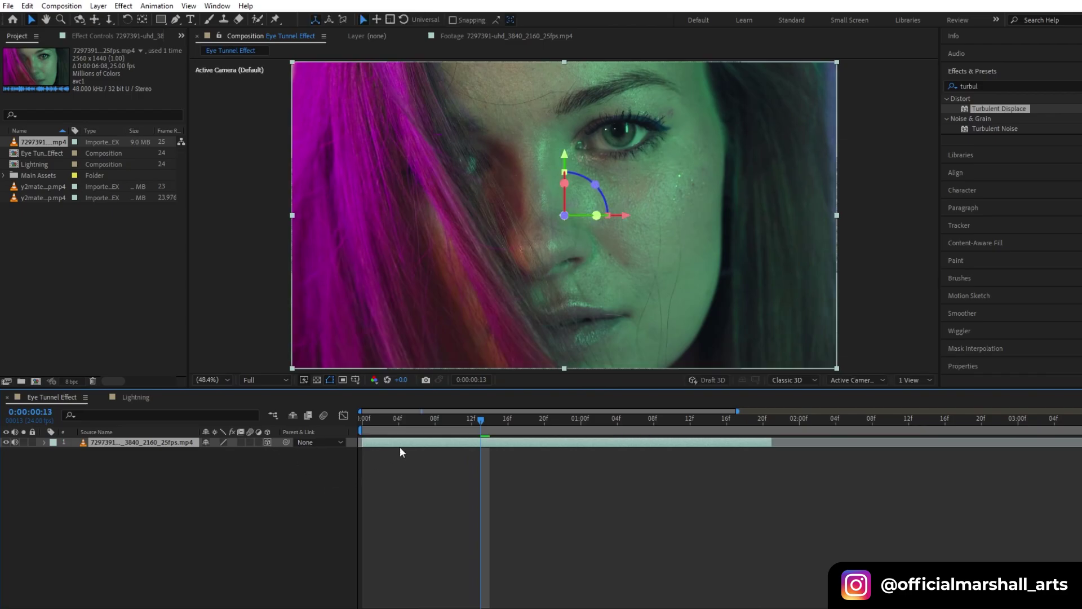
Move the footage's anchor point onto the woman's eye with the Pan Behind tool, and mute its audio.
left_click(564, 219)
key("y")
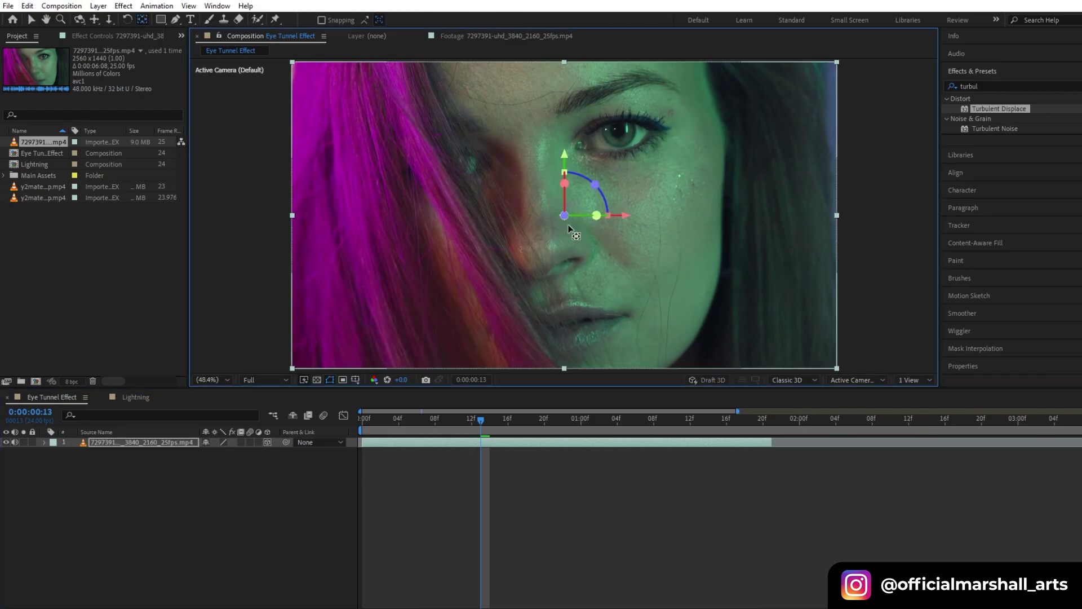
left_click_drag(630, 215, 648, 221)
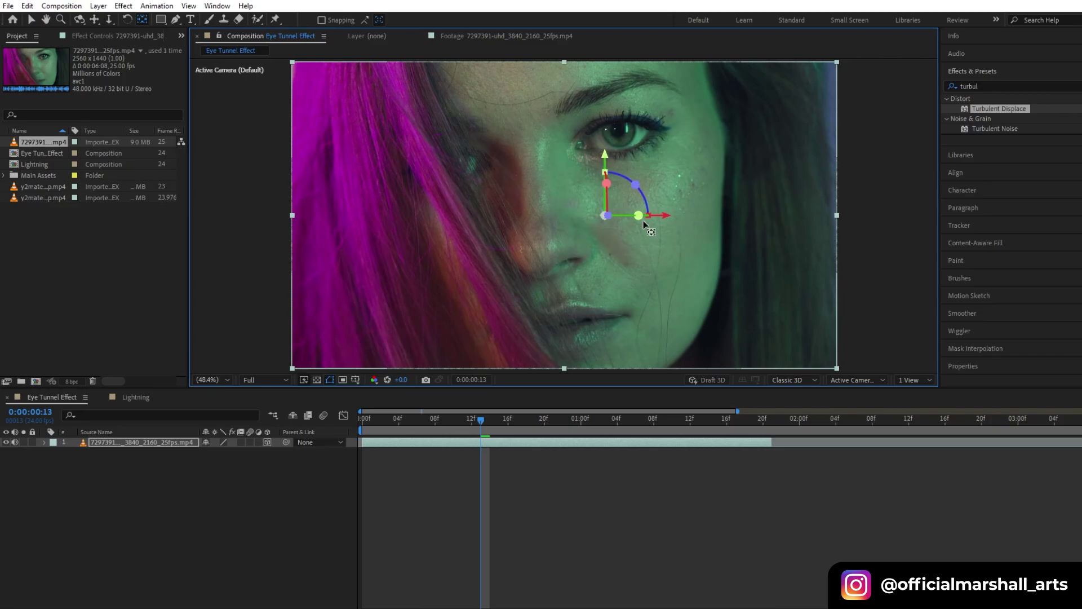
left_click_drag(603, 155, 611, 69)
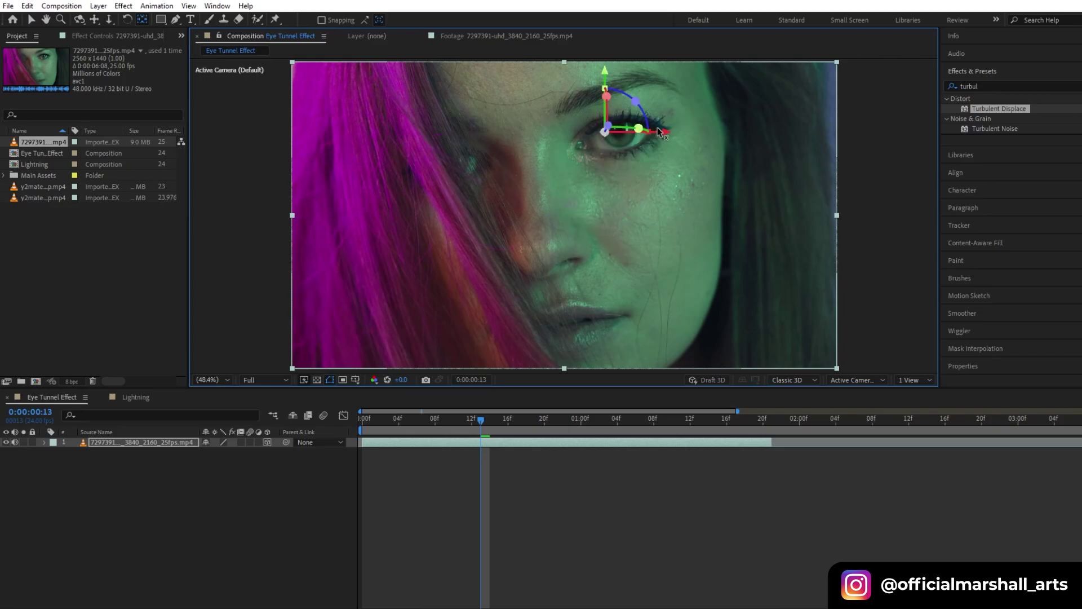
left_click_drag(667, 130, 680, 133)
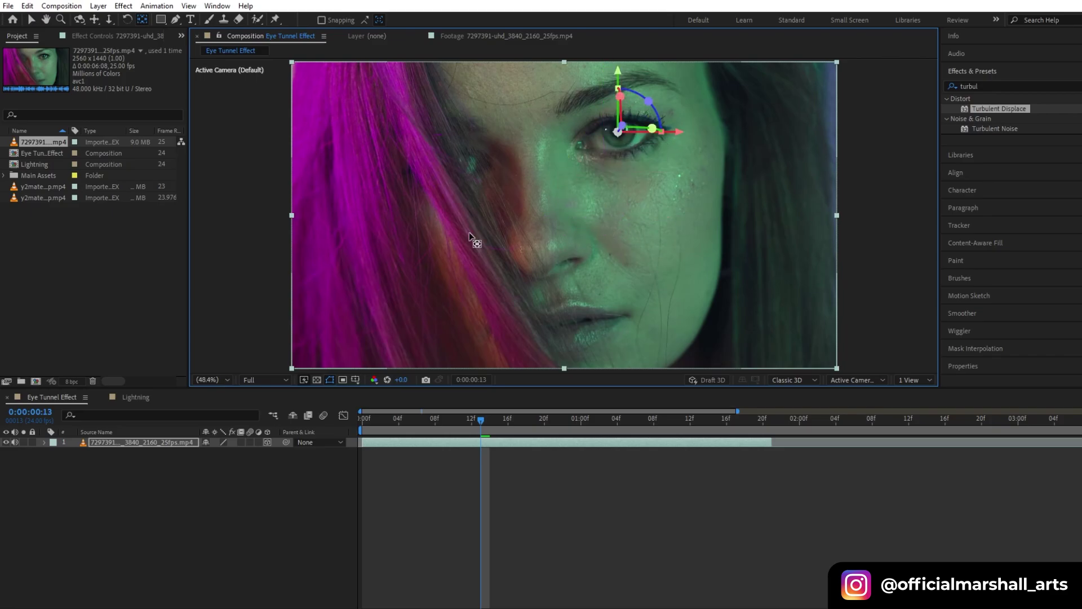
left_click(15, 442)
left_click(44, 442)
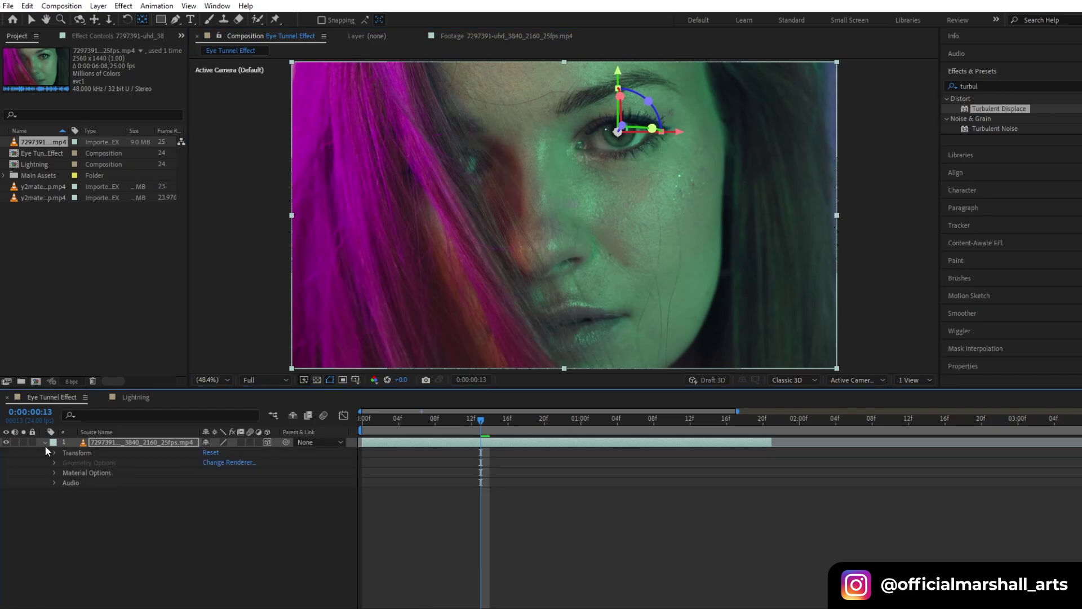
Key the footage's Scale at the zoom start, then enlarge it toward the eye later.
left_click(55, 453)
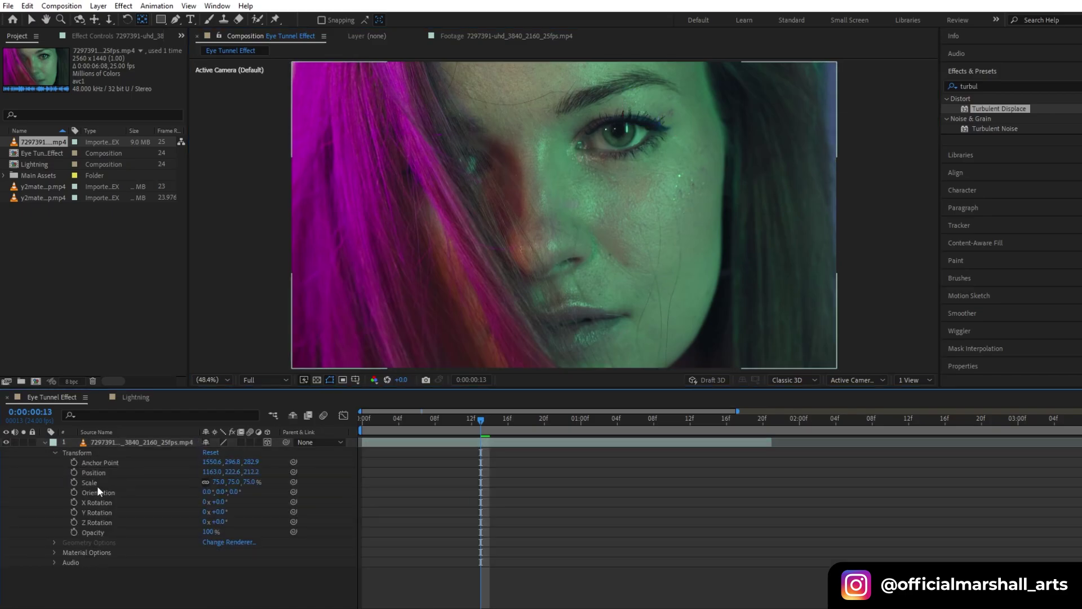
left_click(74, 482)
left_click_drag(483, 424, 536, 432)
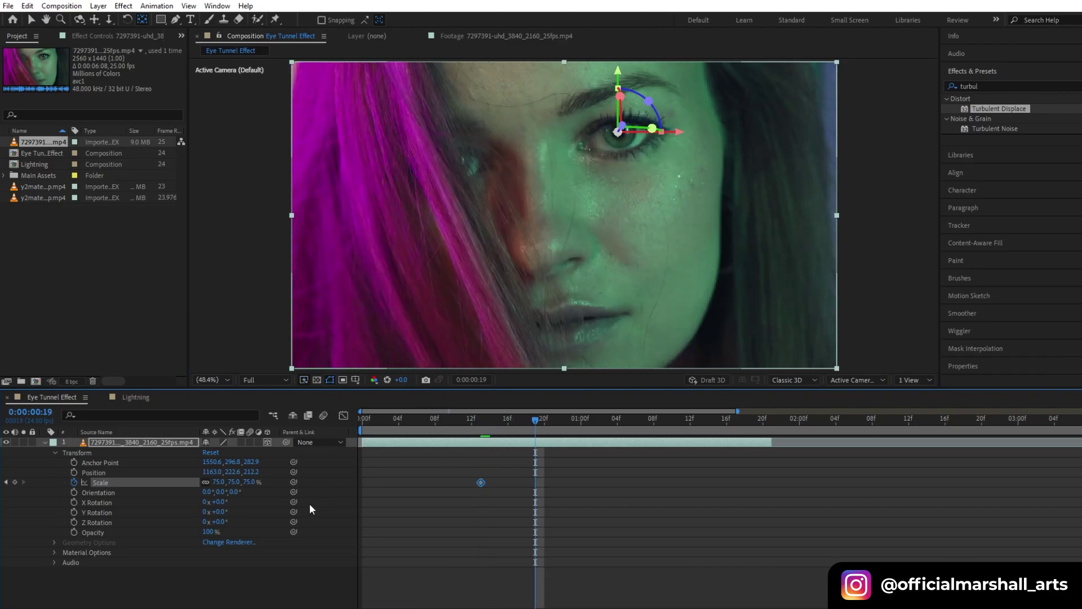
left_click_drag(250, 484, 387, 491)
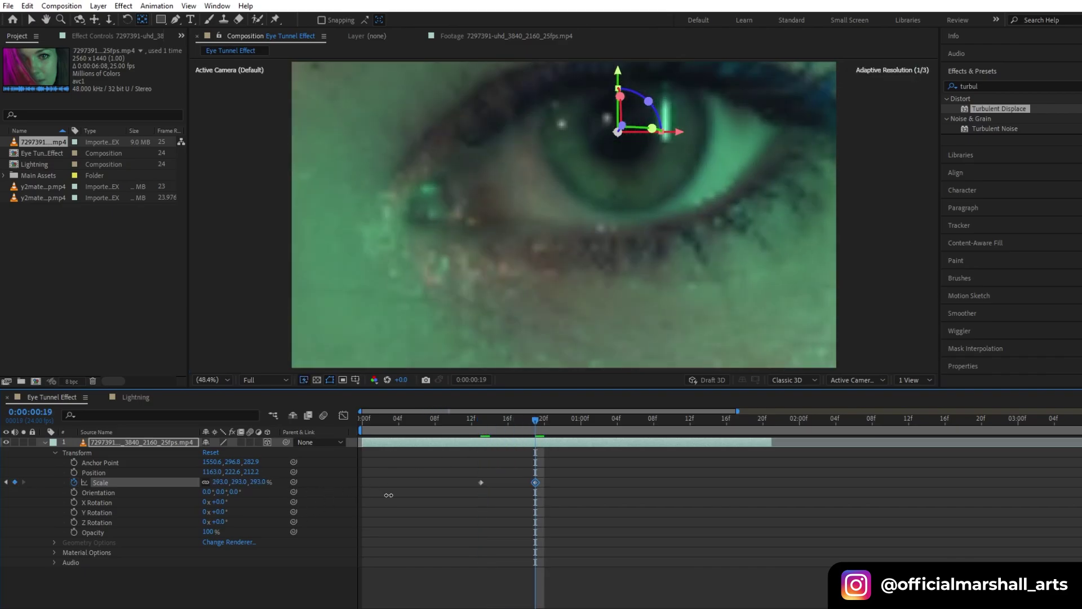
Add Position keyframes at both the zoom's start and end frames.
left_click(73, 473)
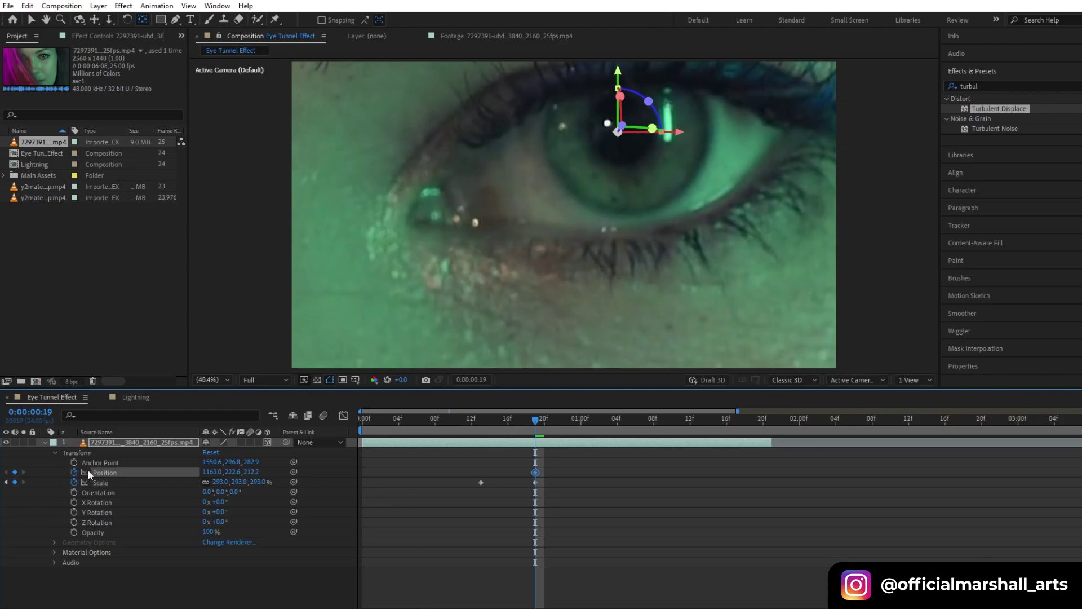
left_click(485, 421)
left_click(14, 473)
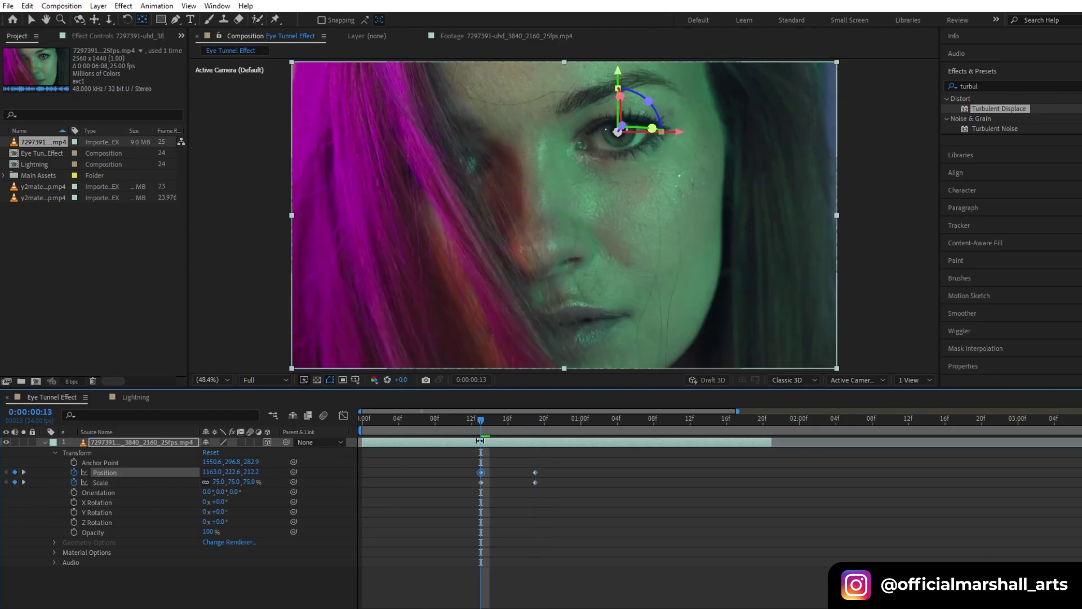
left_click(522, 421)
left_click_drag(522, 421, 535, 420)
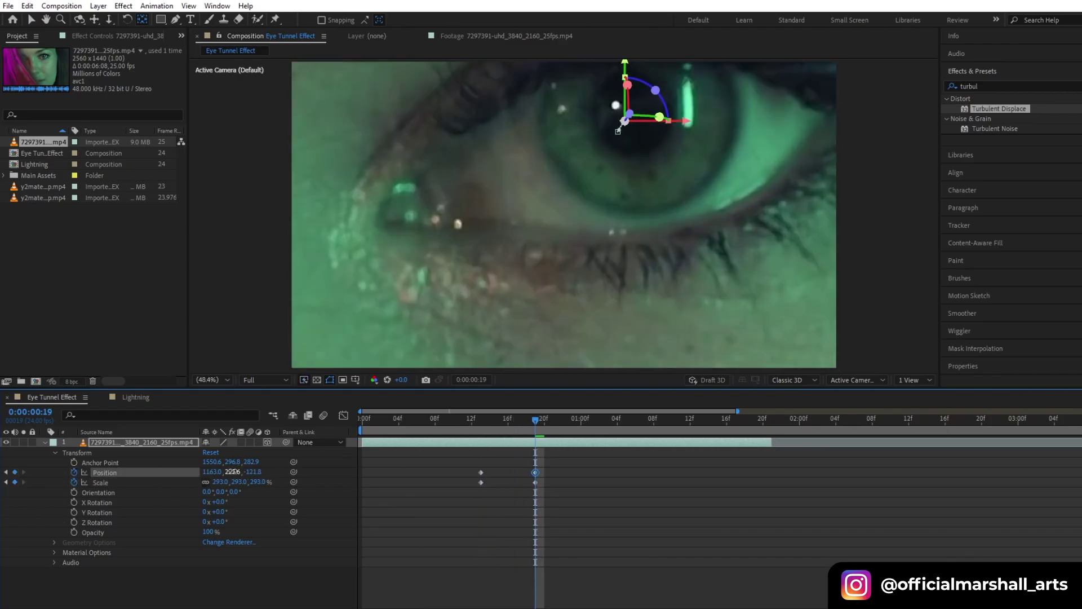
At the zoom end, centre the pupil in frame and raise Scale to 623%.
left_click_drag(233, 472, 271, 494)
left_click_drag(170, 473, 124, 484)
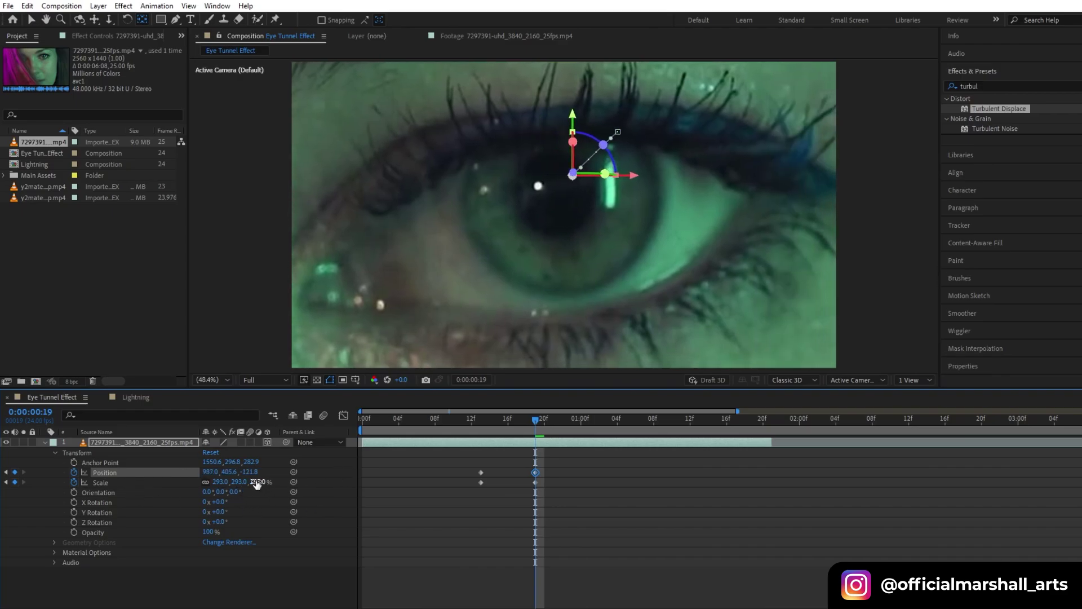
left_click_drag(257, 484, 322, 498)
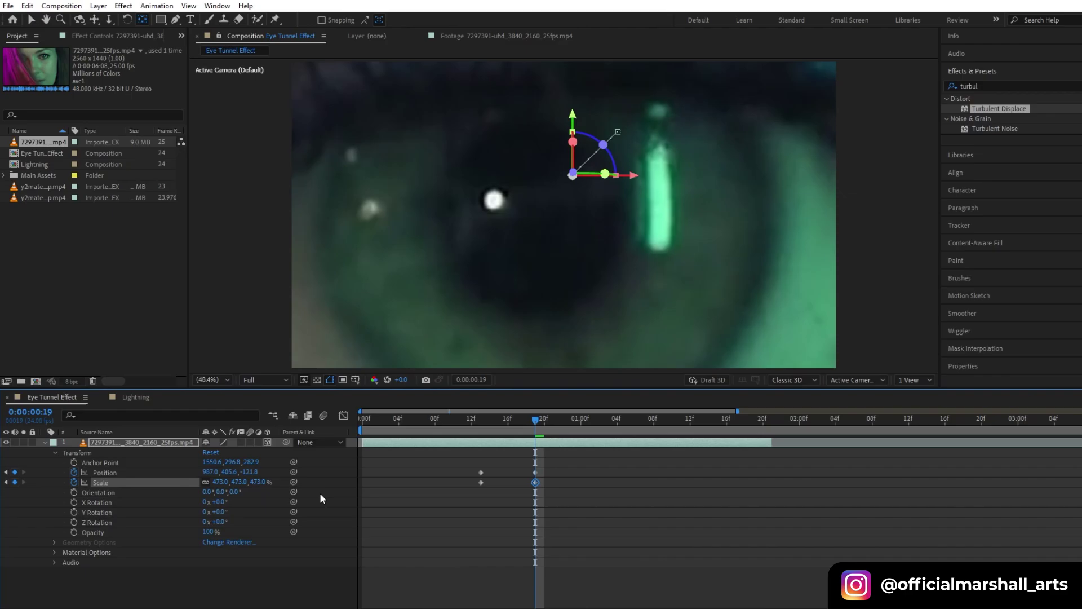
left_click_drag(220, 483, 253, 470)
left_click_drag(245, 468, 287, 486)
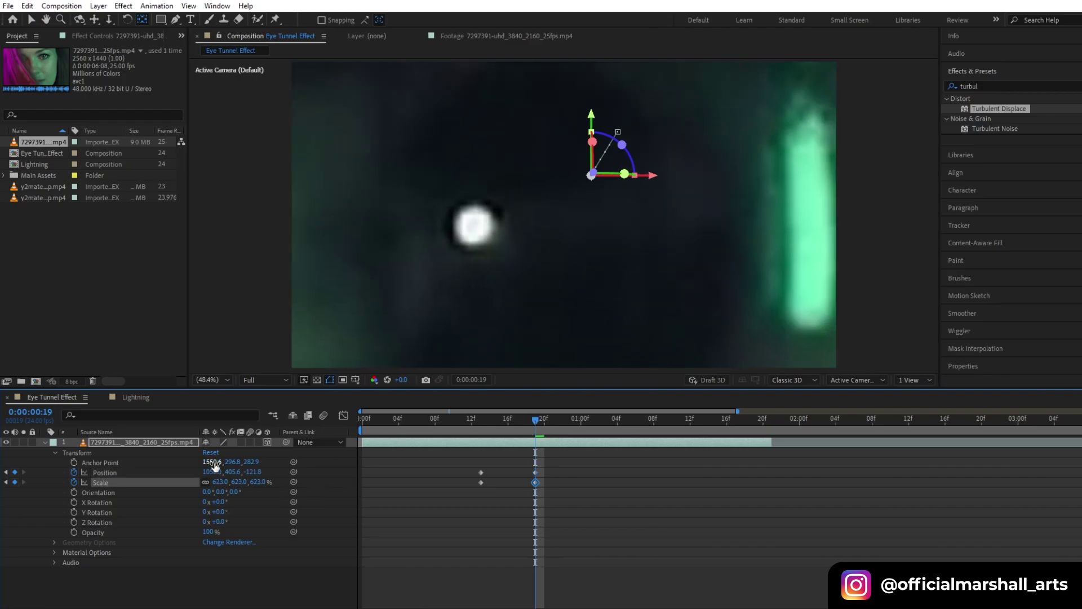
left_click(361, 419)
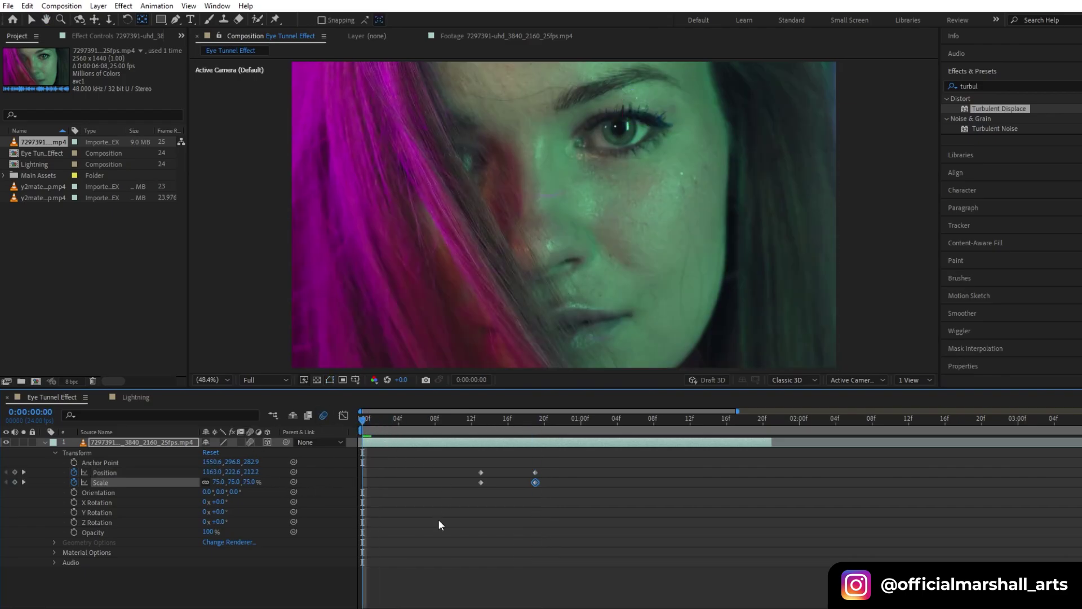
Shift the zoom keyframes later in time and preview the retimed zoom.
key("space")
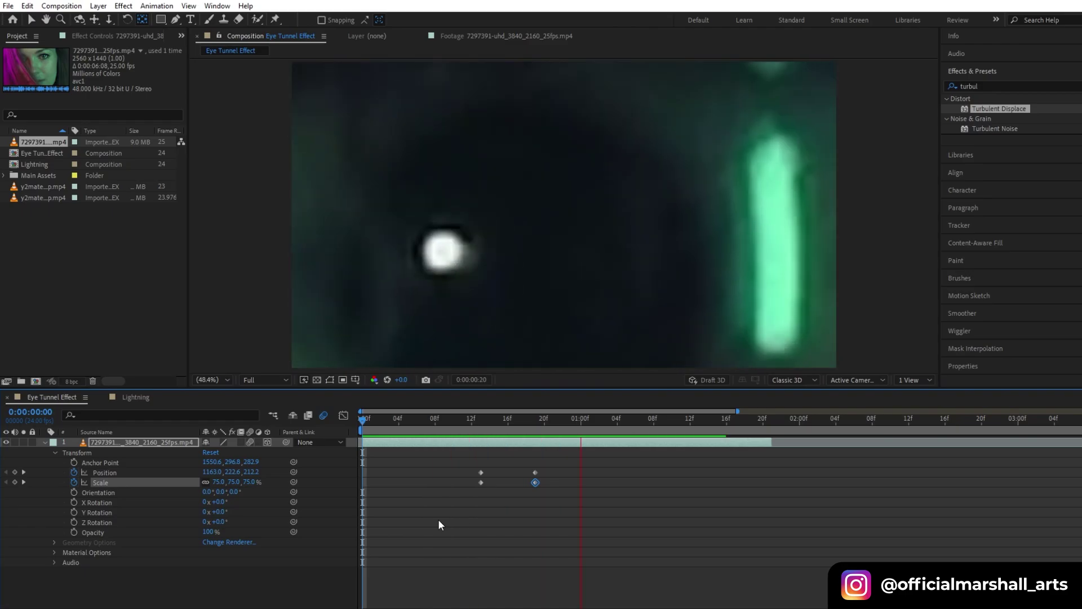
left_click_drag(462, 422, 472, 422)
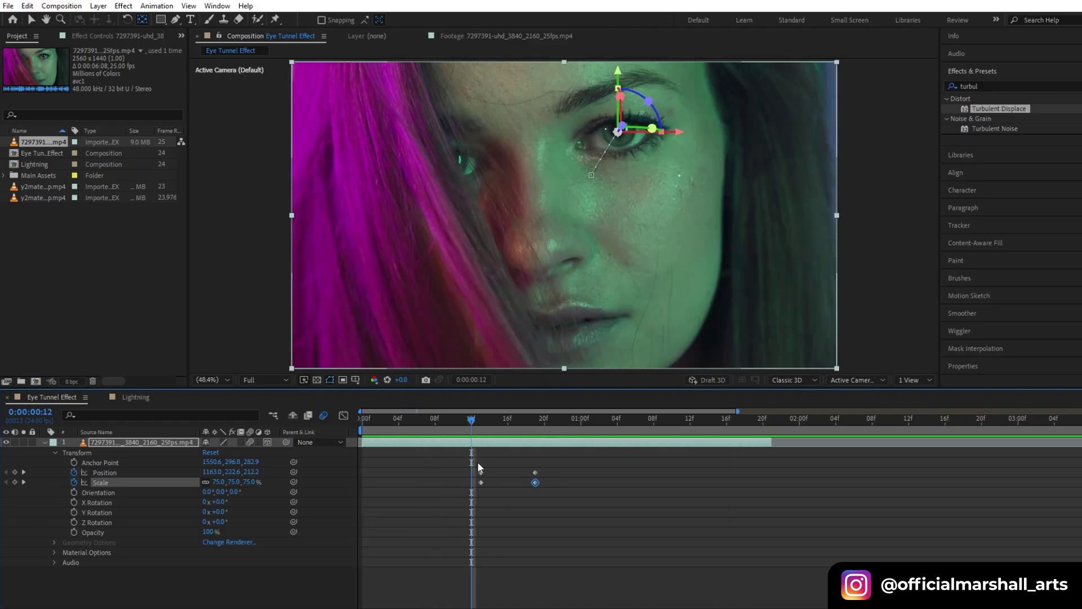
left_click_drag(478, 462, 556, 476)
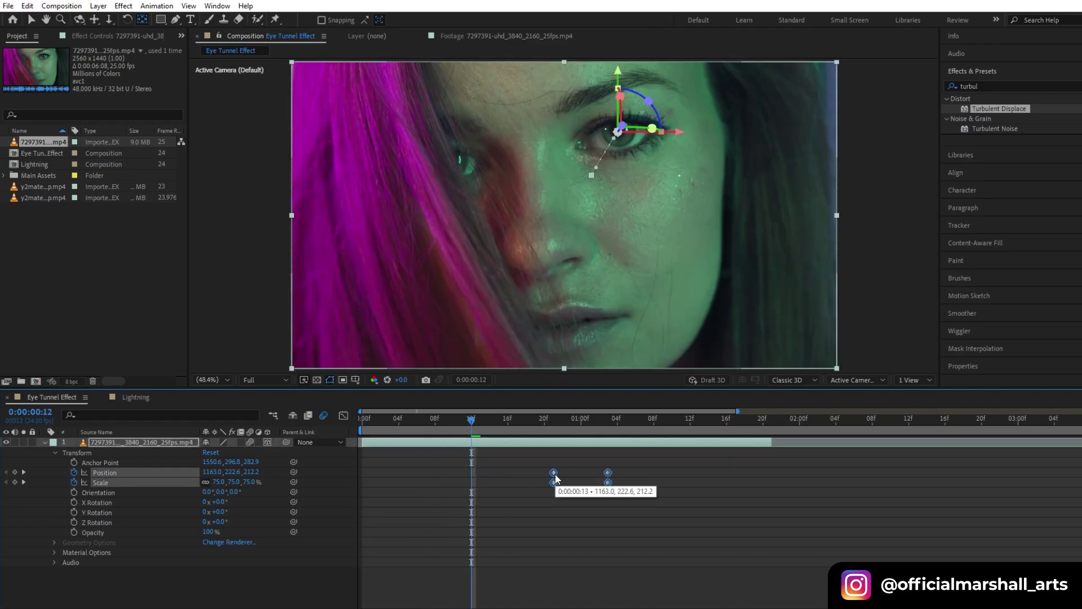
key("space")
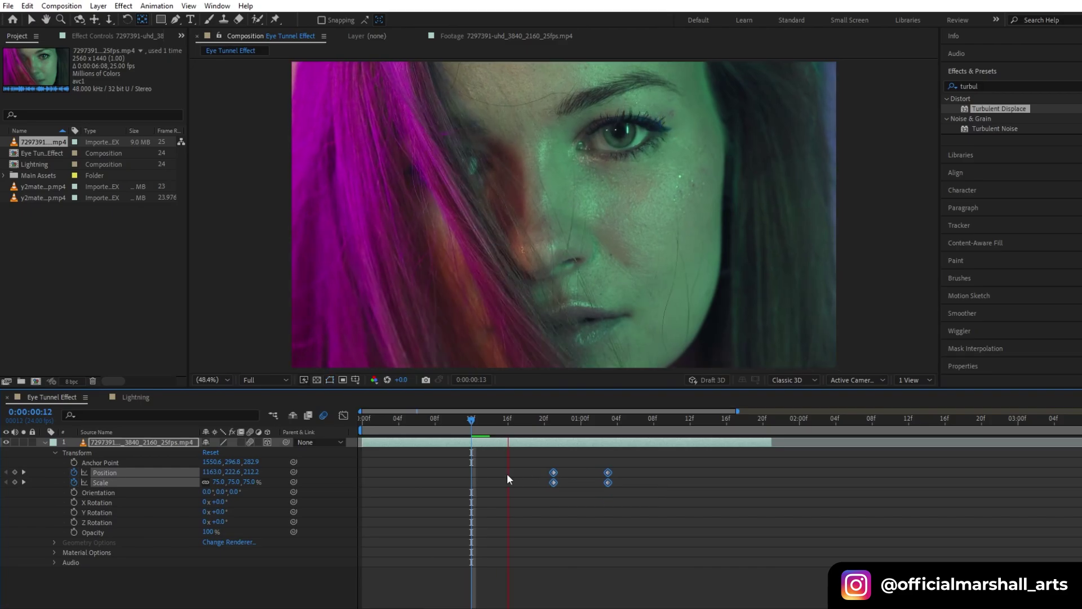
left_click_drag(546, 424, 613, 432)
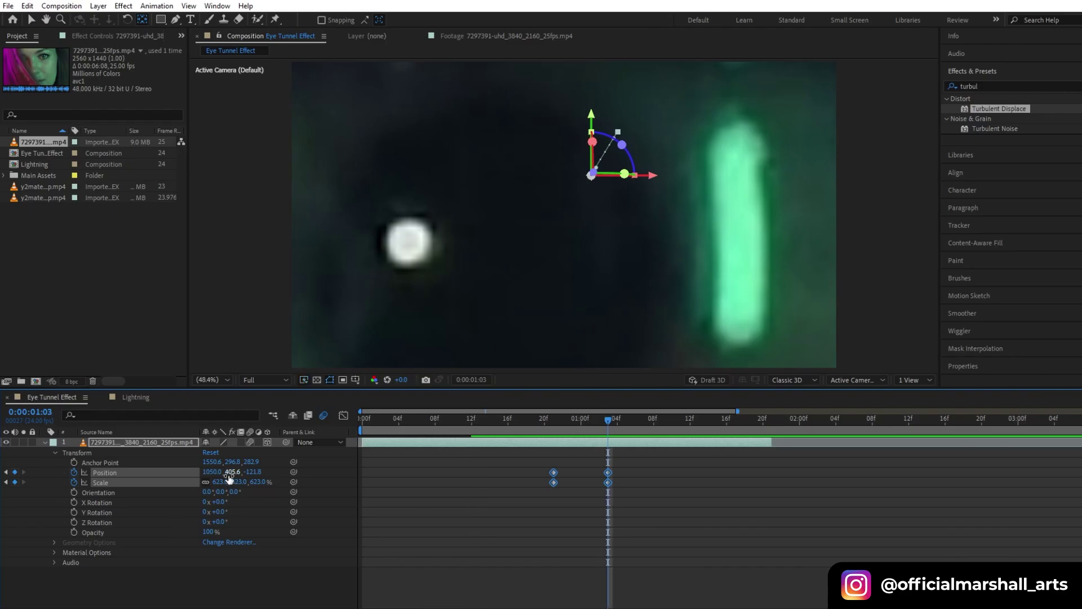
Trim the face clip layer so it ends at 19f, just after the zoom.
mouse_move(233, 462)
left_mouse_down()
mouse_move(177, 457)
mouse_move(214, 475)
mouse_move(200, 478)
mouse_move(249, 469)
left_mouse_up()
key("ctrl+z")
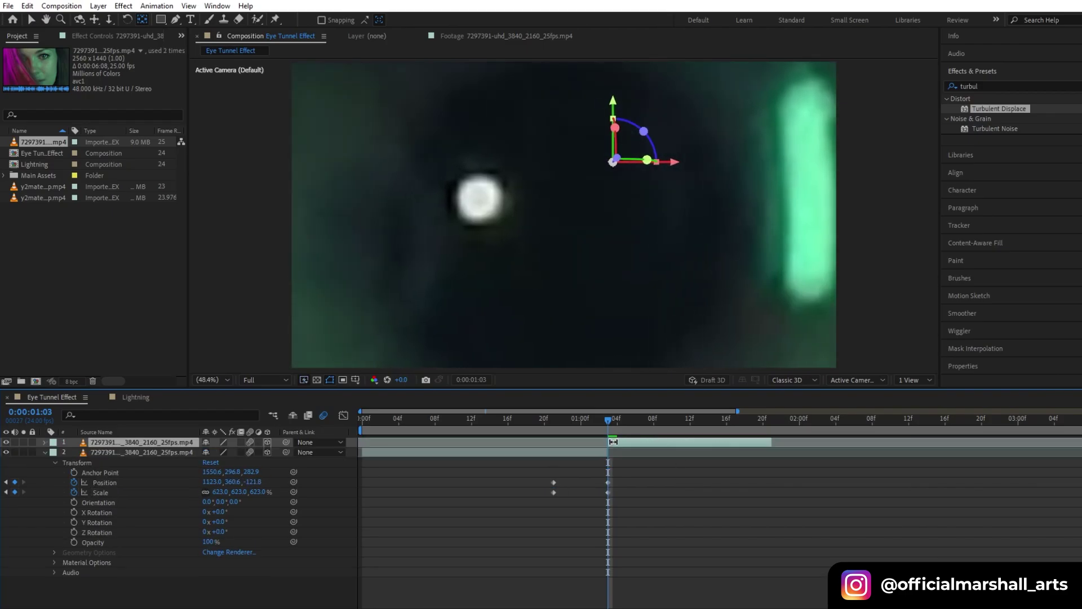
left_click_drag(613, 442, 548, 445)
left_click_drag(444, 421, 435, 421)
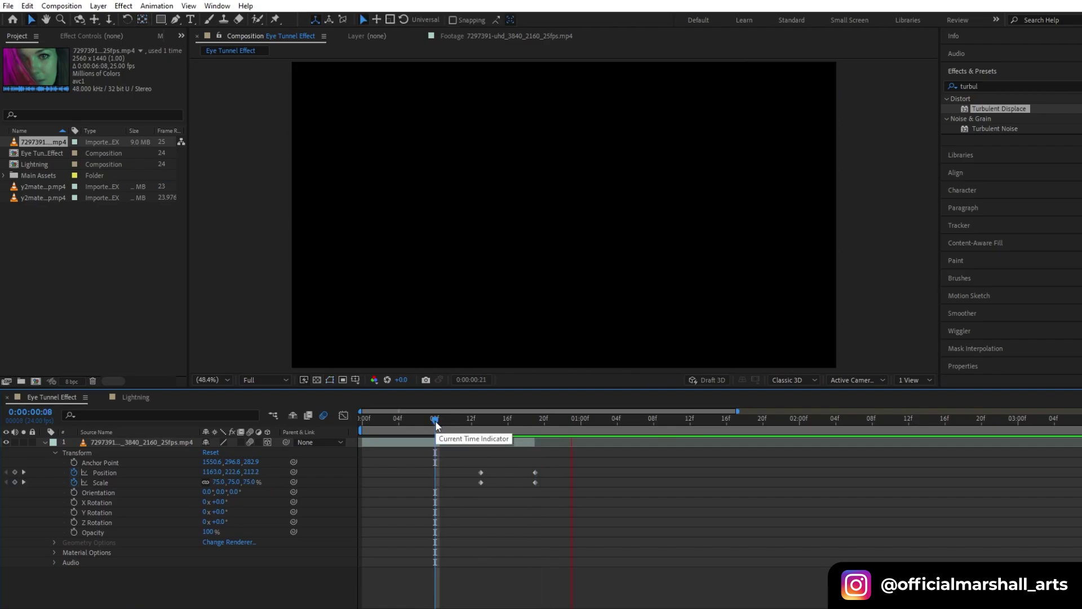
Place the Lightning comp as a 3D layer above the face clip, starting a few frames before the clip ends.
key("k")
key("k")
left_click(45, 444)
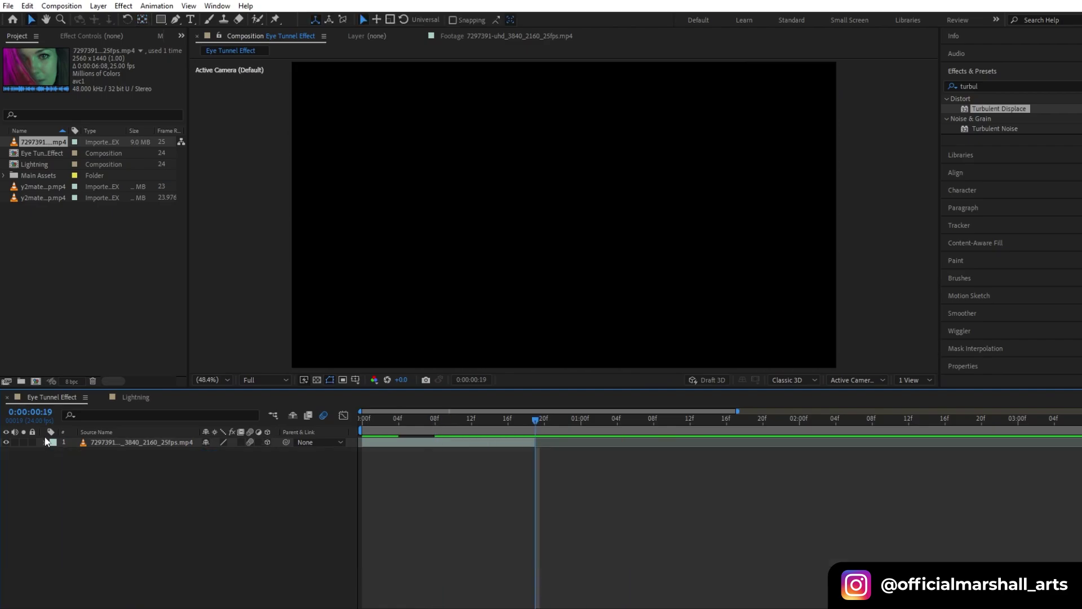
left_click(32, 164)
left_click_drag(33, 165, 576, 434)
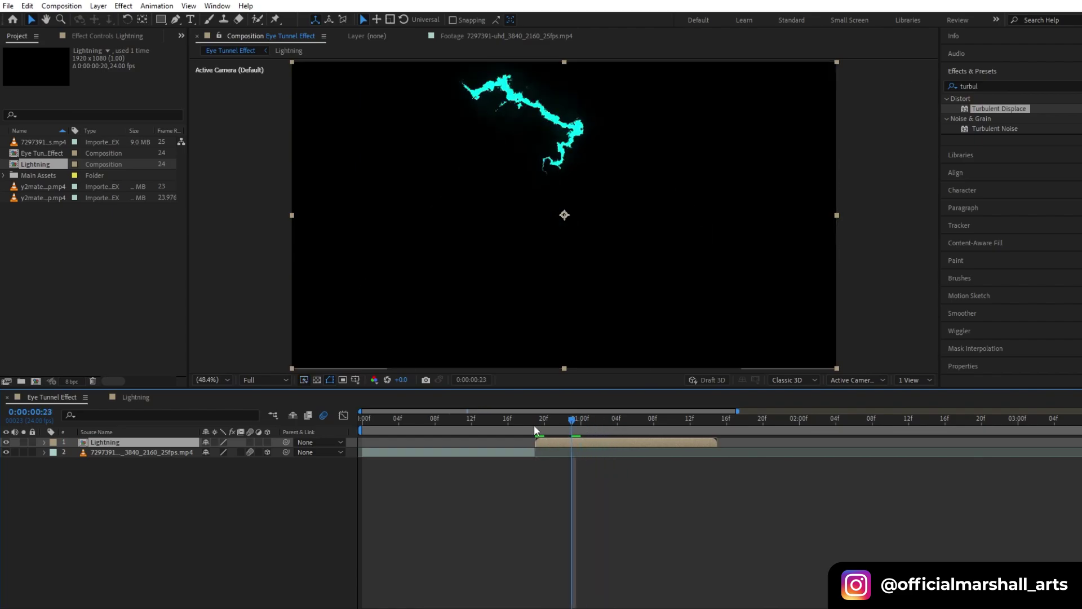
left_click_drag(573, 418, 515, 442)
left_click(267, 442)
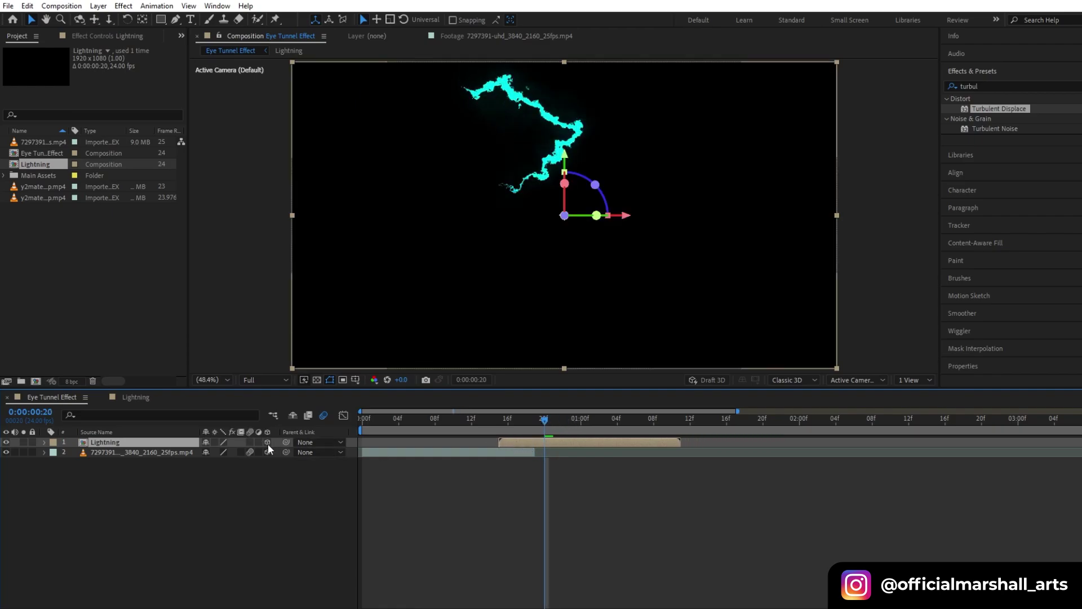
Rotate and reposition the lightning in 3D, and scale it to 159%.
left_click_drag(587, 215, 564, 215)
left_click_drag(575, 162, 570, 176)
left_click_drag(598, 229, 533, 243)
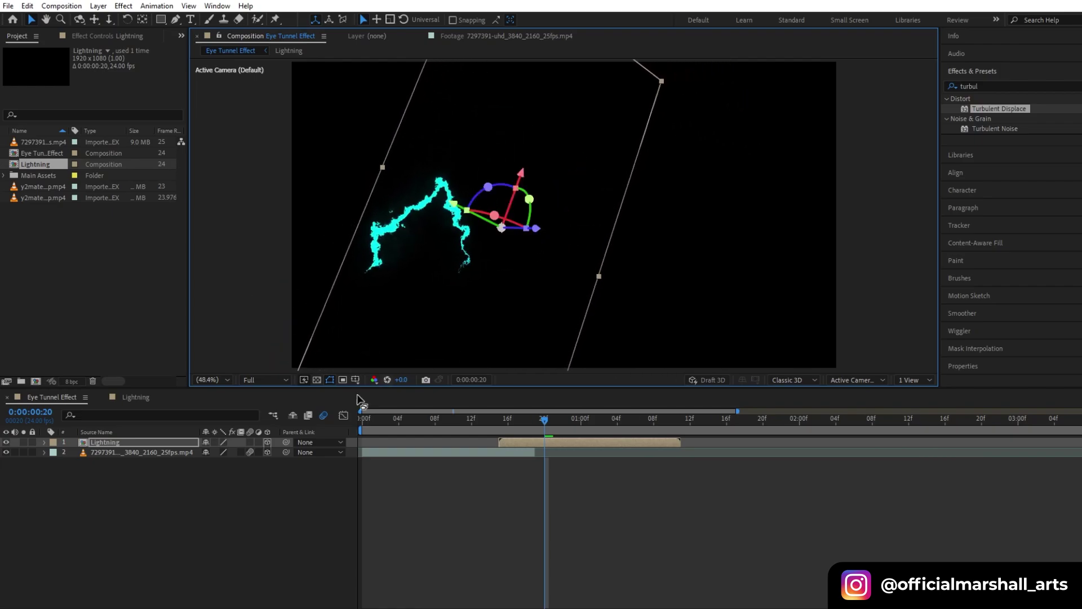
key("s")
left_click_drag(221, 452, 255, 455)
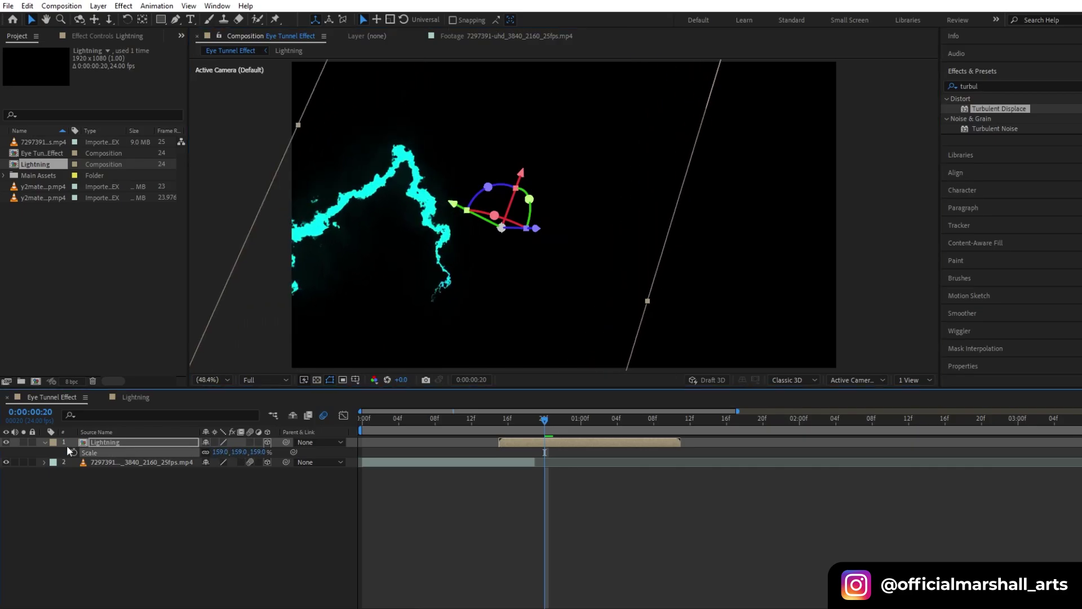
Move Lightning beneath the footage, tilt it on Z, shift it left, and duplicate it.
left_click(45, 442)
left_click_drag(107, 444, 131, 469)
left_click(572, 420)
left_click_drag(490, 188, 468, 206)
left_click_drag(519, 230, 475, 226)
key("ctrl+d")
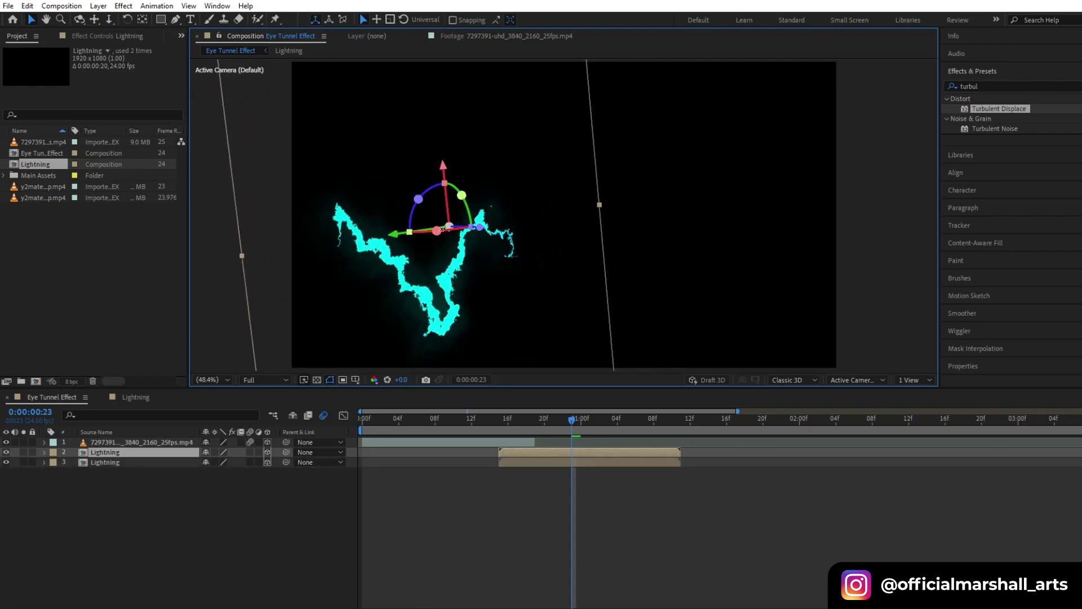
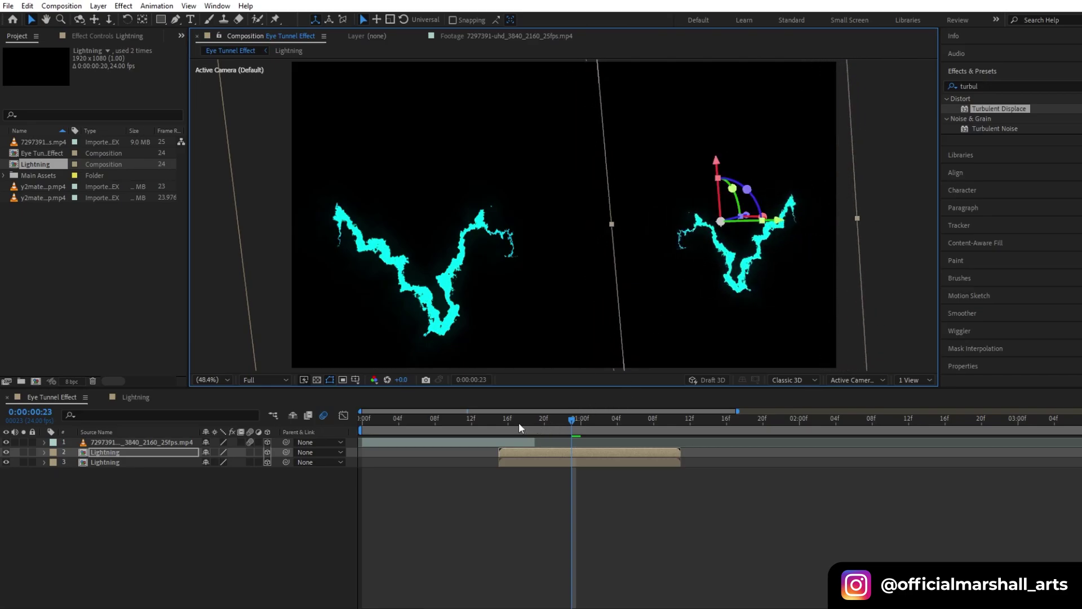
Scrub back to frame 0:00:00:16 so the eye footage shows.
mouse_move(510, 423)
left_mouse_down()
mouse_move(488, 422)
mouse_move(532, 429)
mouse_move(517, 428)
left_mouse_up()
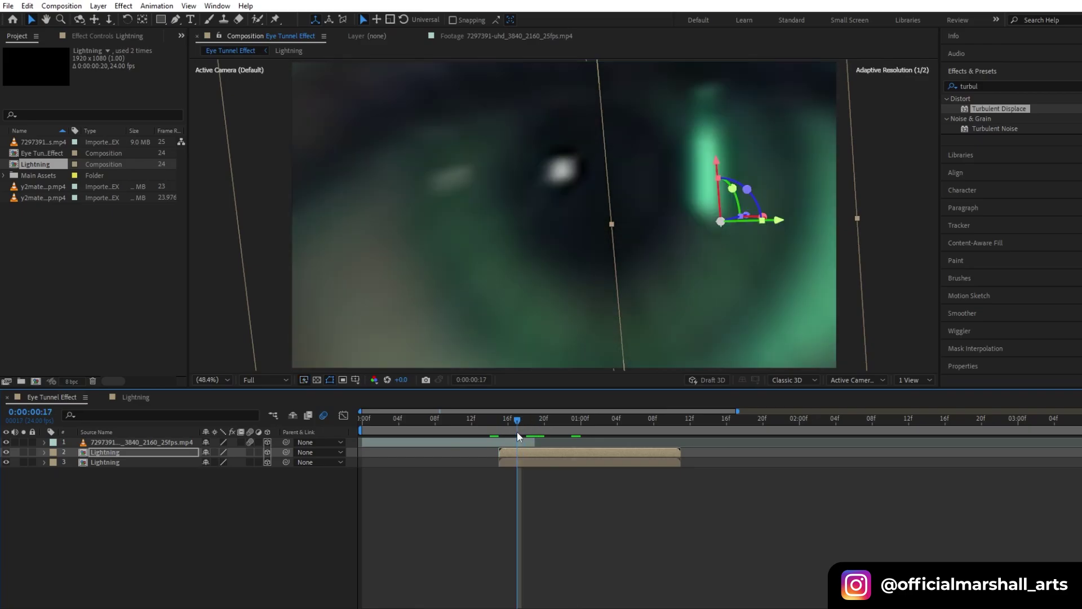
Keyframe the eye footage Opacity from 100% at frame 17 to 0% at frame 19.
left_click(519, 441)
key("t")
left_click(74, 453)
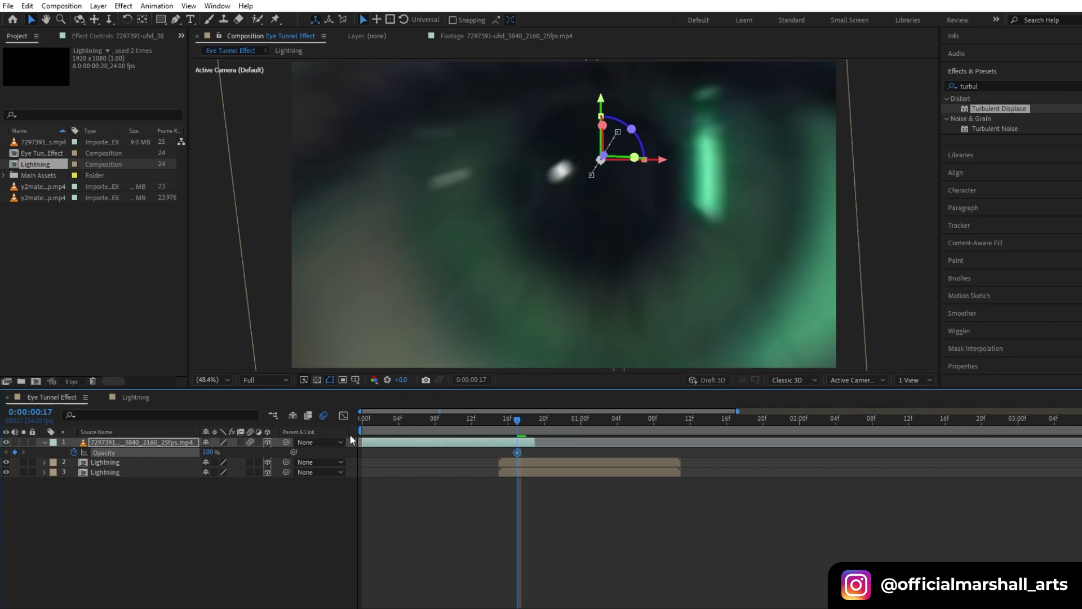
left_click(533, 420)
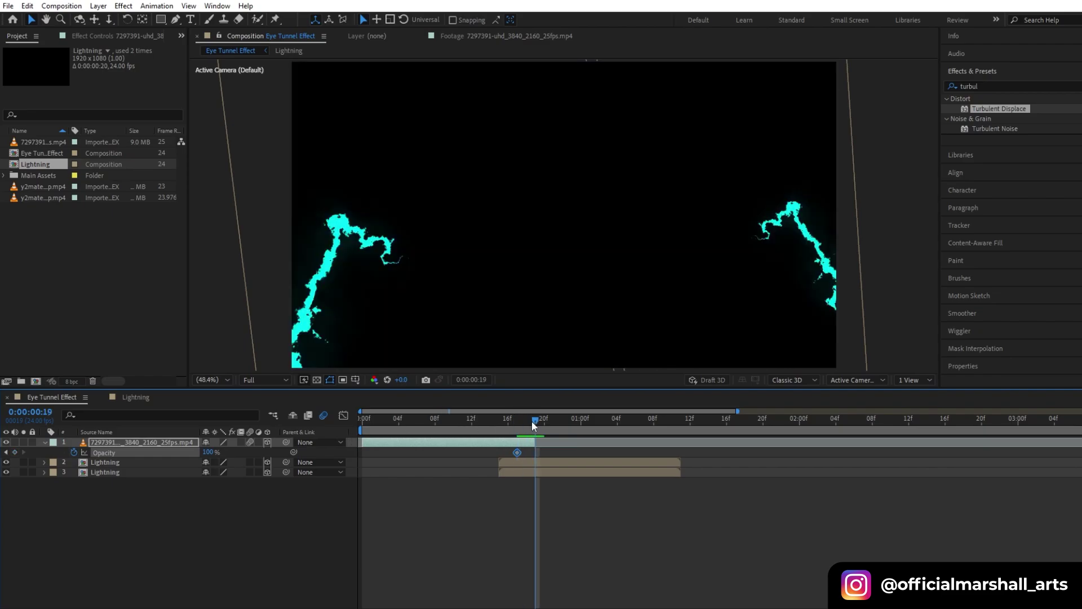
left_click(536, 442)
left_click(209, 452)
type("0")
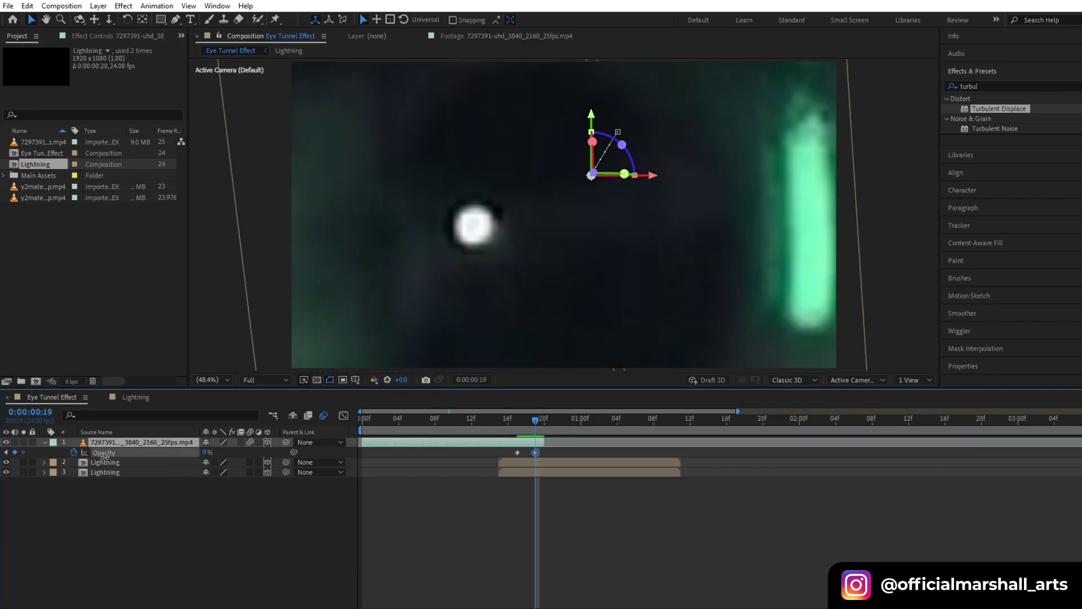
key("Return")
left_click_drag(491, 423, 575, 436)
Push the left Lightning deeper and leftward, and start the other Lightning a few frames later.
left_click(550, 471)
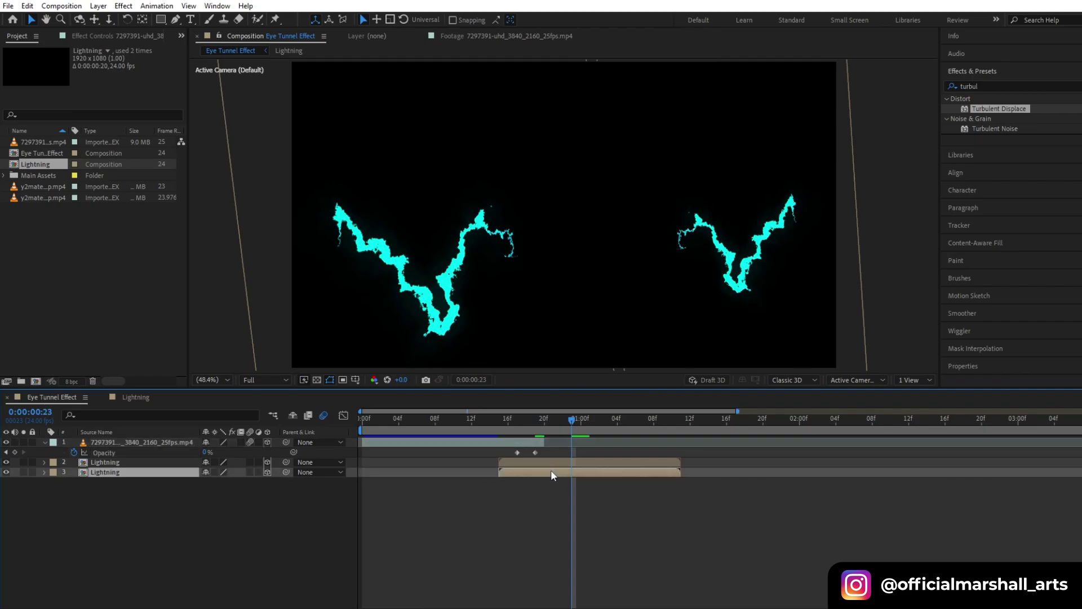
left_click_drag(484, 233, 450, 234)
left_click(717, 257)
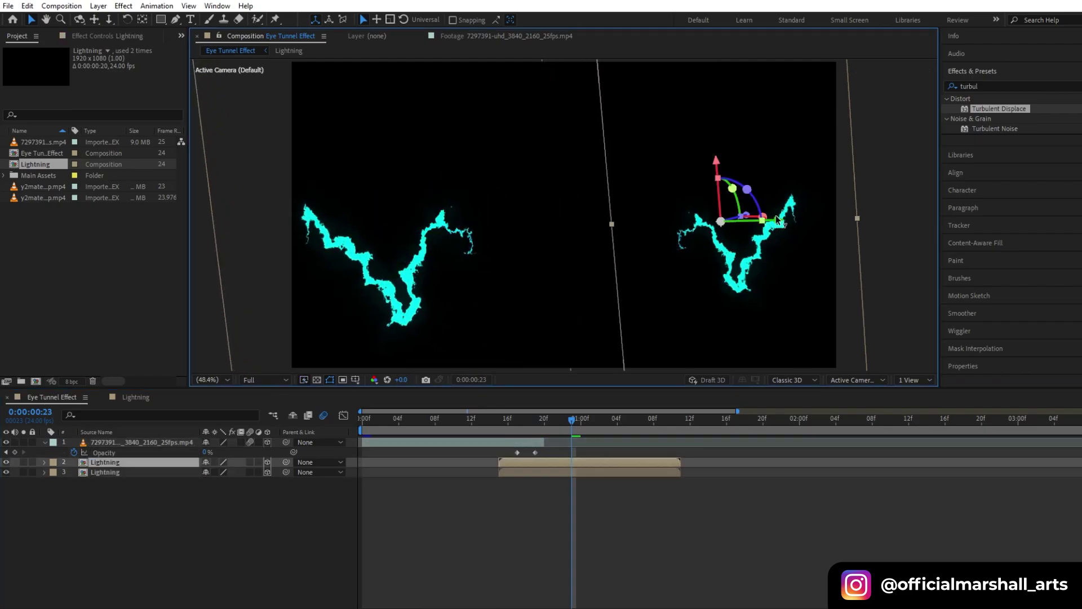
left_click_drag(556, 474, 576, 474)
left_click_drag(526, 426, 611, 436)
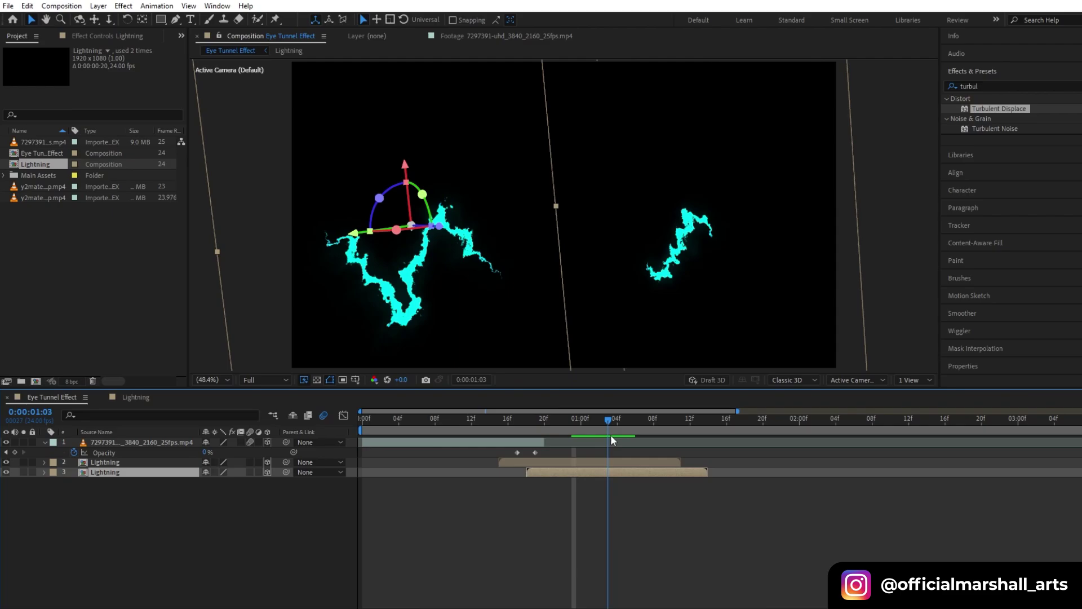
mouse_move(610, 434)
left_mouse_down()
mouse_move(648, 438)
mouse_move(540, 449)
mouse_move(505, 438)
mouse_move(634, 432)
mouse_move(621, 431)
left_mouse_up()
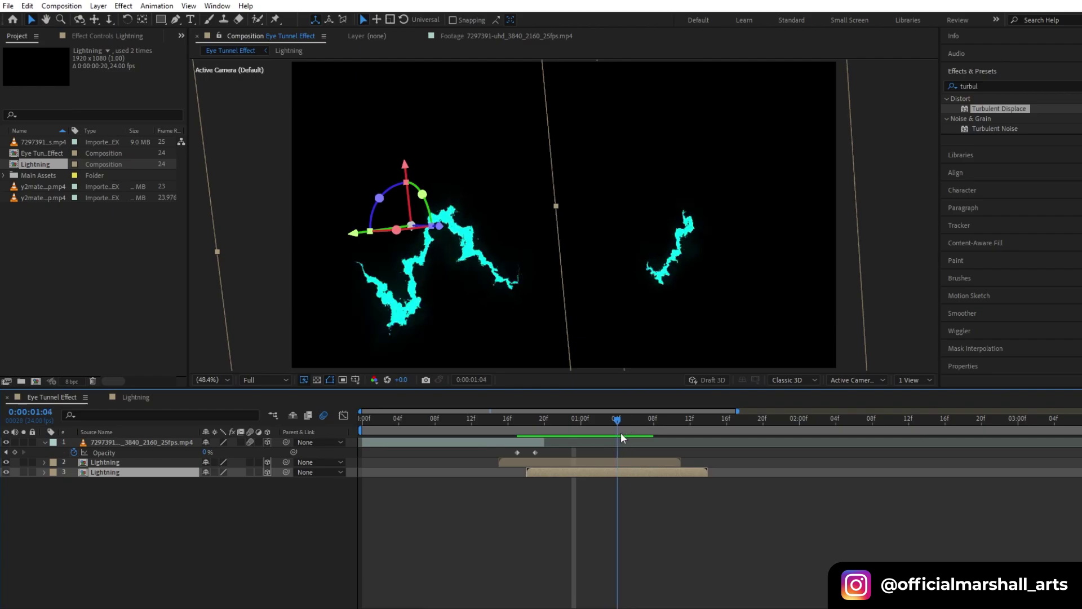
Duplicate a Lightning layer, start the copy at the current time, and move it to the bottom.
key("ctrl+d")
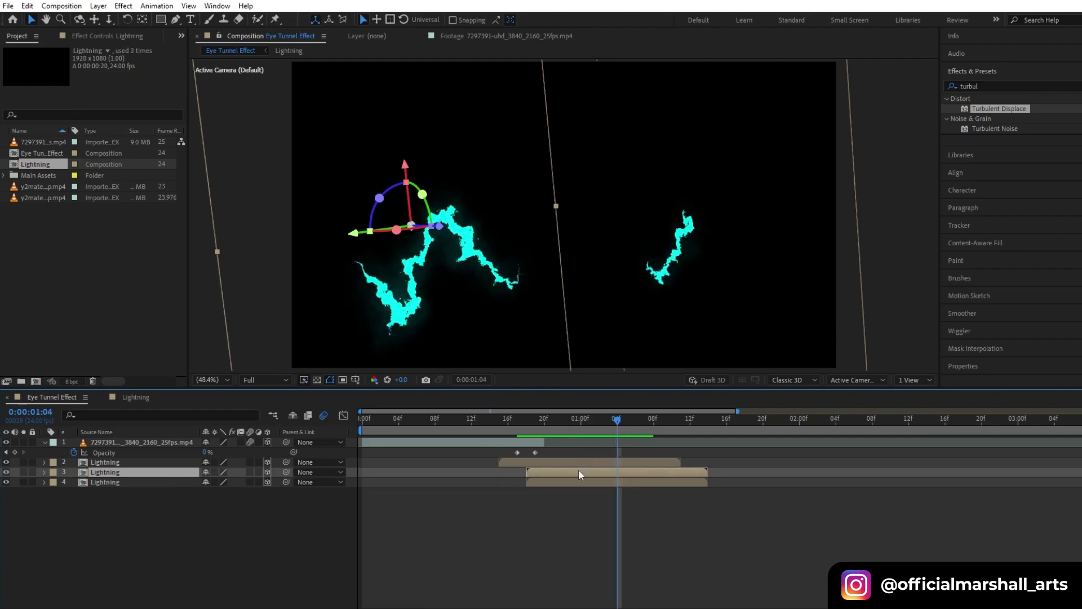
left_click_drag(579, 473, 658, 480)
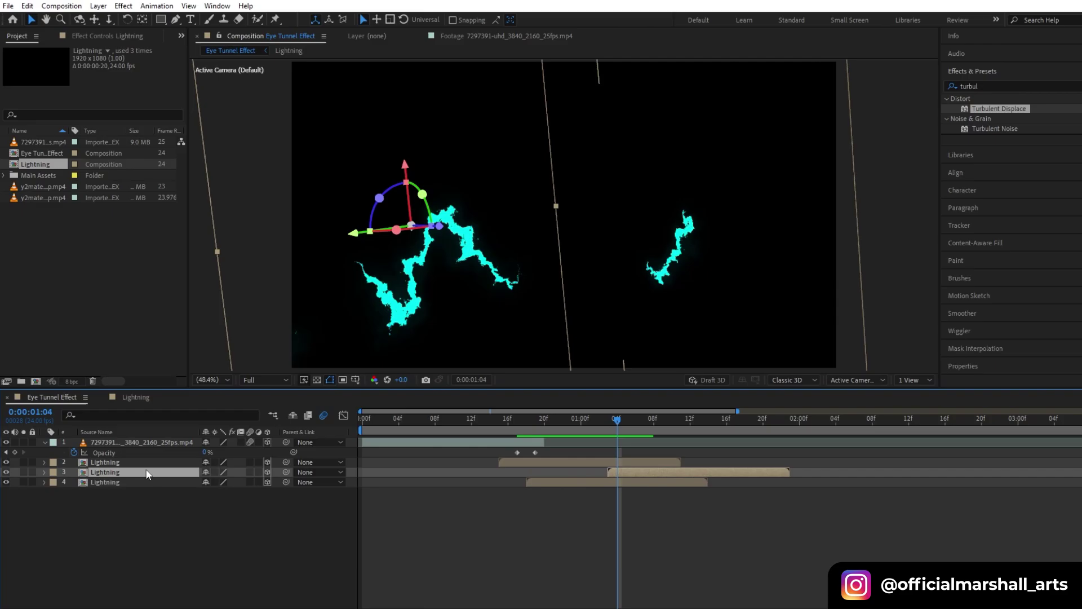
left_click_drag(148, 474, 145, 490)
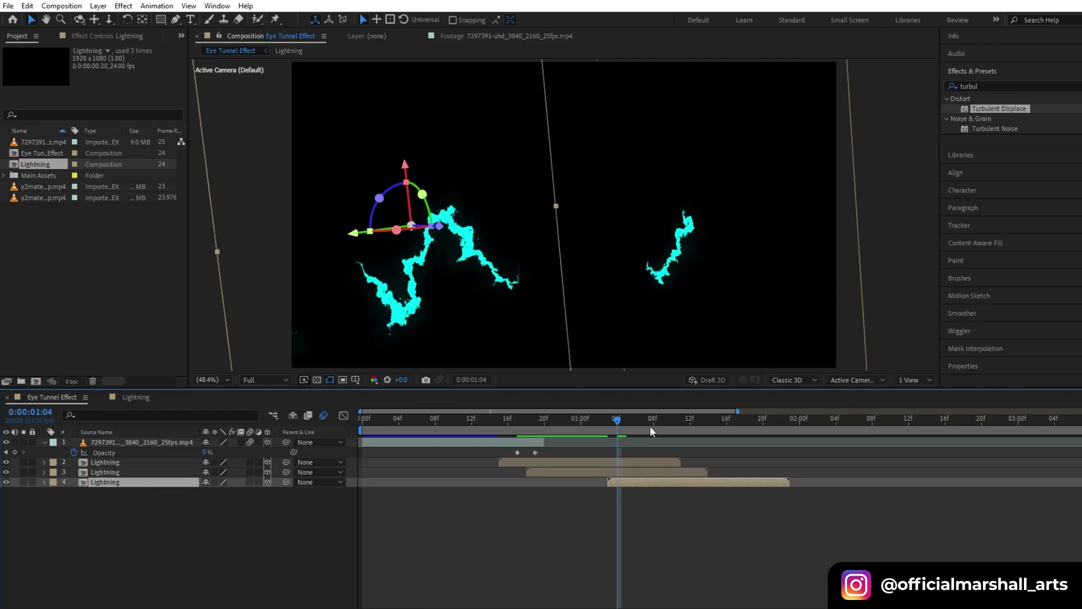
left_click_drag(620, 422, 701, 439)
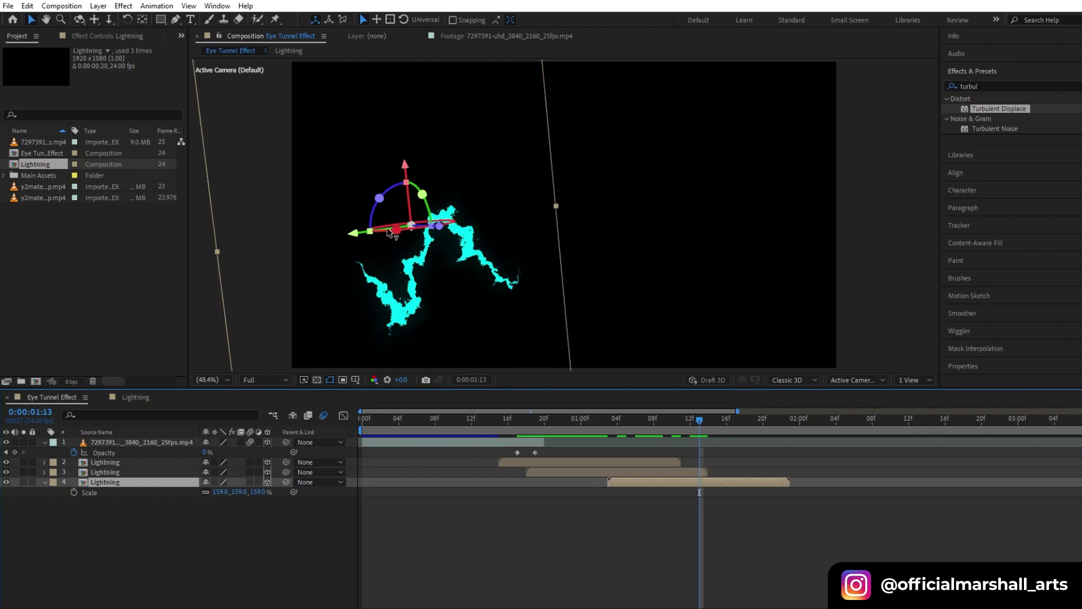
Reposition the new Lightning copy in 3D using a 2 Views layout with a Top view.
left_click_drag(354, 234, 507, 216)
left_click(909, 380)
left_click(911, 416)
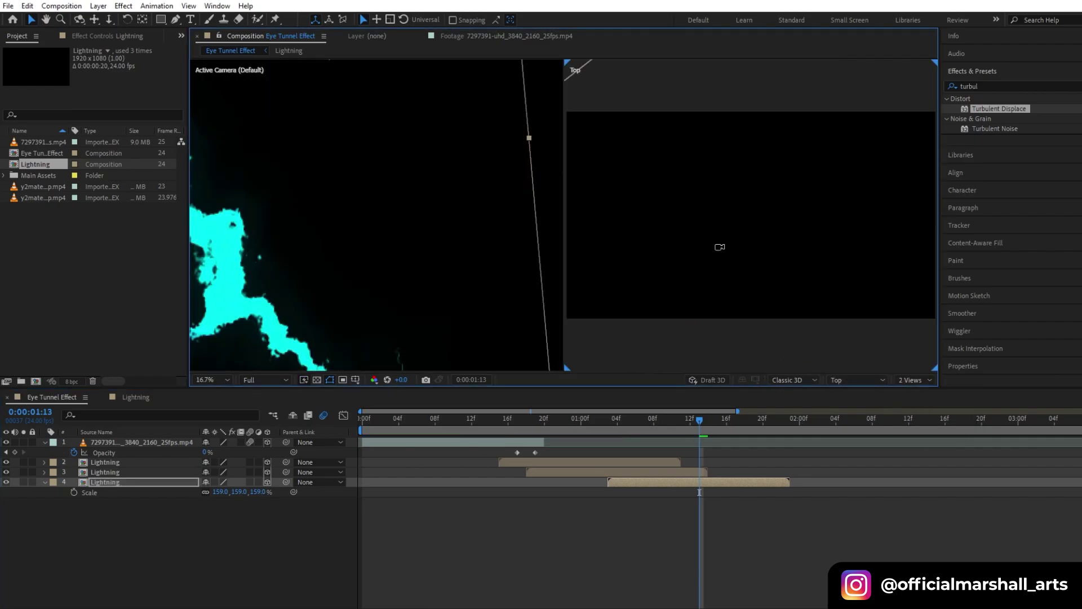
left_click_drag(689, 113, 720, 222)
scroll(719, 222, "up", 1)
left_click(682, 474)
left_click(654, 461)
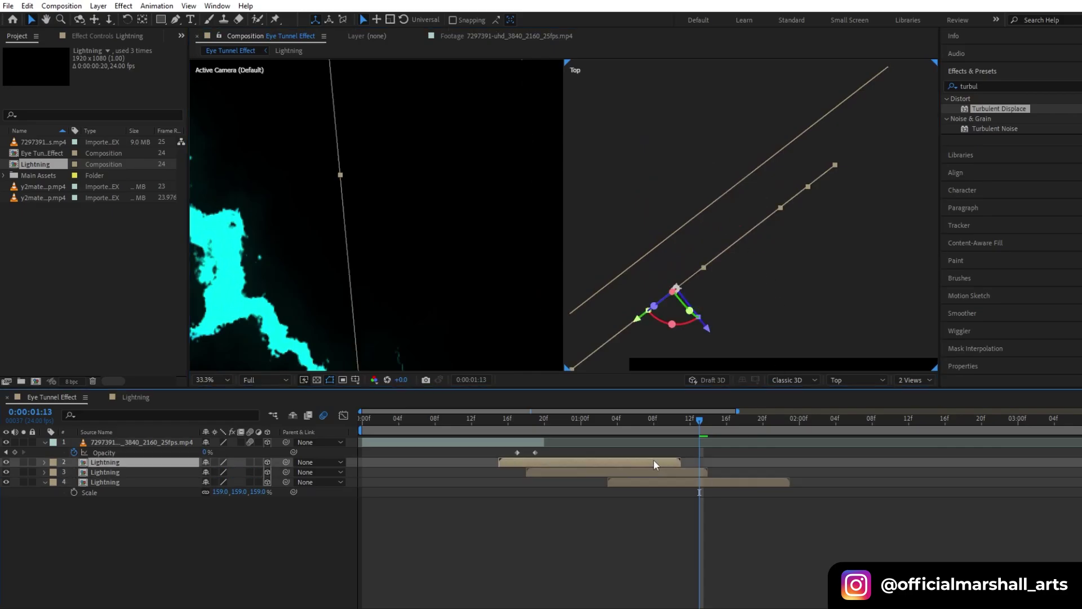
scroll(672, 286, "down", 6)
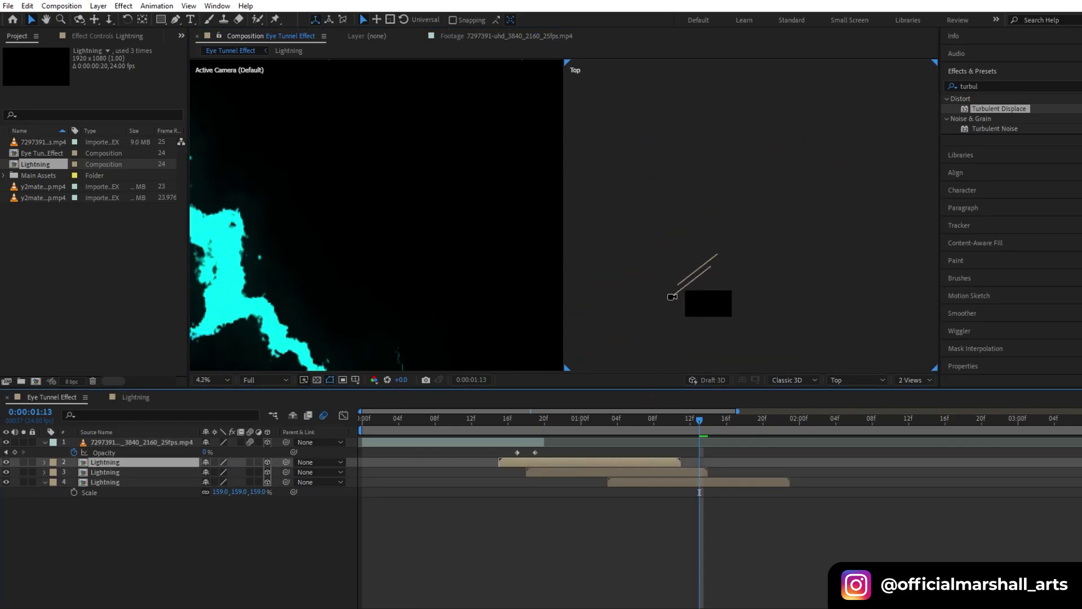
scroll(672, 297, "up", 4)
left_click_drag(700, 420, 618, 432)
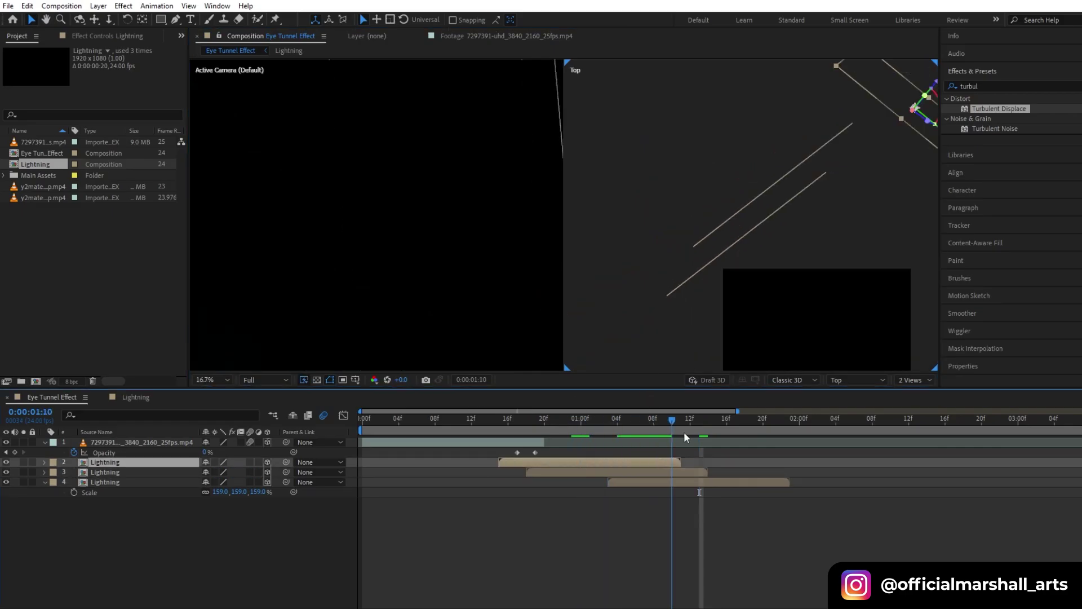
left_click_drag(684, 432, 723, 454)
Push the newest Lightning further back, start it about 3 frames later, and adjust it sideways.
left_click(726, 482)
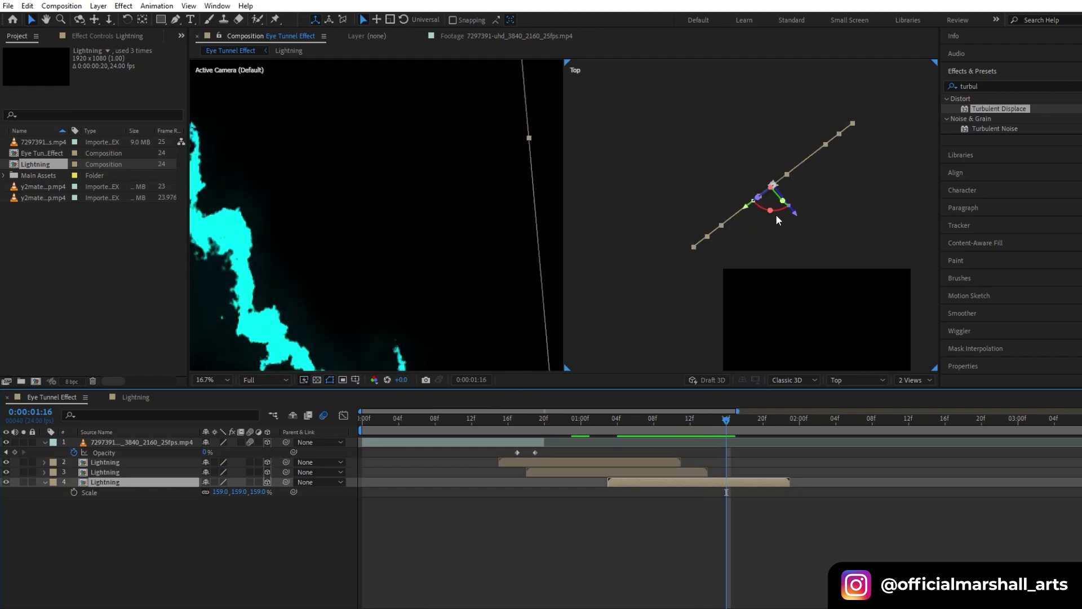
left_click_drag(798, 226, 696, 150)
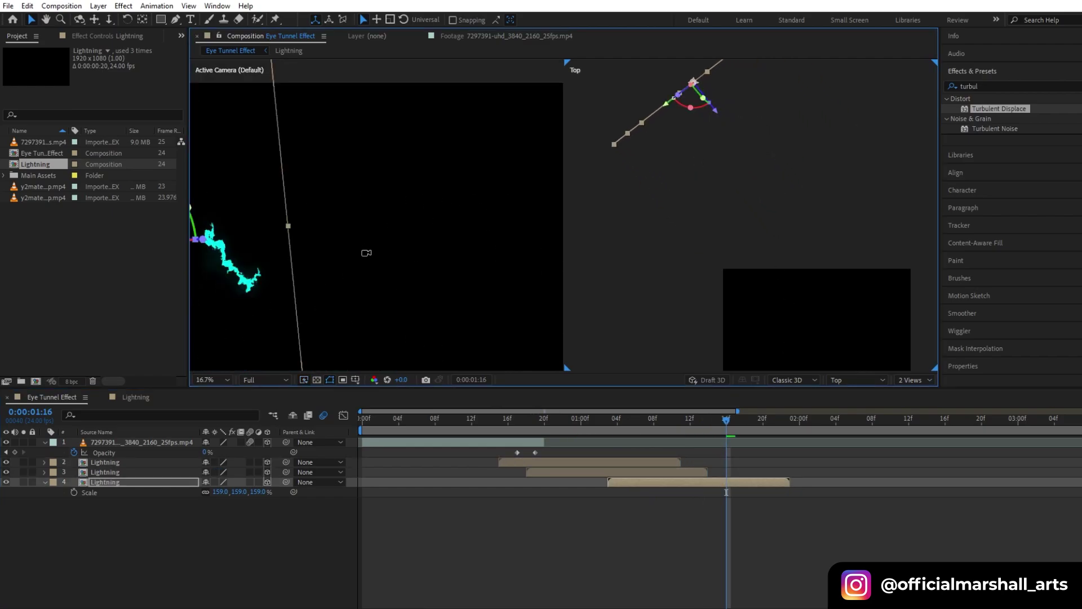
left_click_drag(580, 425, 676, 442)
left_click_drag(270, 253, 336, 252)
left_click_drag(640, 482, 668, 482)
left_click_drag(512, 423, 717, 435)
left_click_drag(391, 240, 327, 243)
Duplicate the first Lightning layer and offset the copy two frames later, to 1:06.
left_click(623, 462)
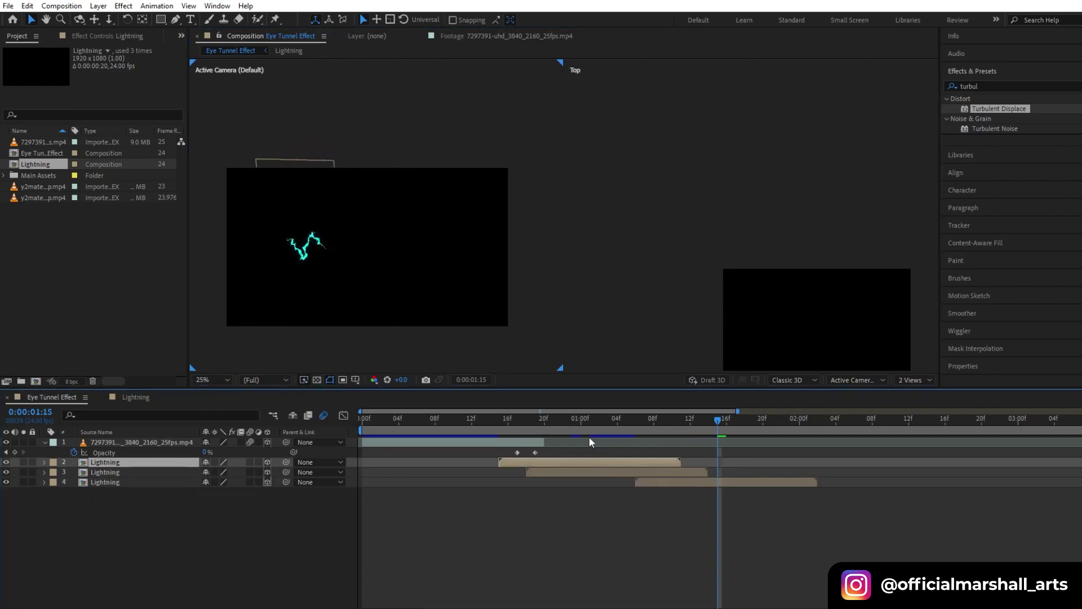
mouse_move(583, 423)
left_mouse_down()
mouse_move(693, 438)
mouse_move(591, 430)
left_mouse_up()
left_click(609, 470)
left_click(649, 463)
key("ctrl+d")
left_click_drag(661, 463, 798, 467)
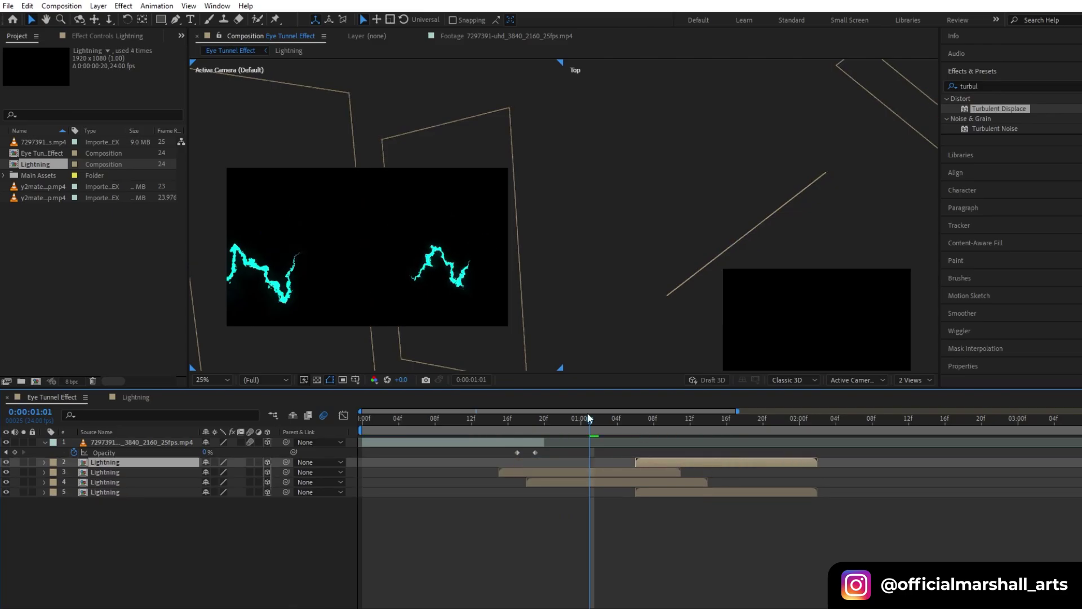
left_click_drag(590, 420, 737, 432)
left_click(911, 380)
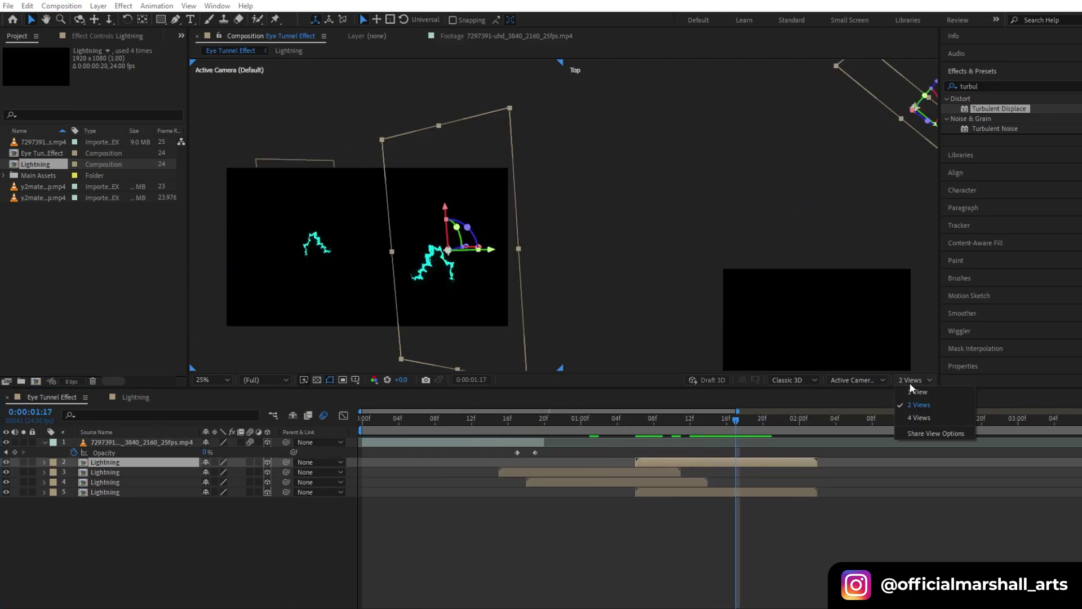
Set the viewer to 1 View, Draft 3D, Full resolution and Fit, then preview from frame 13.
left_click(914, 392)
left_click(798, 379)
left_click(711, 380)
left_click(265, 379)
left_click(256, 392)
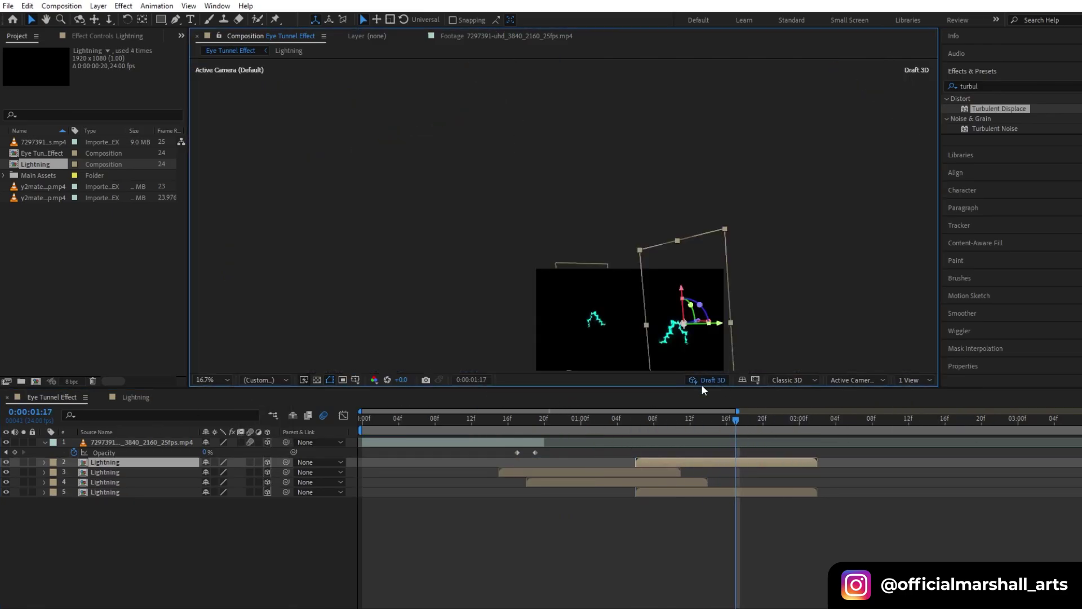
left_click(252, 380)
left_click(252, 403)
left_click(225, 381)
left_click(224, 392)
left_click(481, 419)
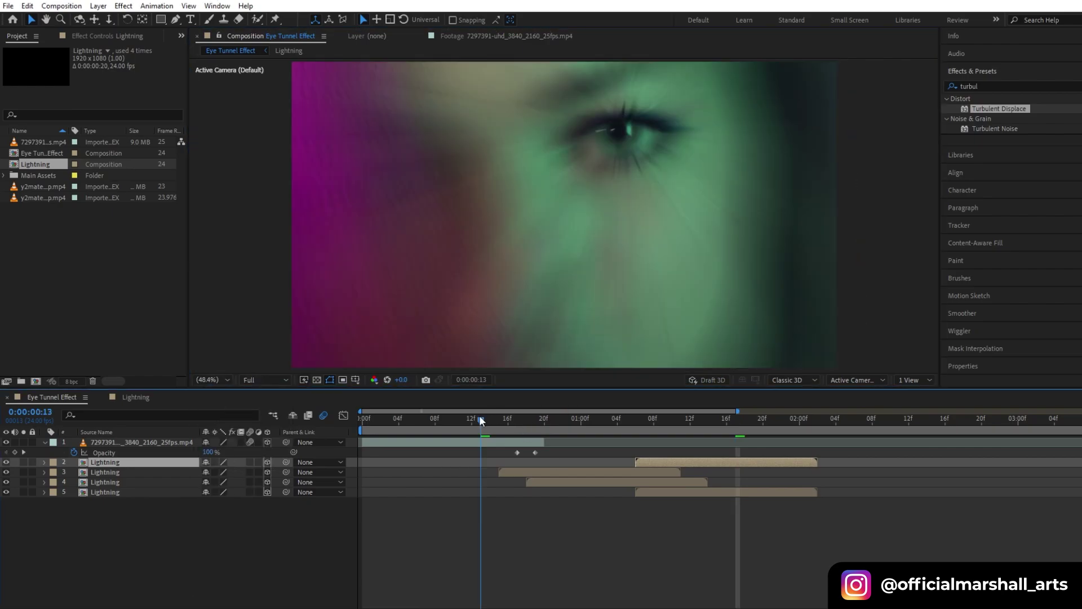
key("space")
key("space")
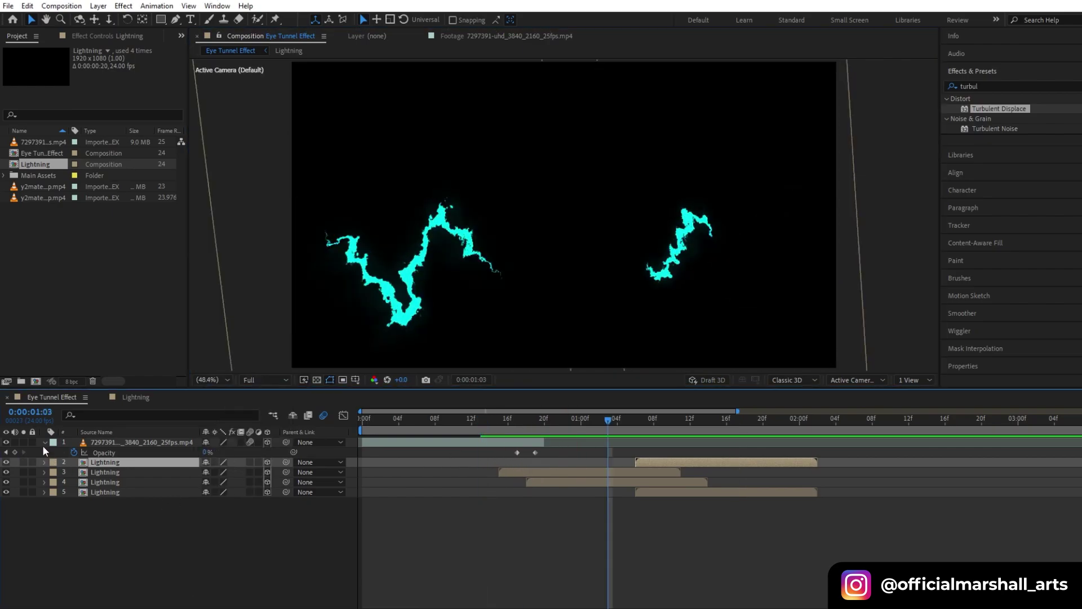
Enable collapse transformations on all four Lightning layers.
left_click(44, 443)
left_click(199, 477, "shift")
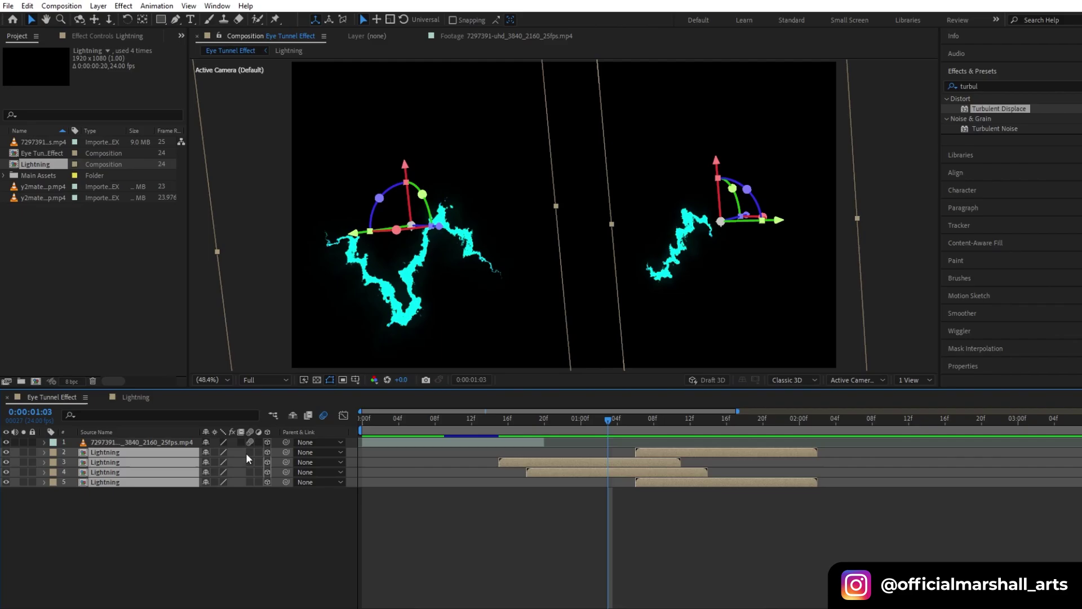
left_click(248, 473)
left_click(274, 511)
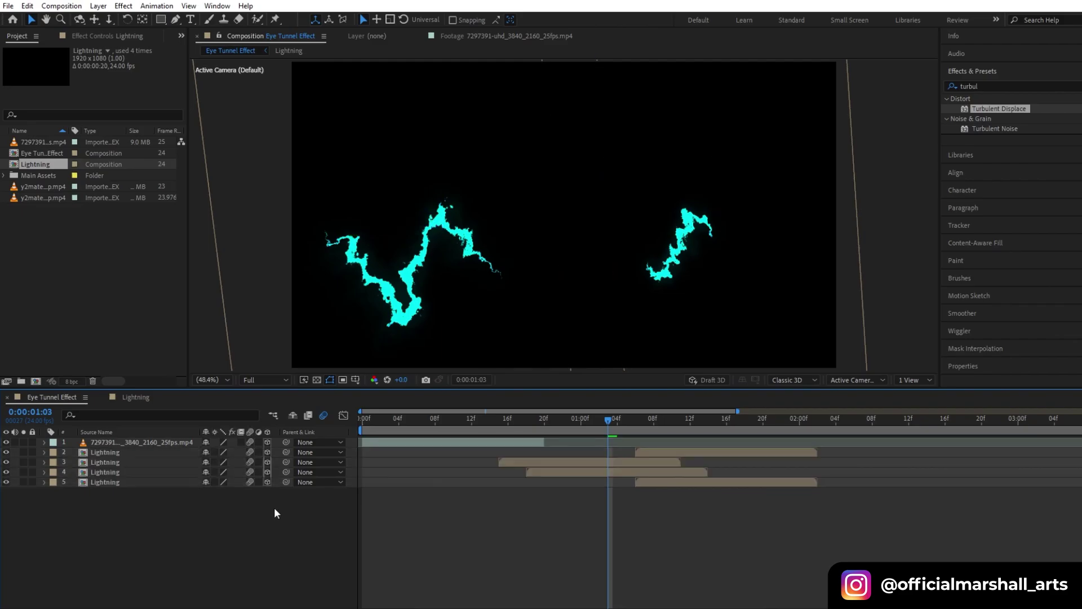
Add a new camera, trim it to start later, and place it below the eye footage.
right_click(274, 507)
mouse_move(321, 371)
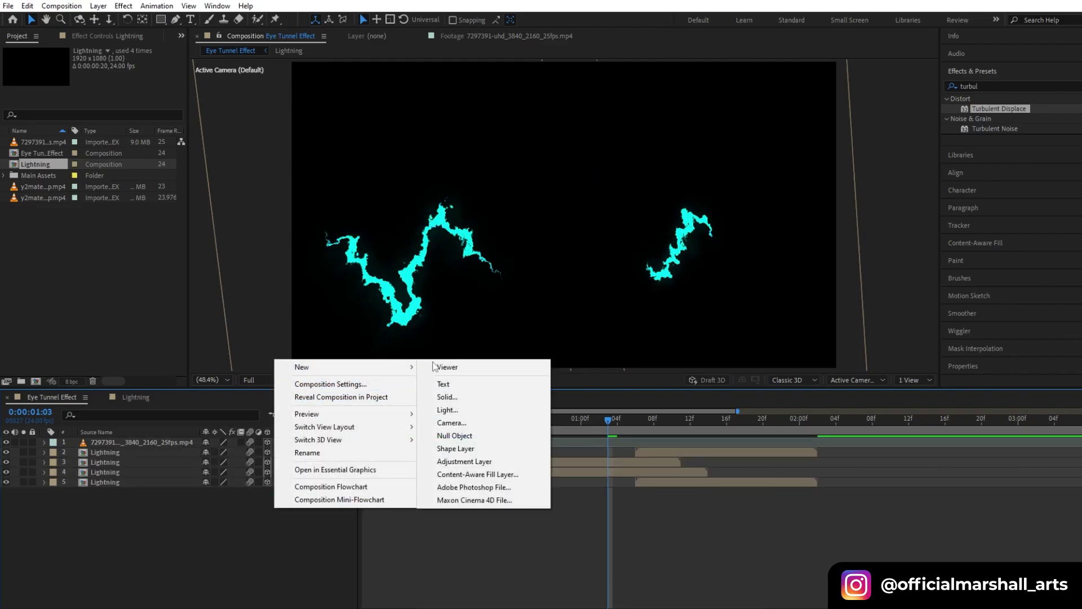
left_click(454, 422)
left_click(681, 435)
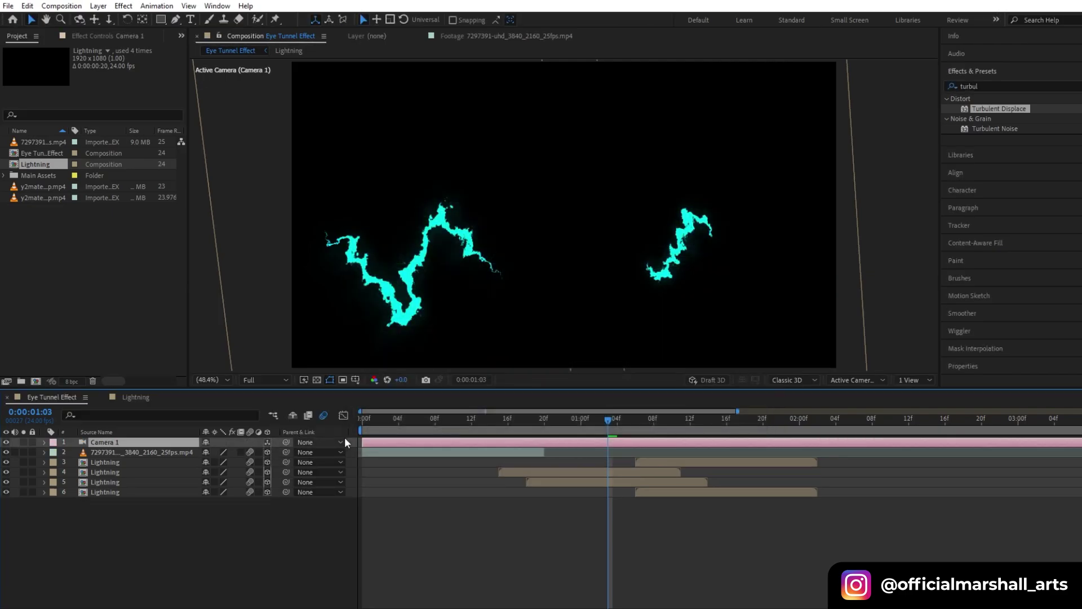
left_click_drag(367, 441, 545, 449)
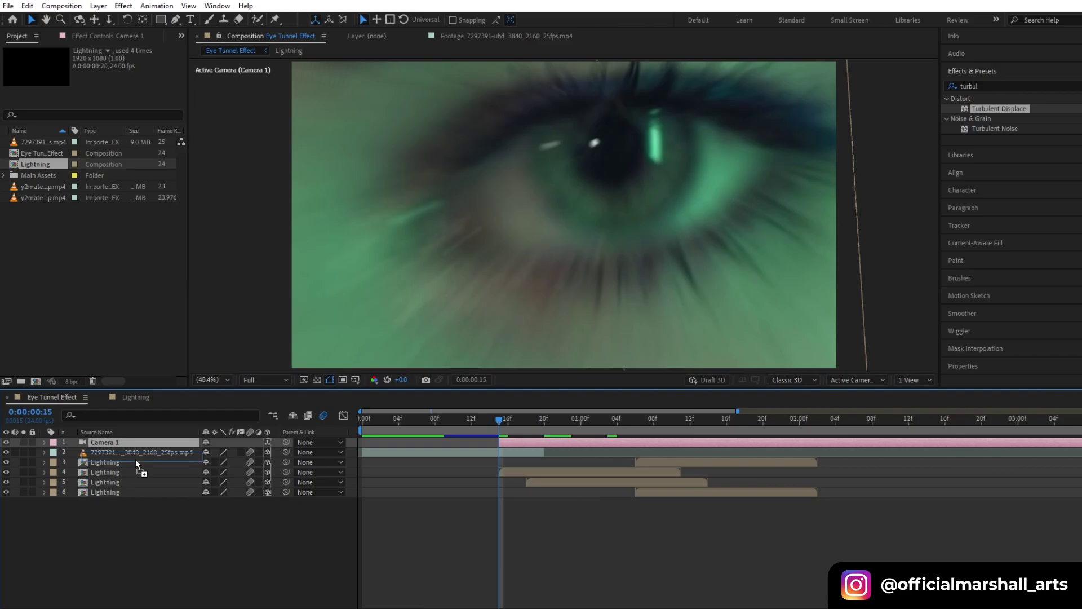
left_click_drag(136, 464, 138, 461)
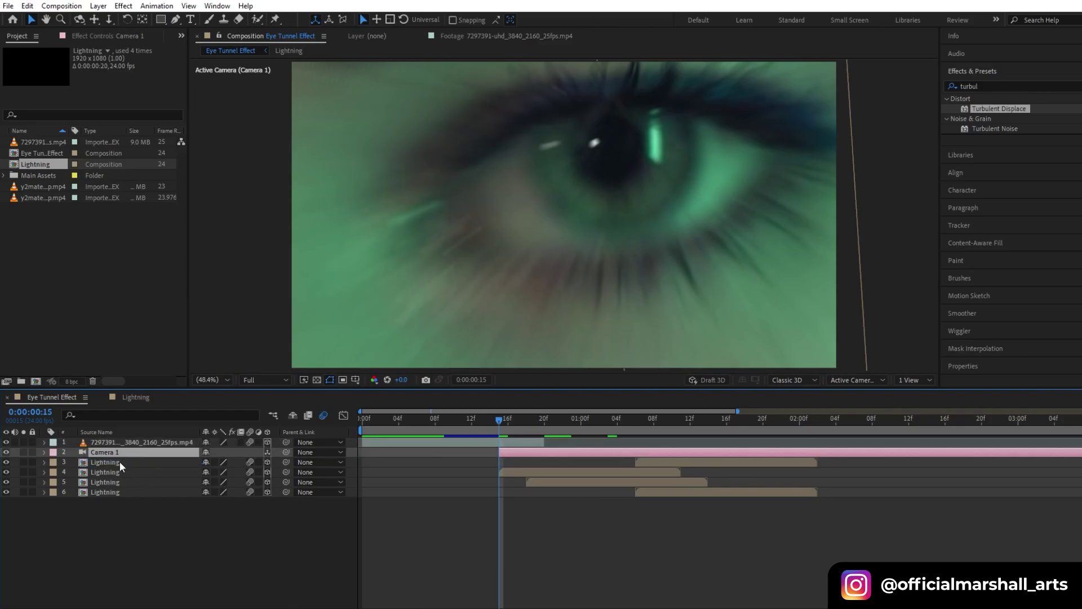
Set starting keyframes for the camera's Point of Interest, Position, Orientation and X/Y/Z Rotation.
left_click(44, 452)
left_click(54, 463)
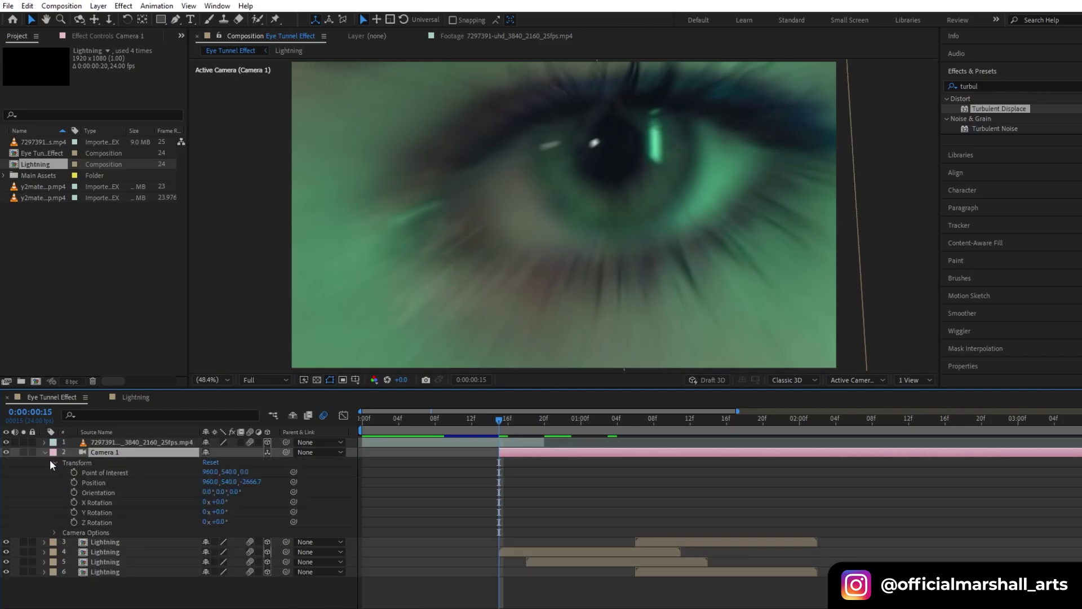
left_click(73, 472)
left_click(73, 482)
left_click(73, 492)
left_click(73, 502)
left_click(73, 512)
left_click(73, 522)
left_click(632, 484)
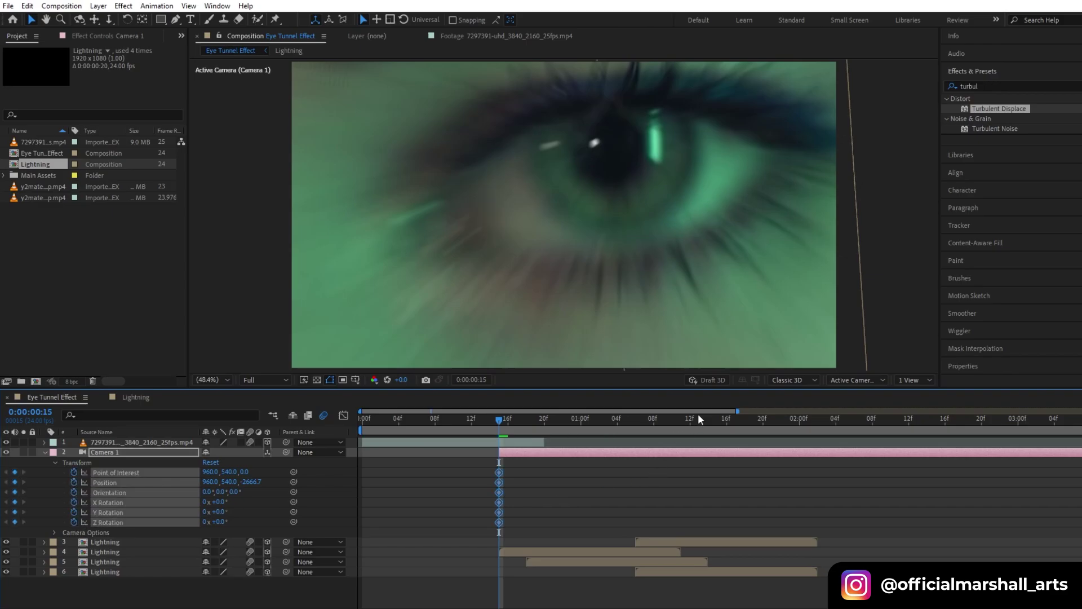
At 1:17, push the camera's Z position forward just past the lightning.
left_click_drag(699, 418, 738, 435)
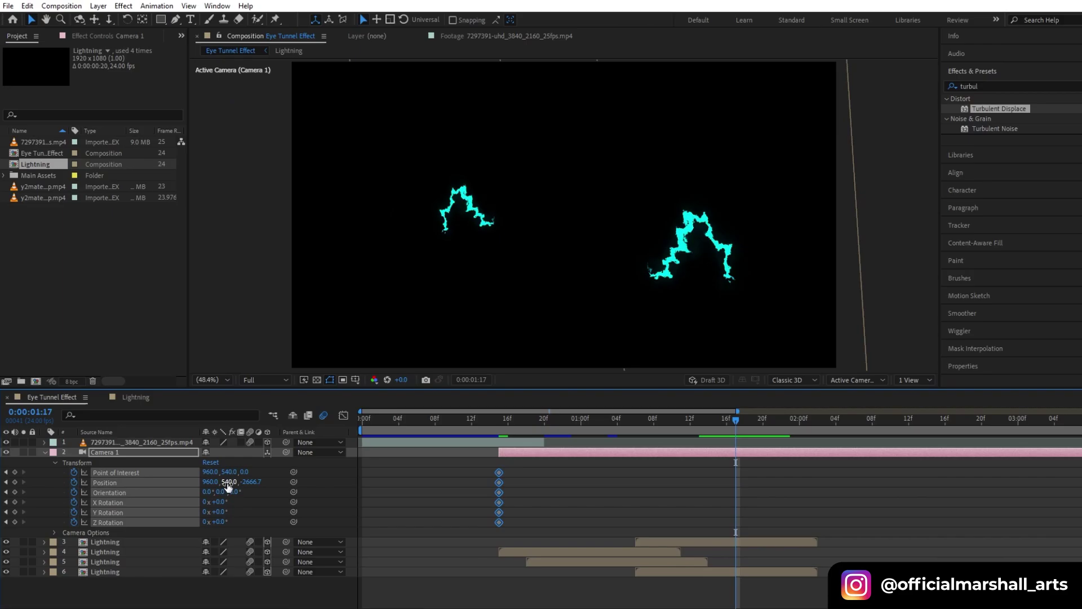
left_click_drag(250, 483, 936, 498)
left_click_drag(315, 482, 302, 499)
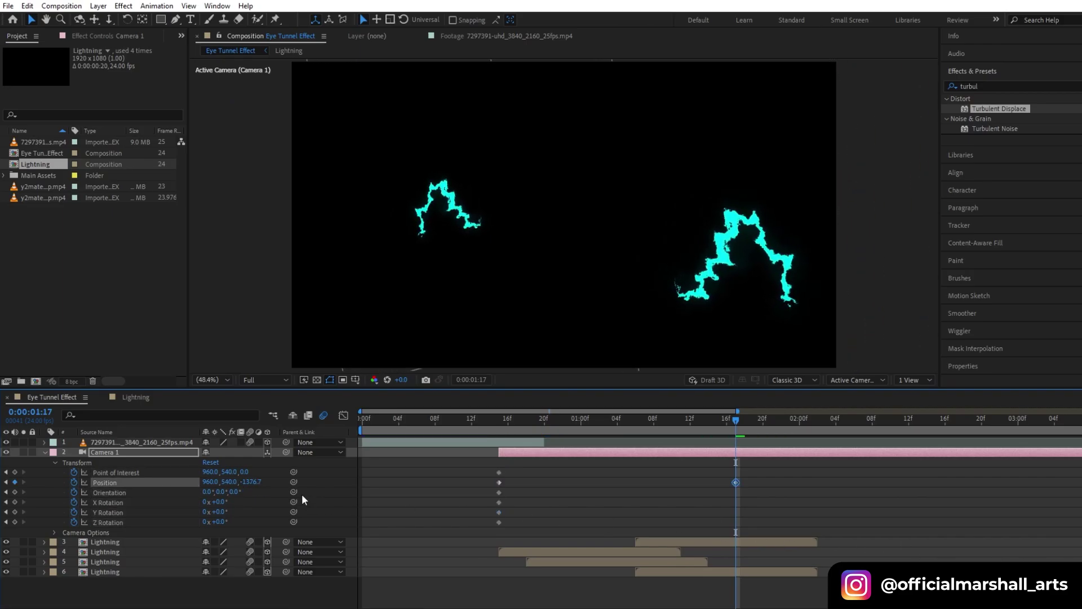
left_click_drag(242, 483, 337, 518)
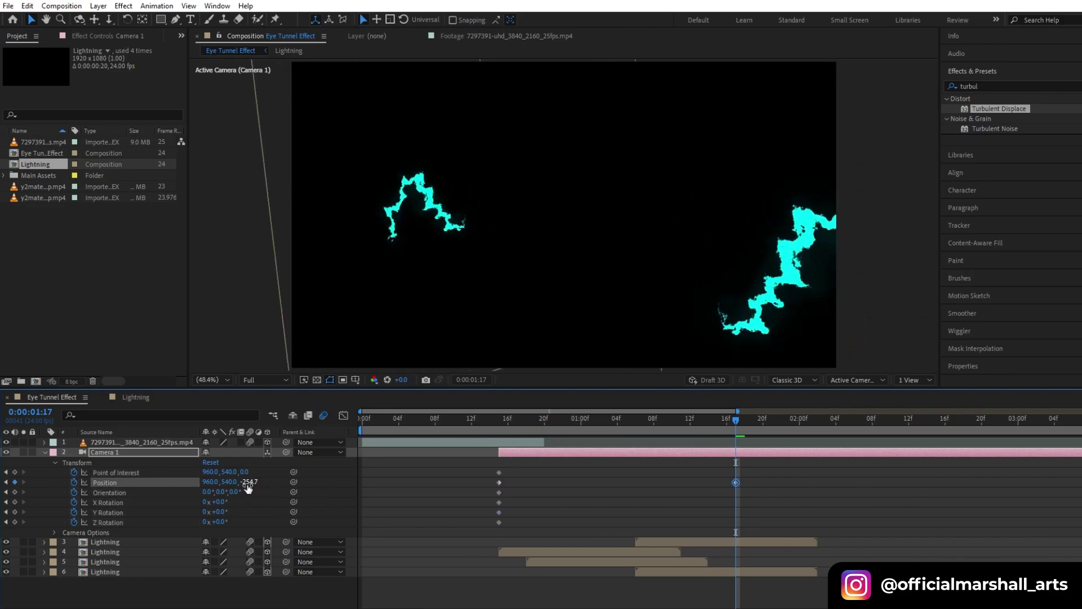
left_click_drag(248, 488, 743, 471)
left_click_drag(454, 481, 373, 482)
left_click(486, 420)
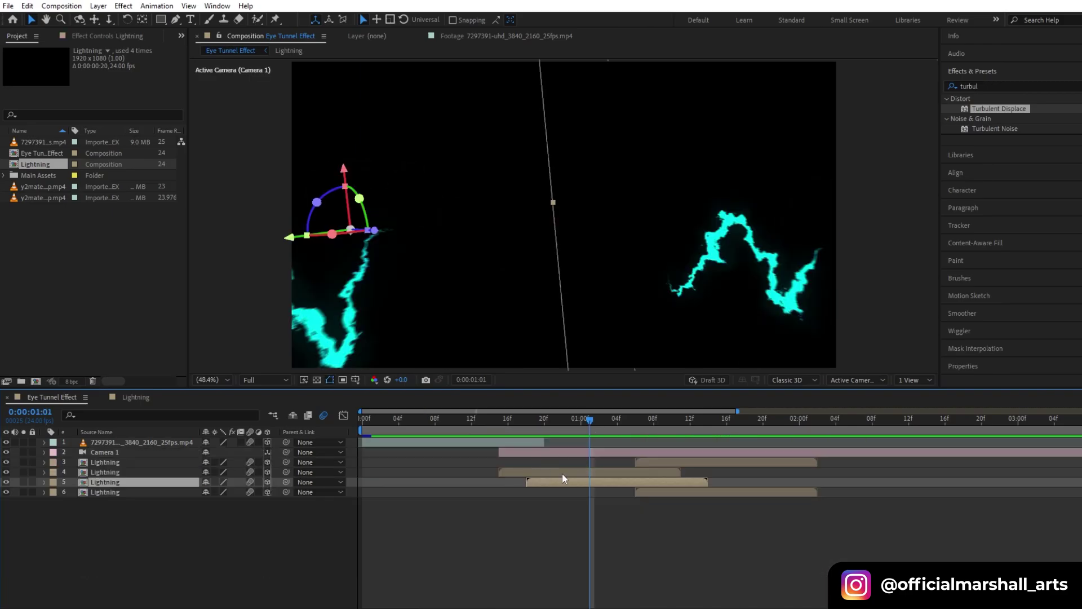
Duplicate the Lightning layer, move the copy to the top centre, and rotate it in 3D.
key("ctrl+d")
left_click_drag(344, 287, 542, 223)
scroll(538, 239, "down", 2)
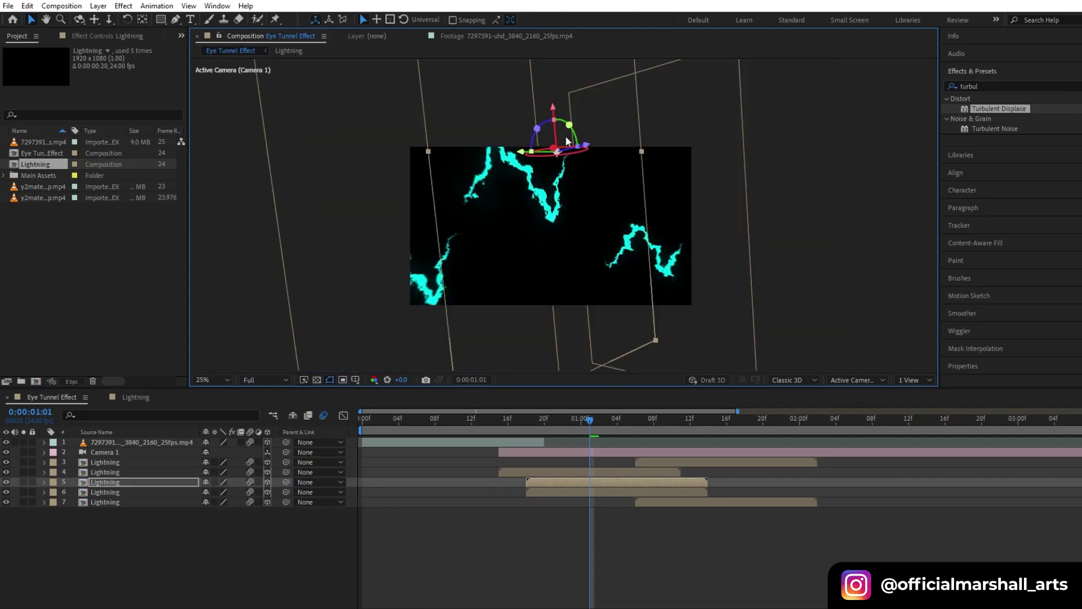
left_click_drag(536, 126, 542, 196)
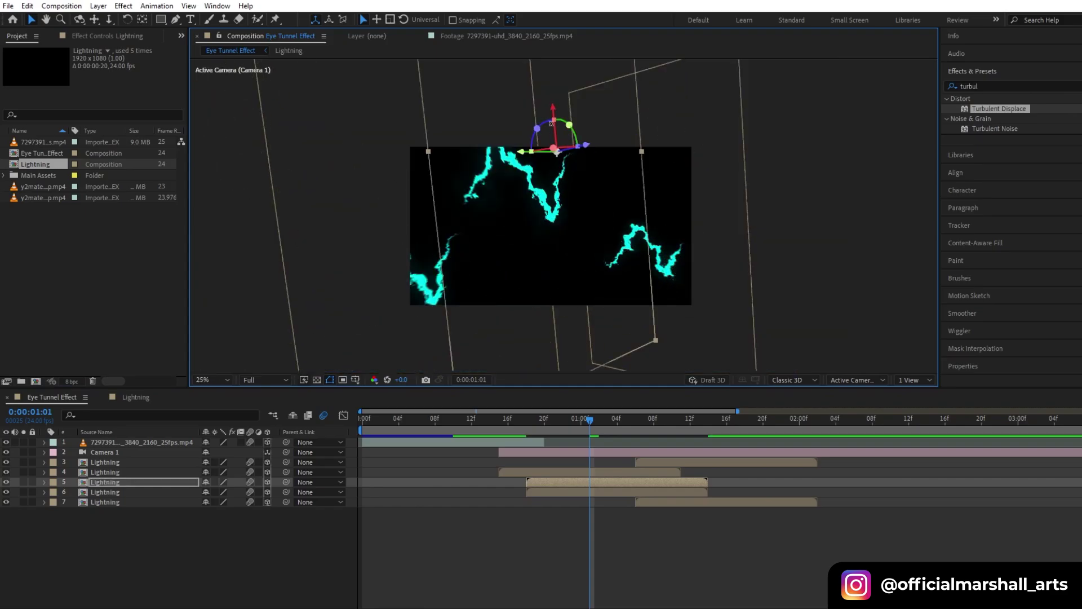
left_click_drag(556, 152, 536, 210)
left_click_drag(512, 174, 570, 174)
left_click_drag(520, 423, 597, 448)
left_click_drag(566, 202, 589, 212)
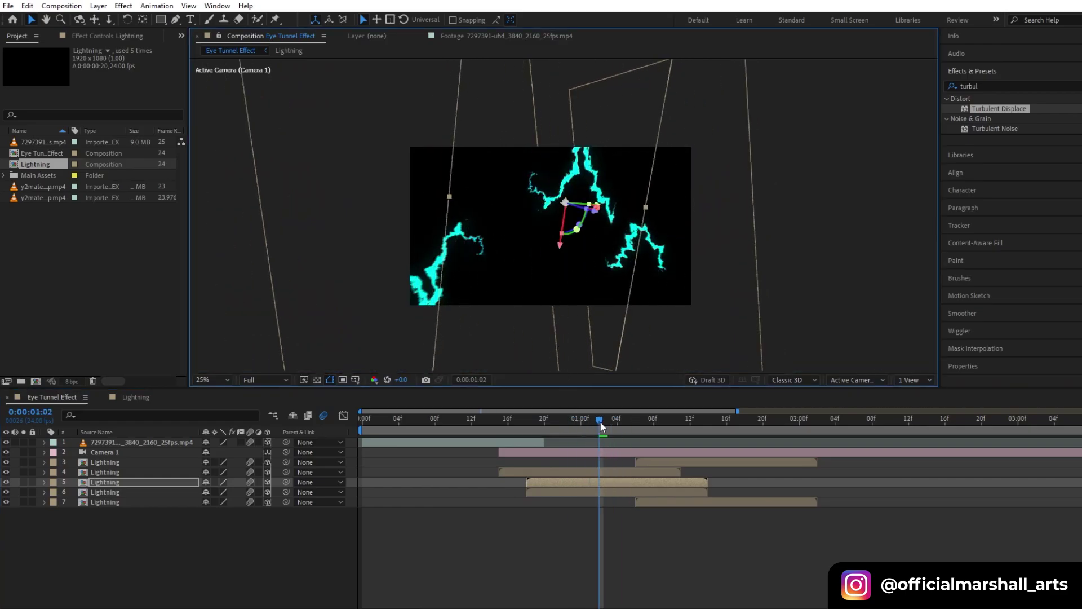
left_click_drag(599, 421, 664, 426)
Add the y2mate music-video clip at 127% scale as the bottom layer, then preview.
double_click(39, 186)
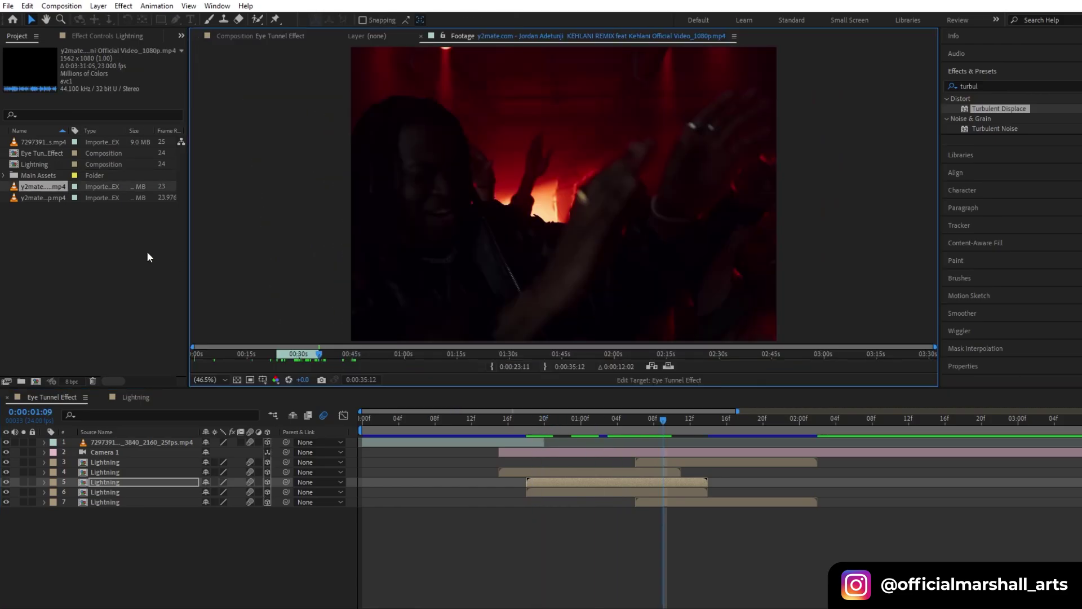
left_click_drag(42, 186, 745, 431)
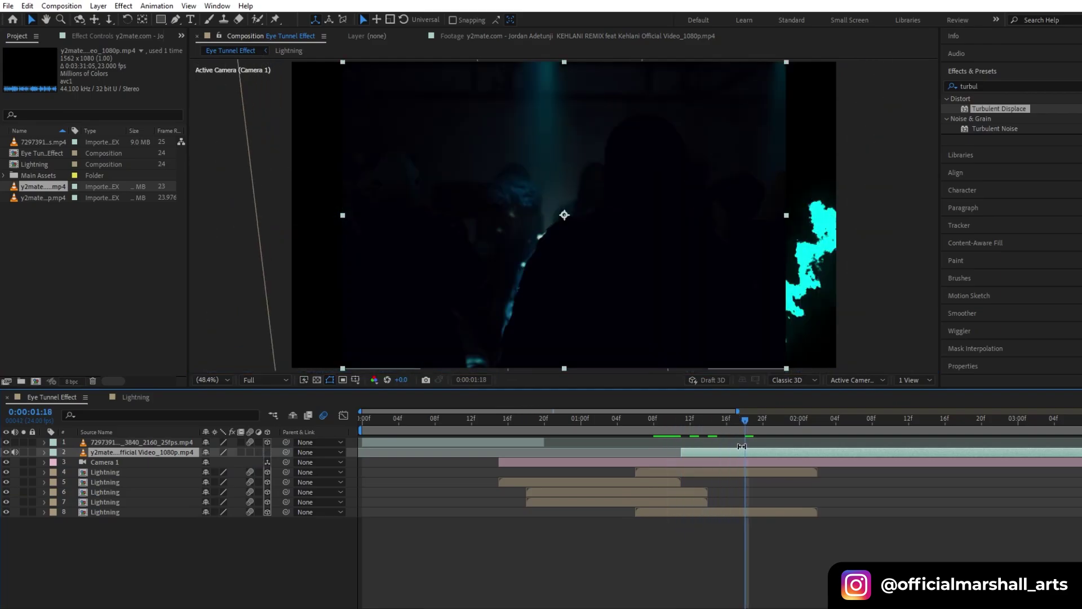
key("s")
left_click_drag(220, 462, 237, 463)
key("s")
key("comma")
key("comma")
key("comma")
key("comma")
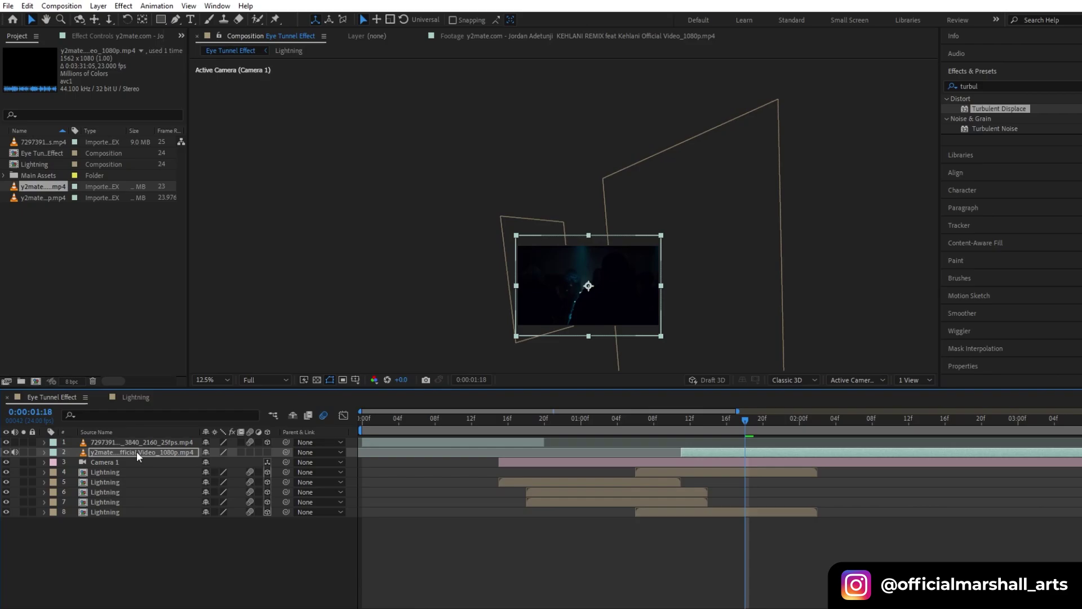
left_click_drag(136, 451, 150, 513)
key("space")
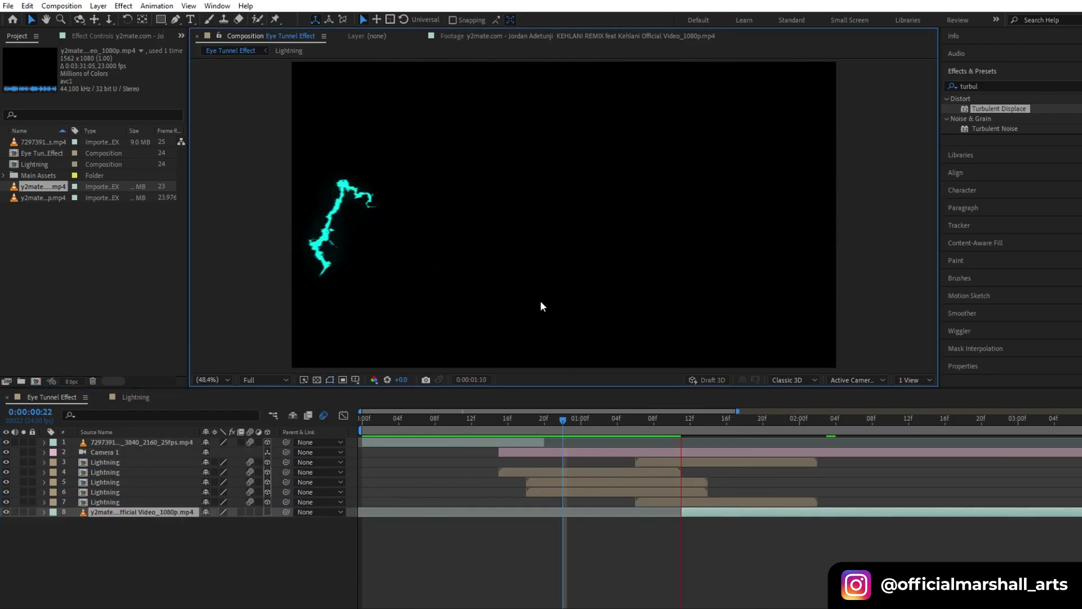
Add a new adjustment layer and move it up under Camera 1.
left_click_drag(562, 424, 550, 427)
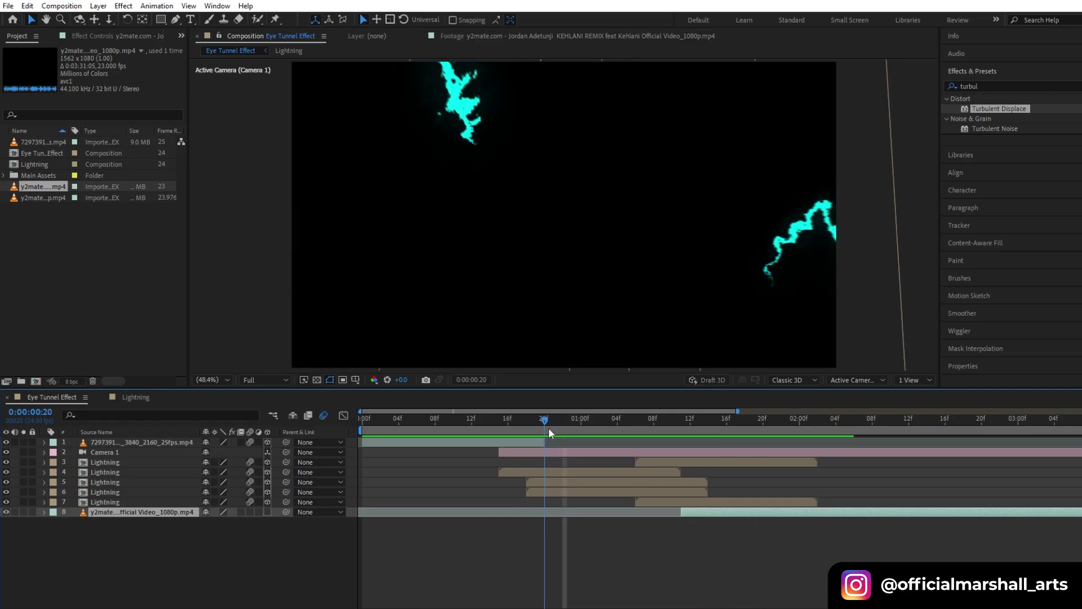
right_click(275, 470)
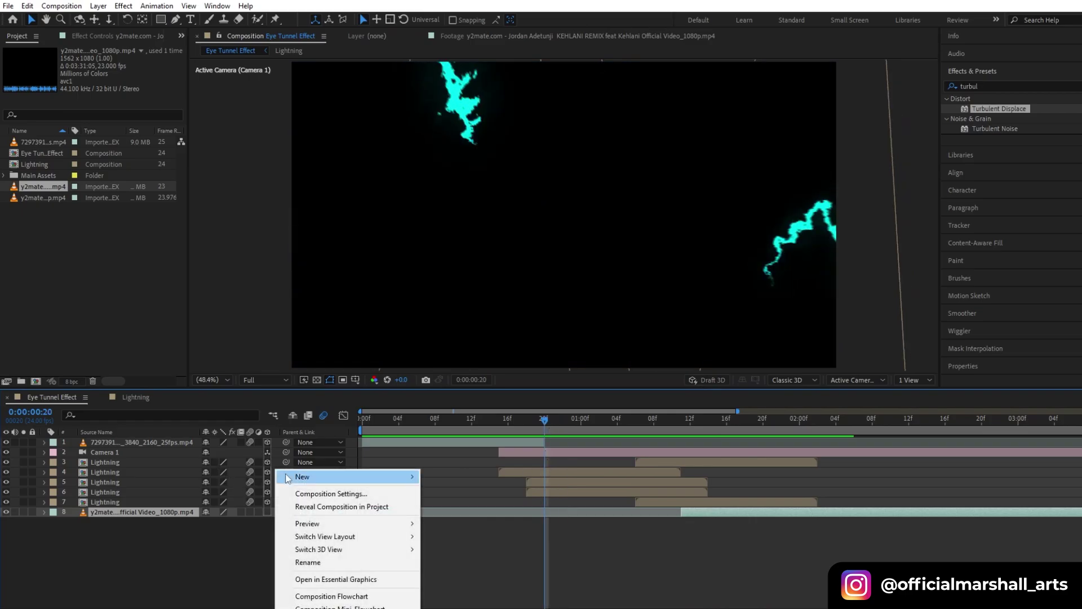
mouse_move(360, 477)
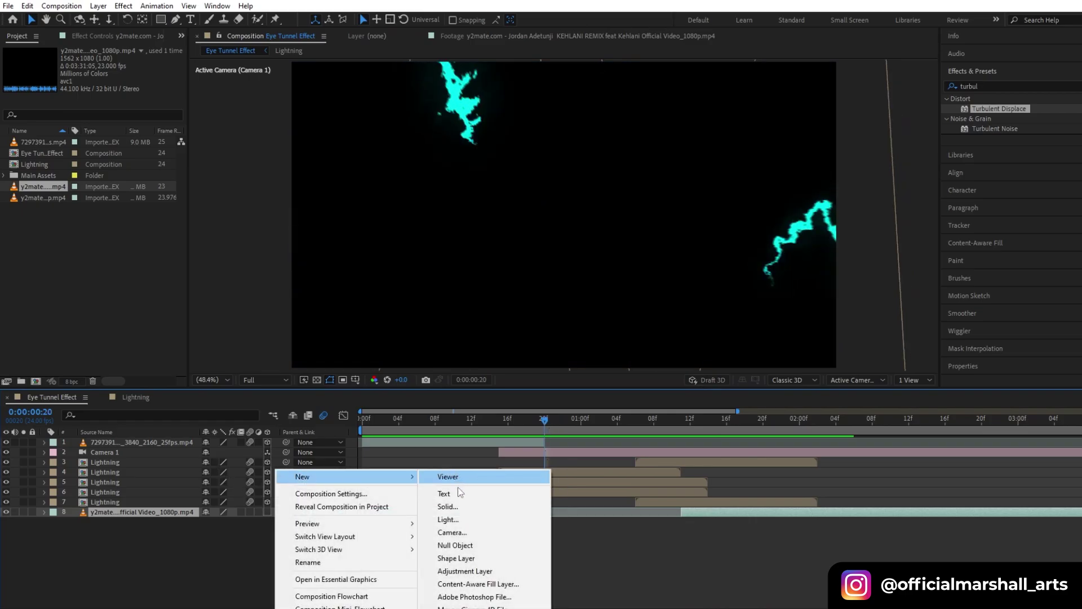
left_click(465, 571)
left_click_drag(196, 509, 183, 459)
Trim the adjustment layer to run only from frame 15 to 2:16.
left_click_drag(527, 419, 500, 420)
key("ctrl+shift+d")
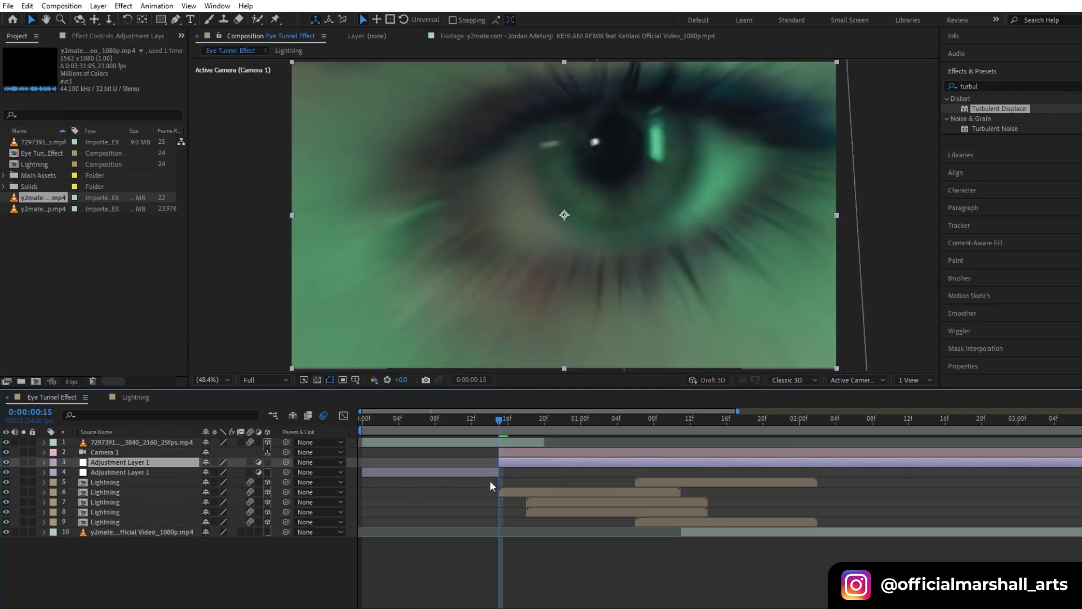
left_click(489, 473)
key("Delete")
left_click_drag(733, 421, 945, 420)
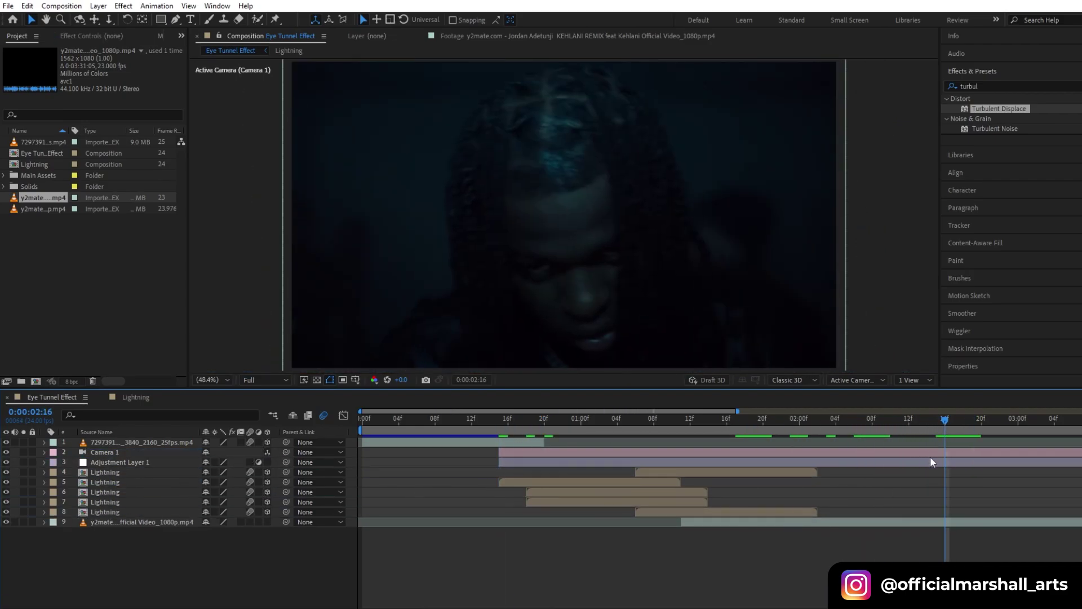
left_click(934, 462)
key("ctrl+shift+d")
key("Delete")
left_click(678, 425)
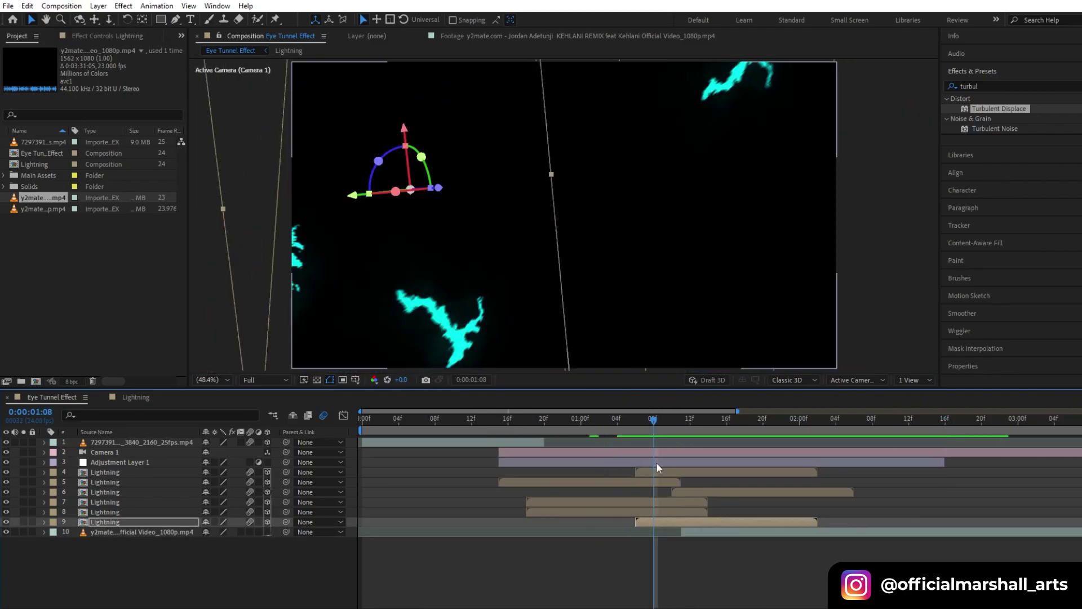
Apply CC Lens to Adjustment Layer 1 and raise its Size to 144.
left_click(656, 462)
left_click(1077, 86)
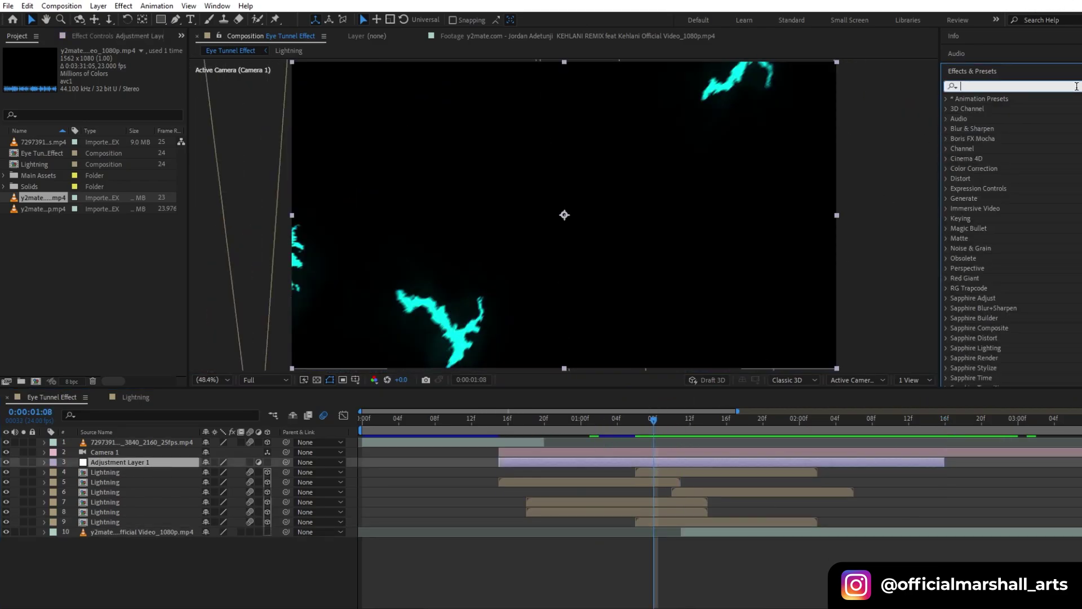
type("lens")
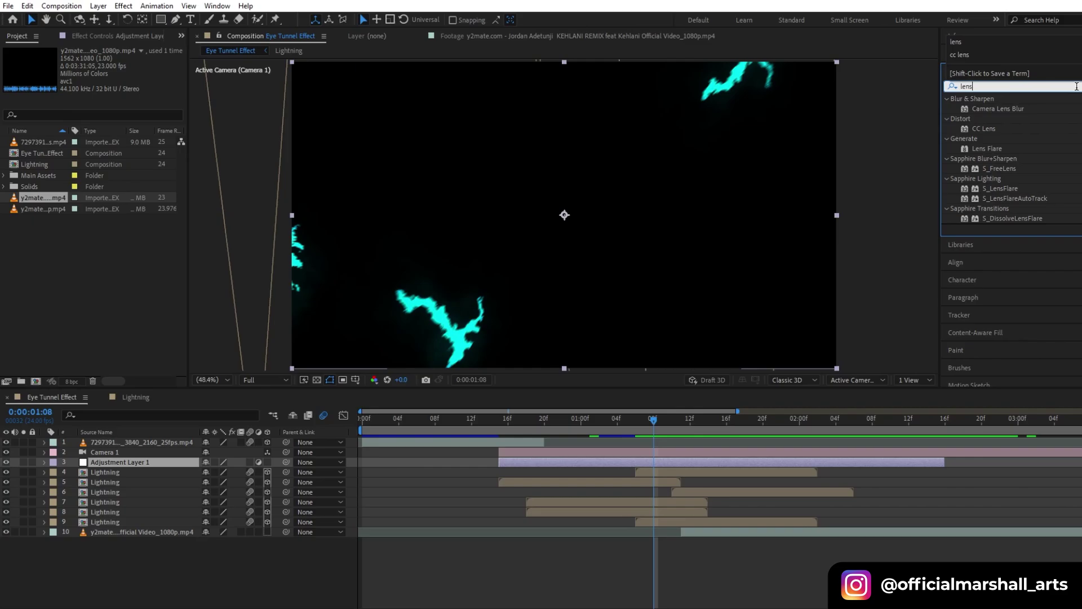
left_click_drag(982, 128, 649, 462)
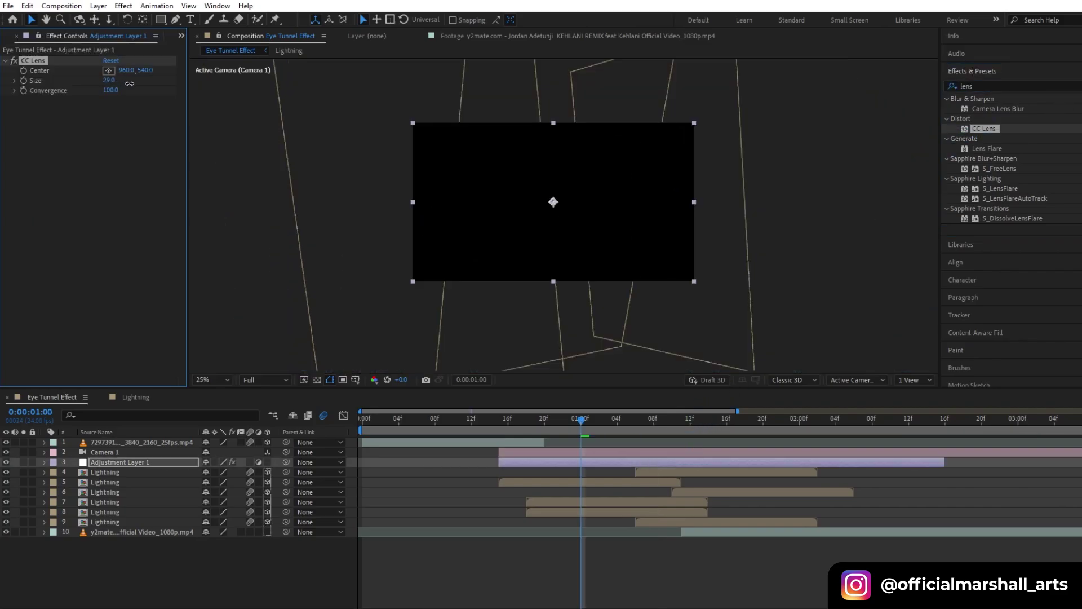
left_click_drag(130, 84, 194, 85)
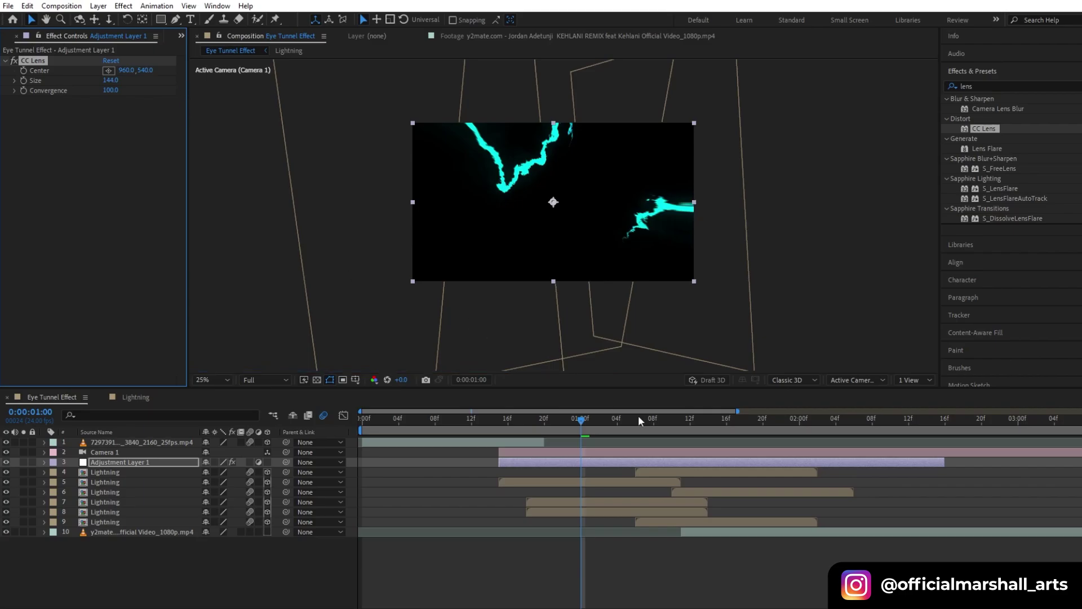
left_click_drag(581, 422, 621, 438)
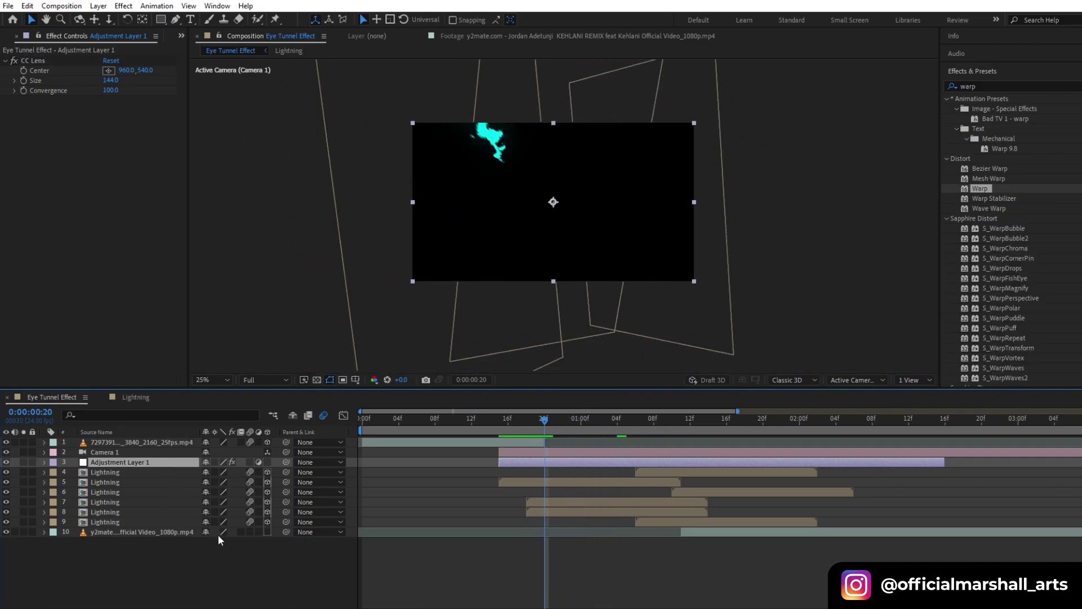
Add Null 1 and parent the video and Lightning layers to it.
right_click(231, 544)
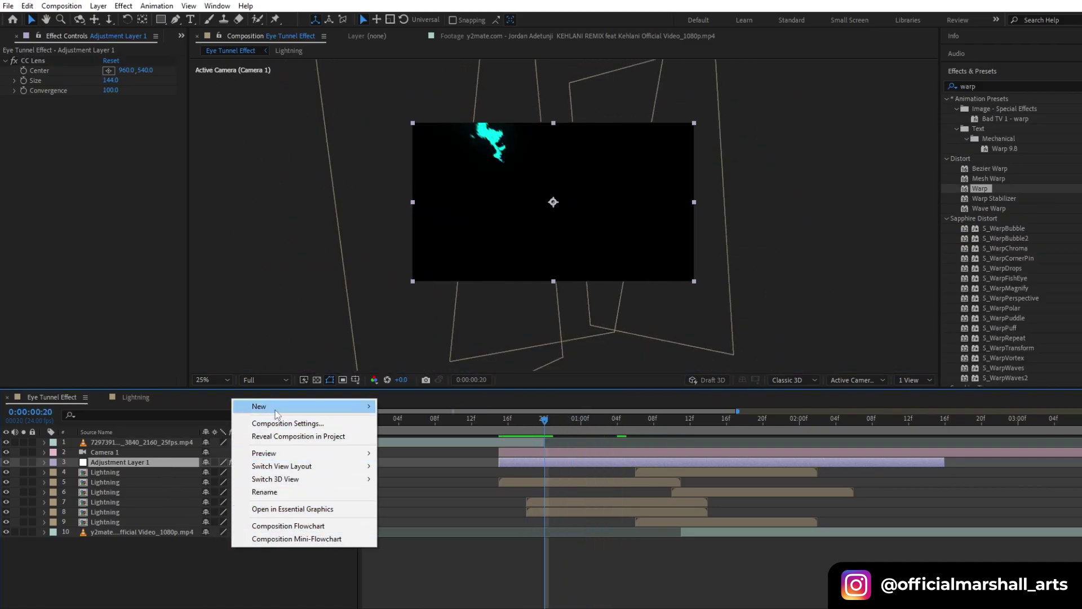
mouse_move(276, 413)
left_click(417, 478)
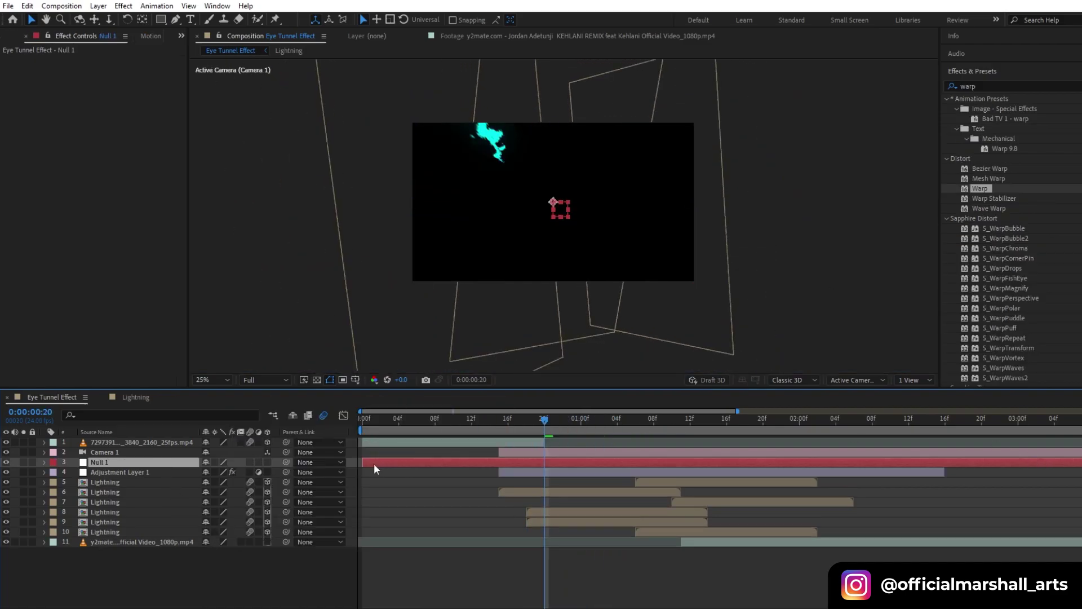
left_click(125, 539)
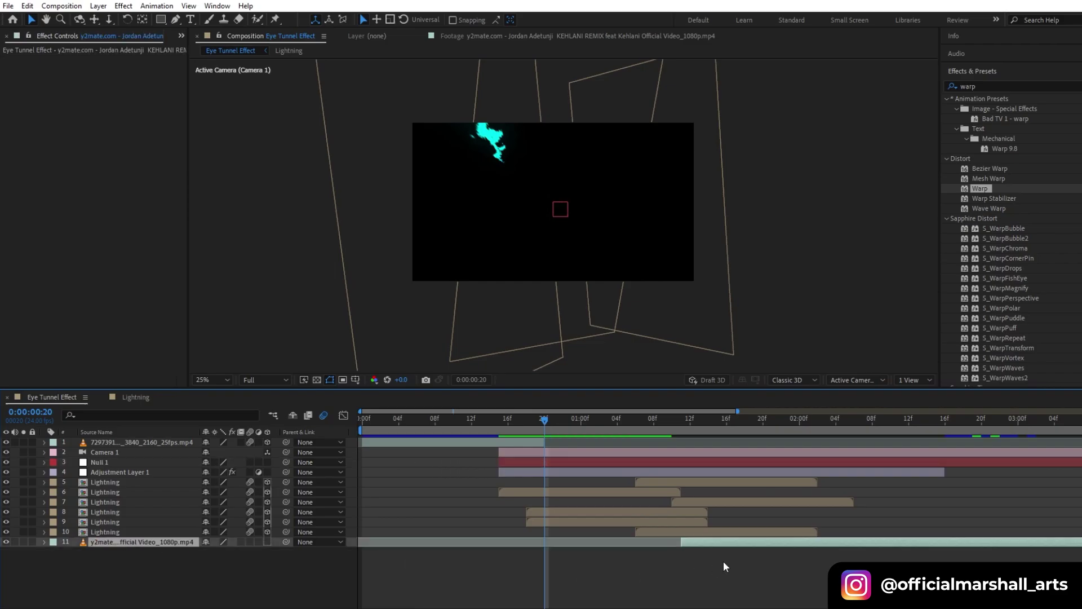
left_click(134, 482, "shift")
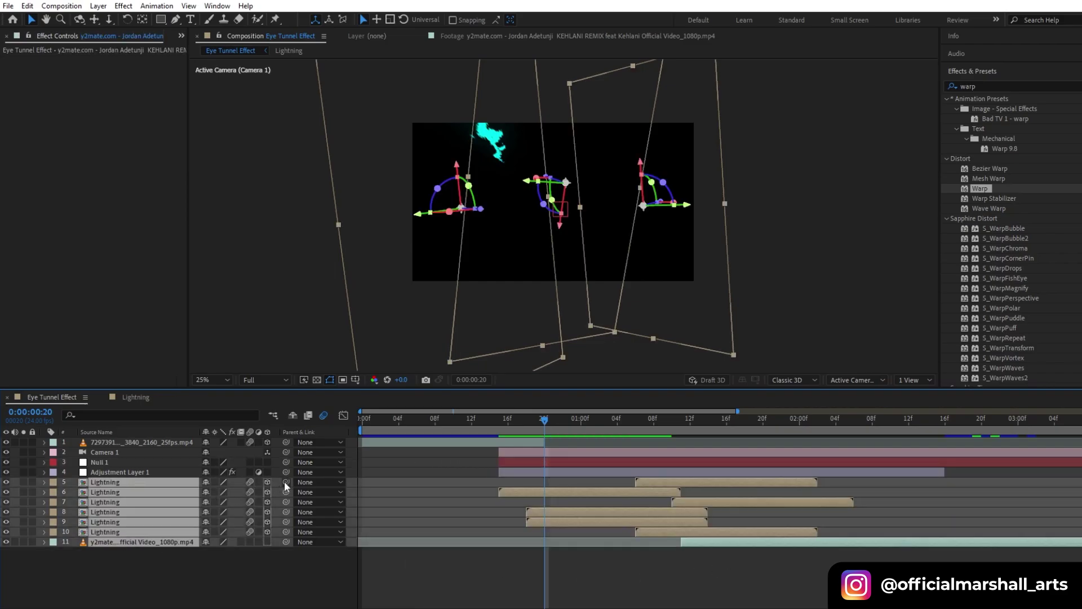
left_click_drag(285, 482, 114, 462)
Keyframe Null 1 Rotation from 0 at 0:20 to one full revolution at 1:23.
left_click(114, 462)
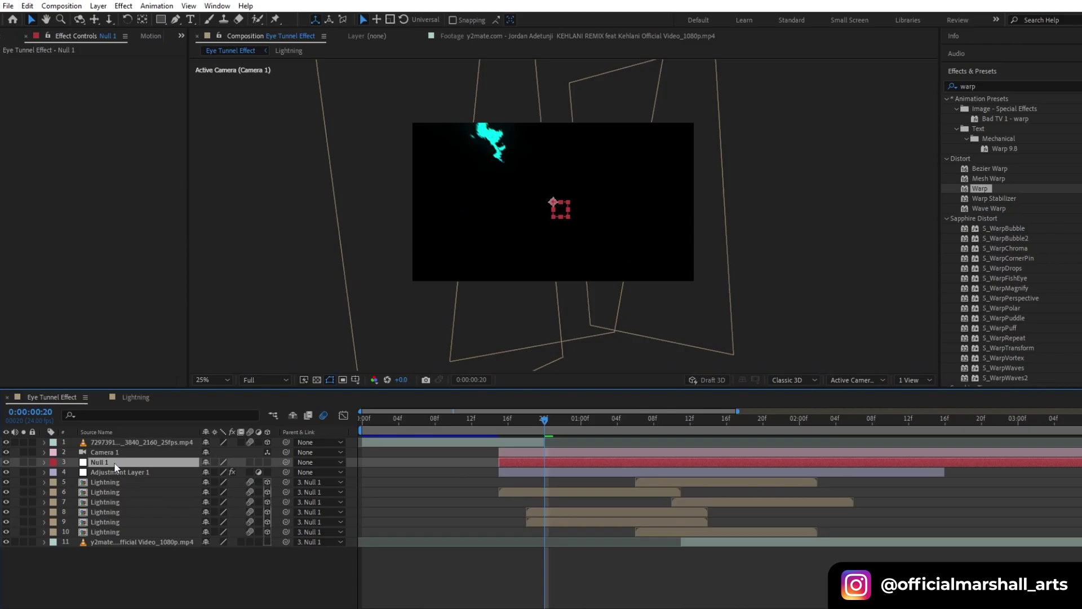
key("r")
left_click(74, 473)
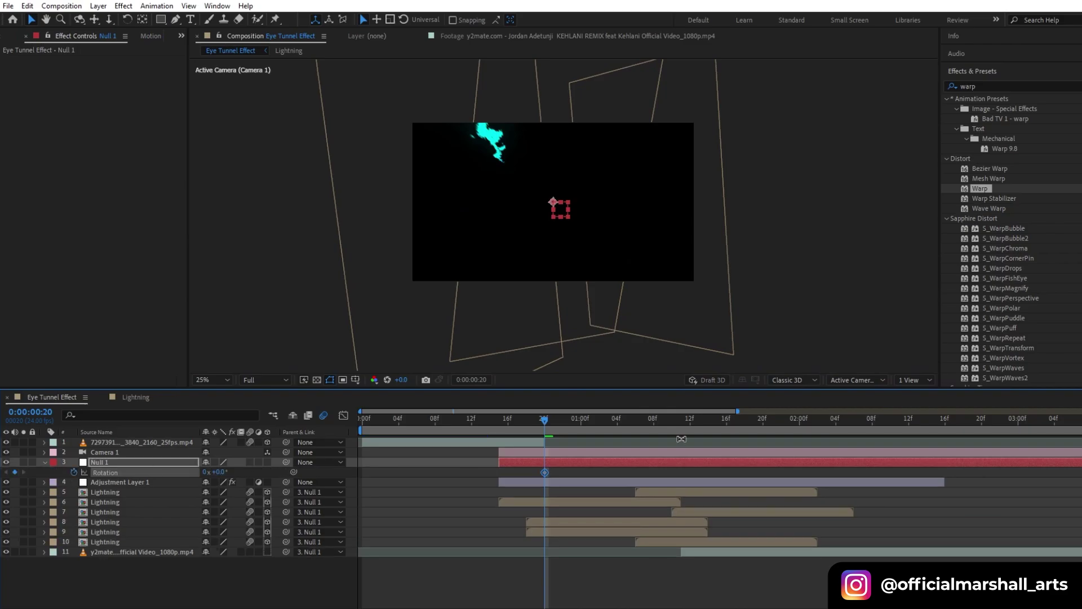
left_click_drag(685, 422, 789, 441)
left_click_drag(220, 472, 212, 475)
left_click(206, 472)
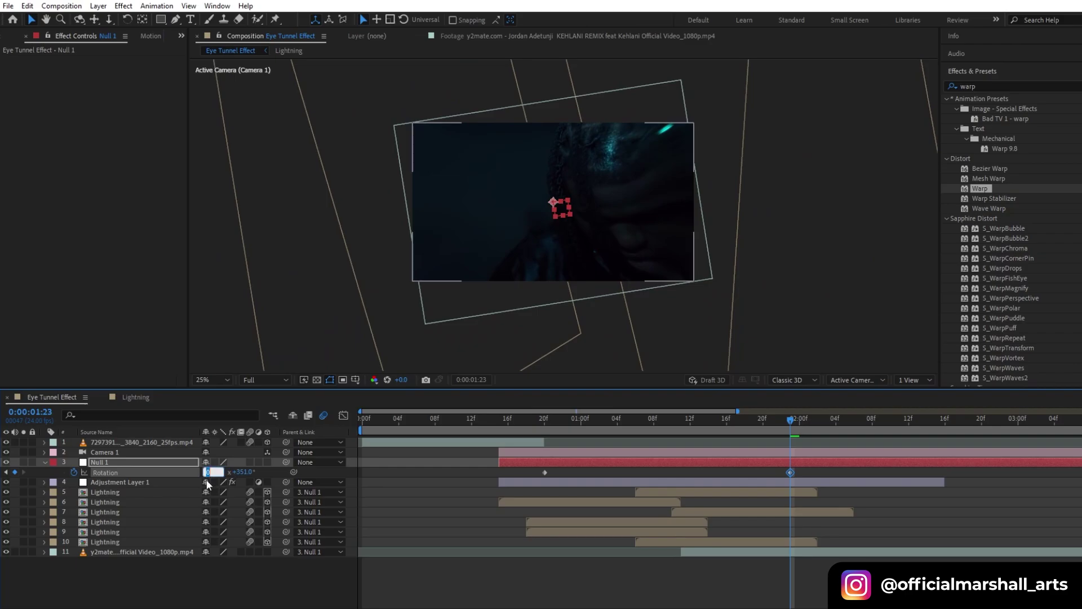
left_click(222, 472)
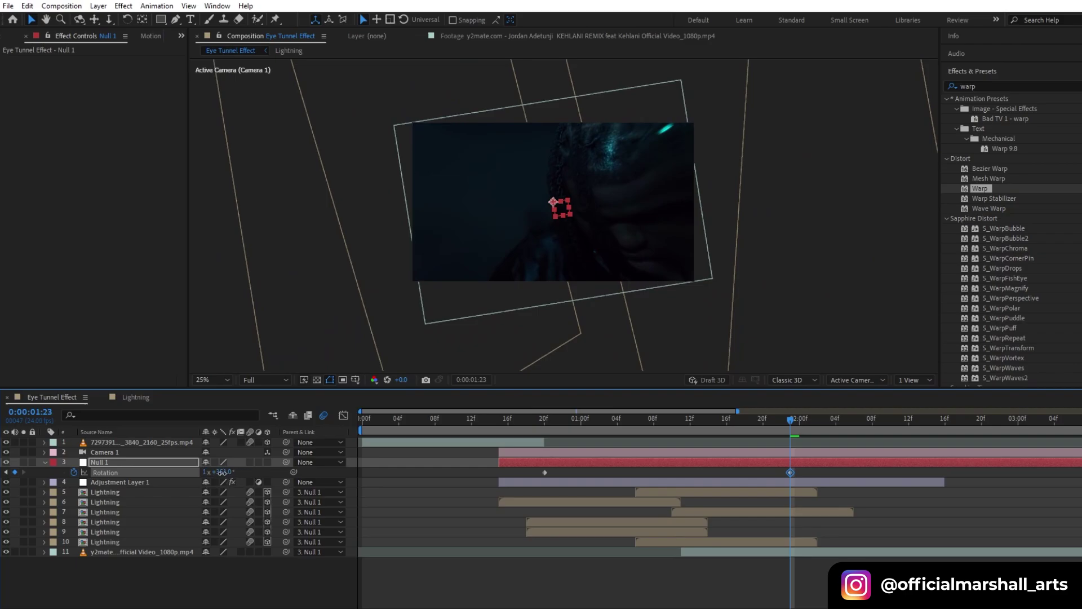
key("Return")
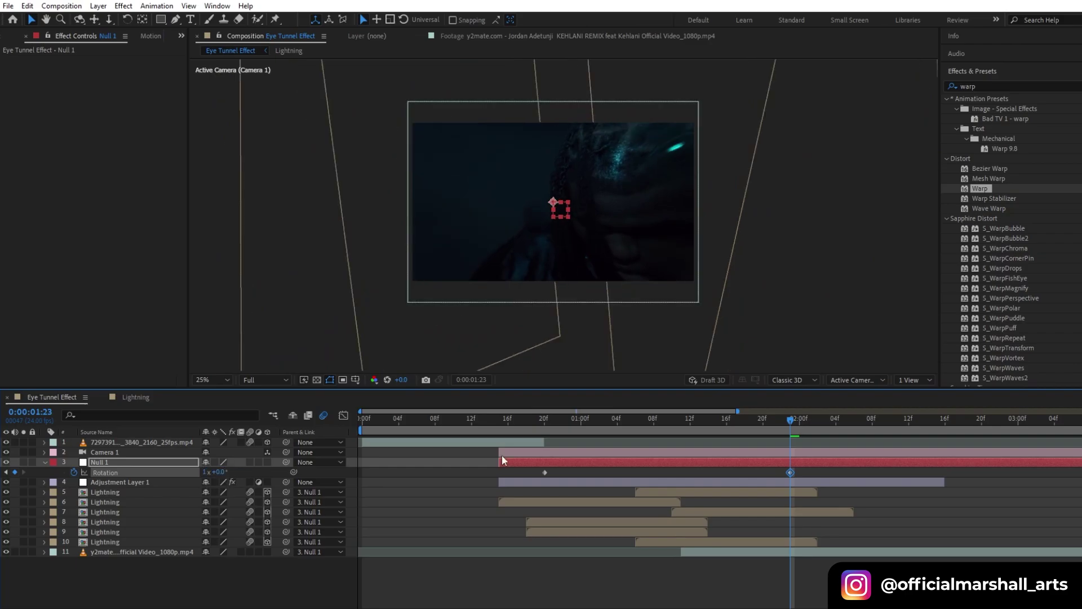
Keyframe Adjustment Layer 1's CC Lens Convergence from 100 at 1:19 to 0 at 2:02, then preview from the start.
left_click(123, 483)
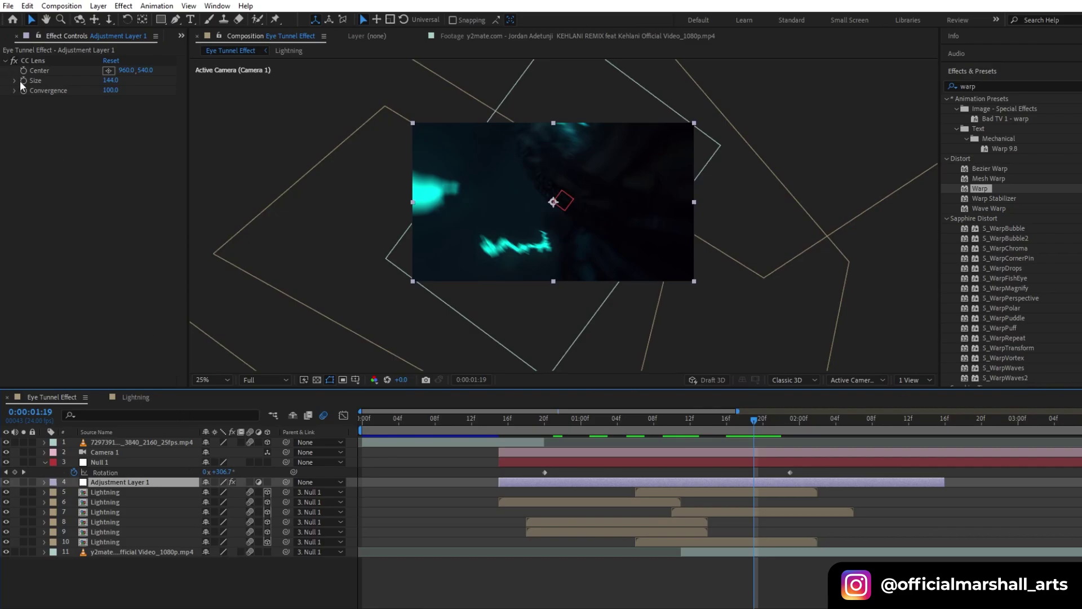
left_click(24, 87)
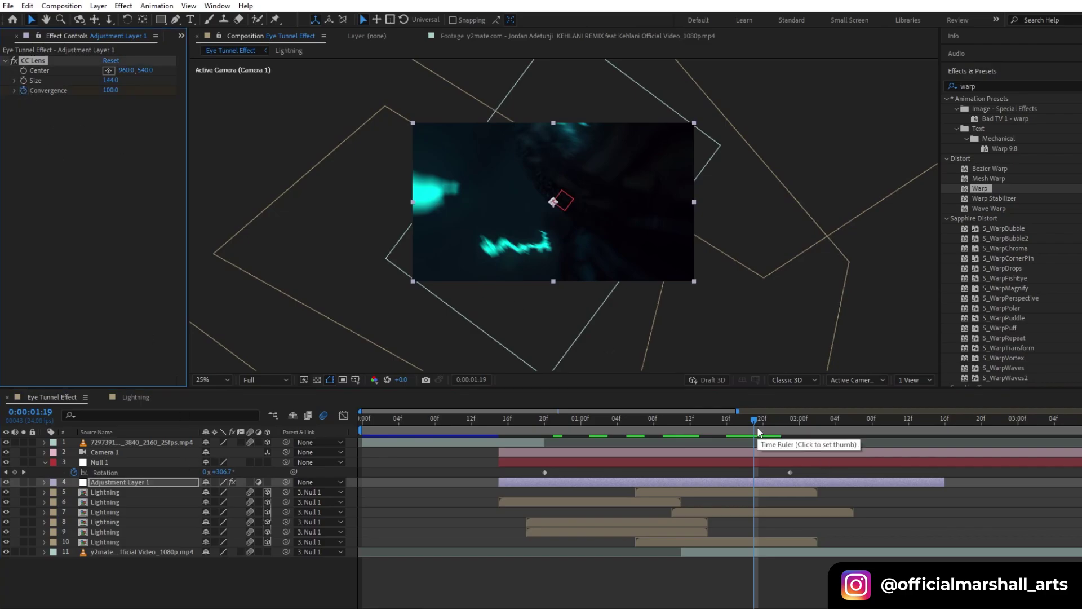
key("u")
left_click_drag(756, 428, 818, 438)
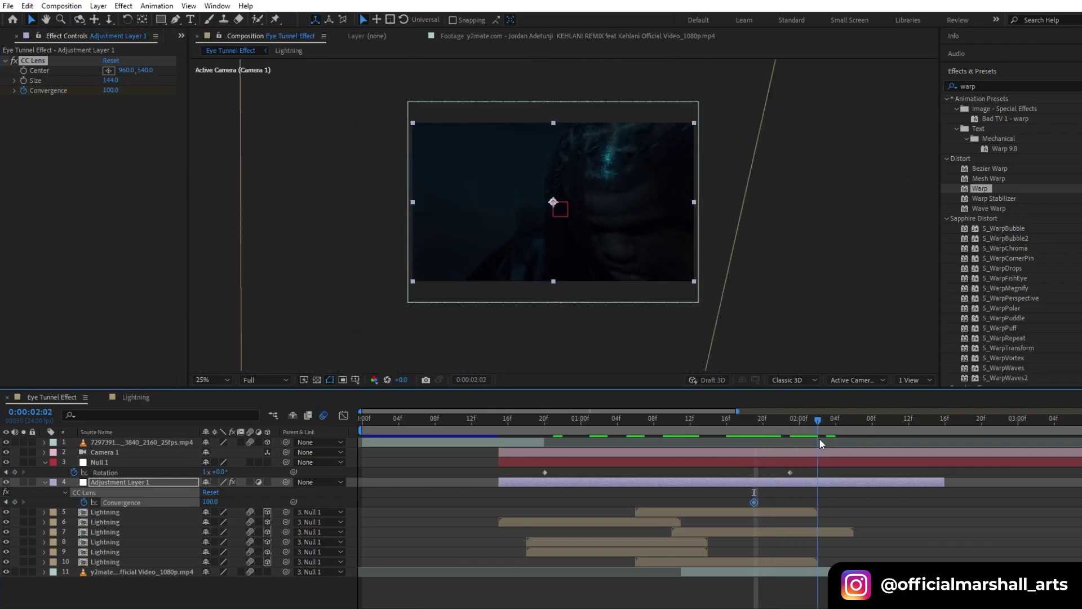
left_click(112, 91)
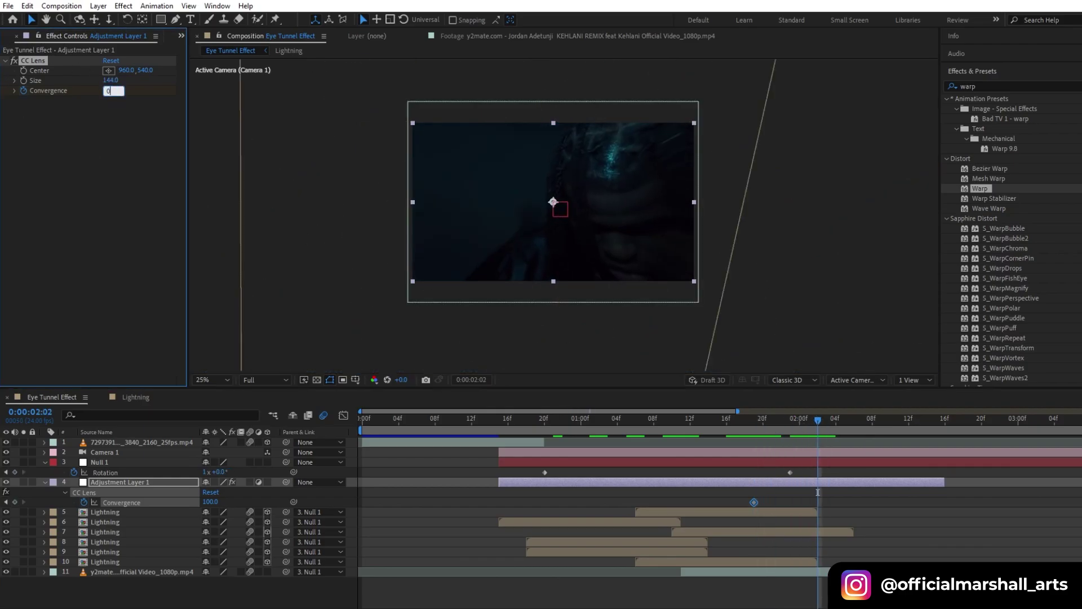
key("Return")
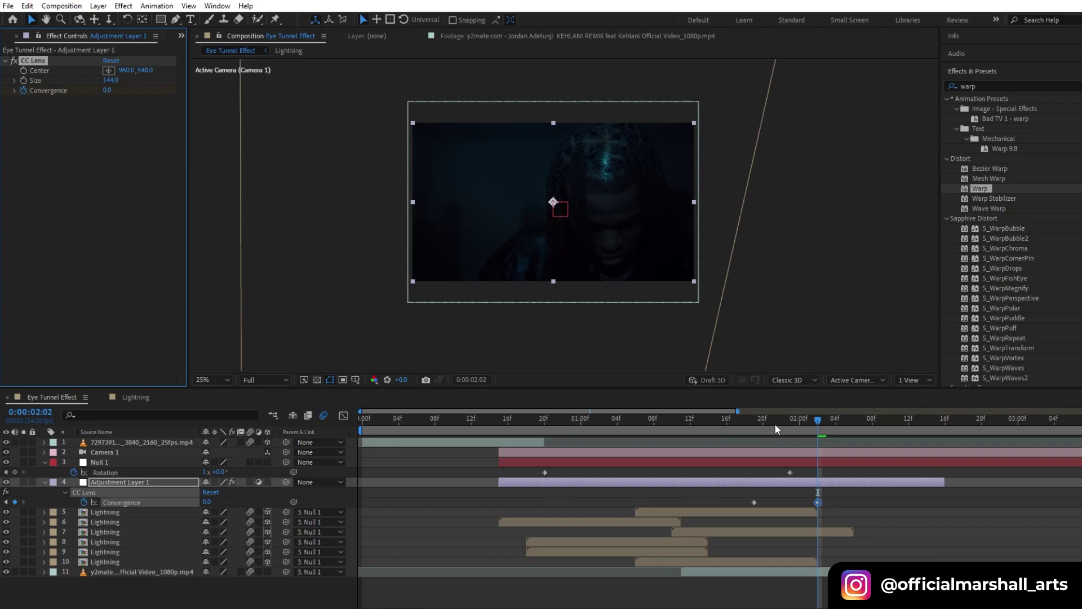
left_click_drag(775, 424, 244, 481)
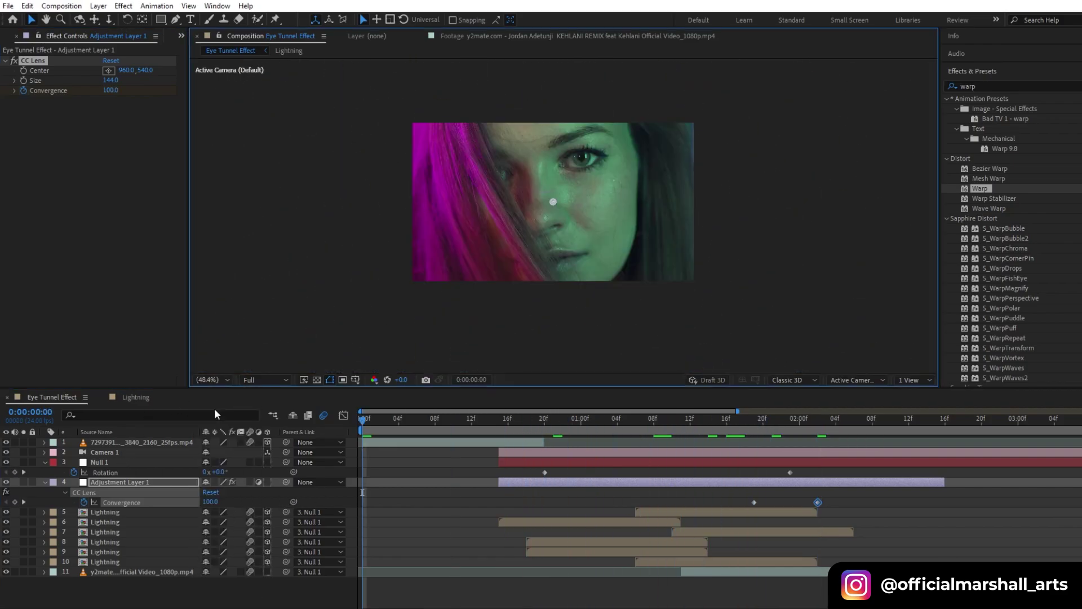
Collapse the expanded layers, deselect all layers, and move to frame 10 with the Pen tool.
left_click(44, 482)
left_click(45, 462)
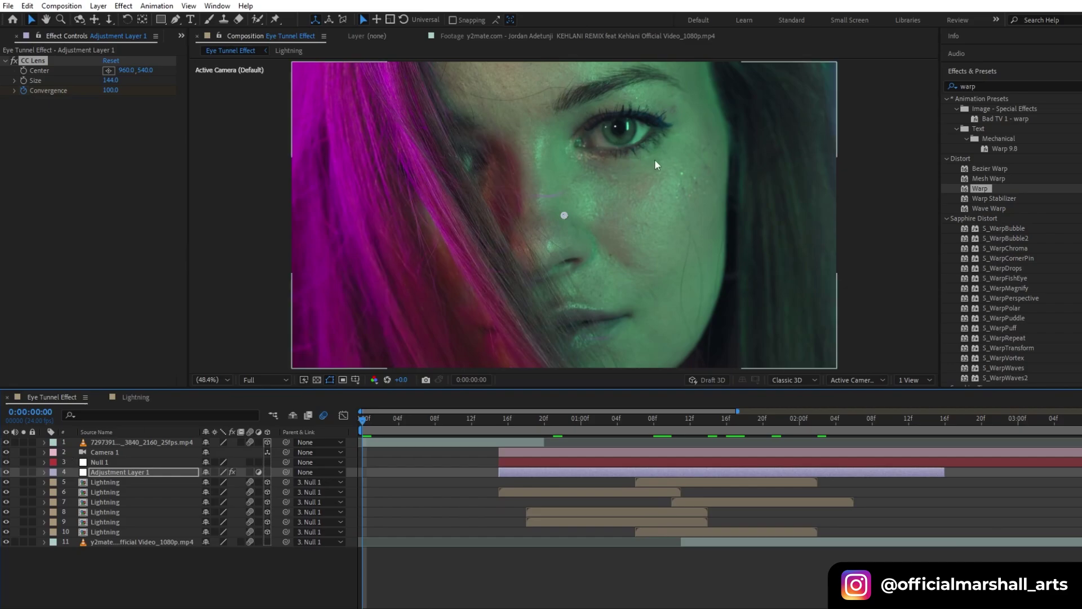
left_click(544, 492)
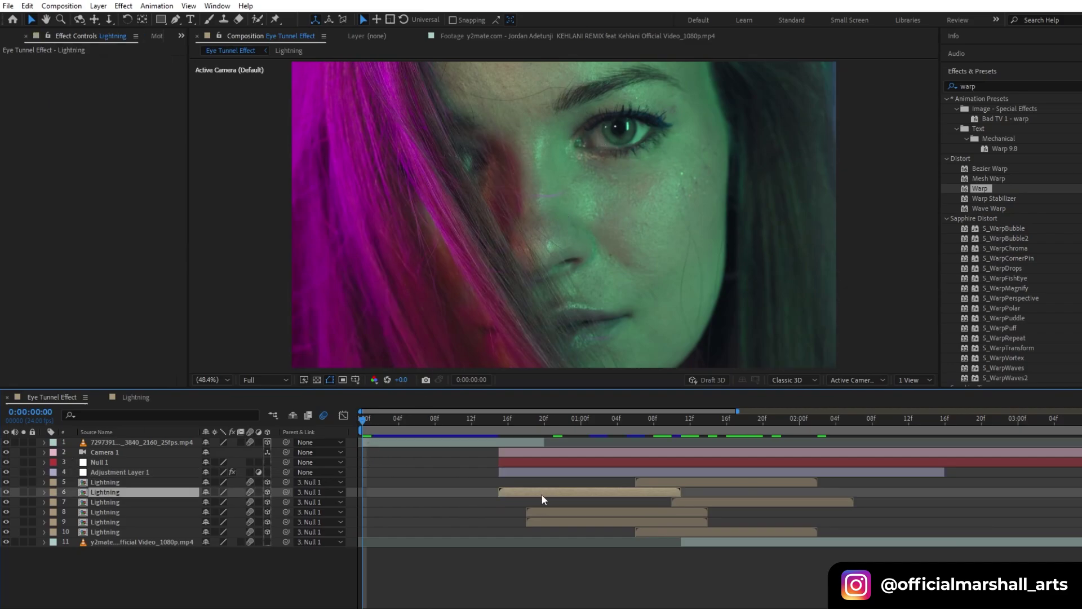
left_click(472, 564)
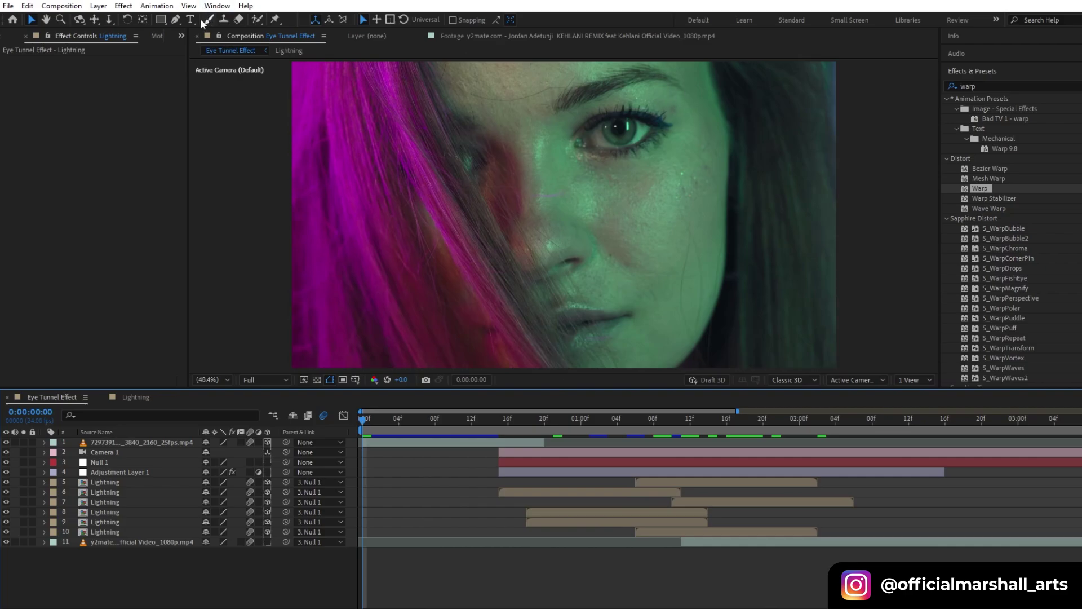
left_click(176, 21)
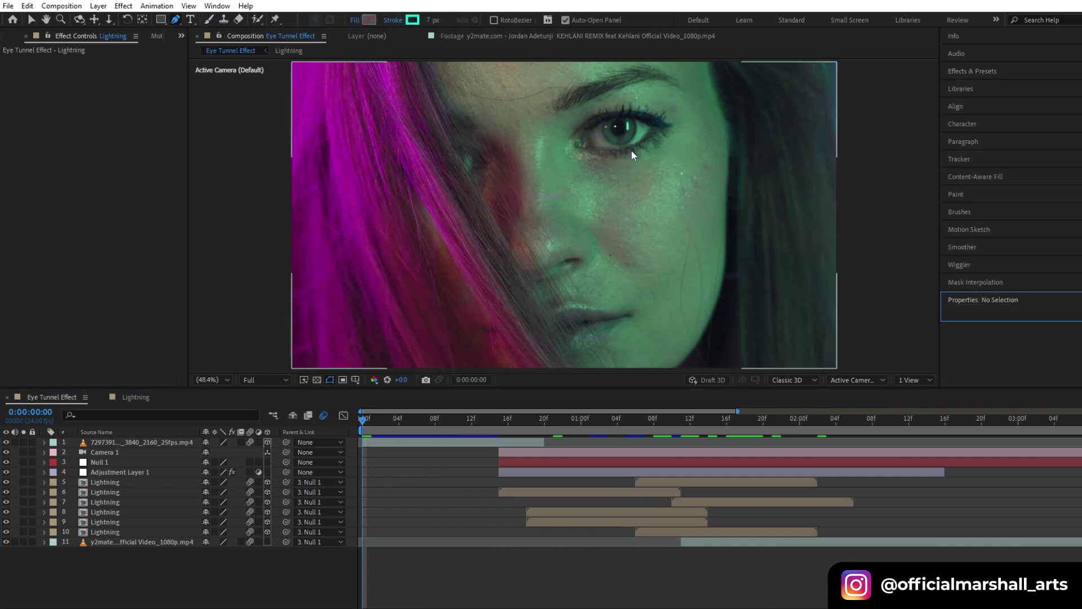
left_click_drag(431, 420, 456, 429)
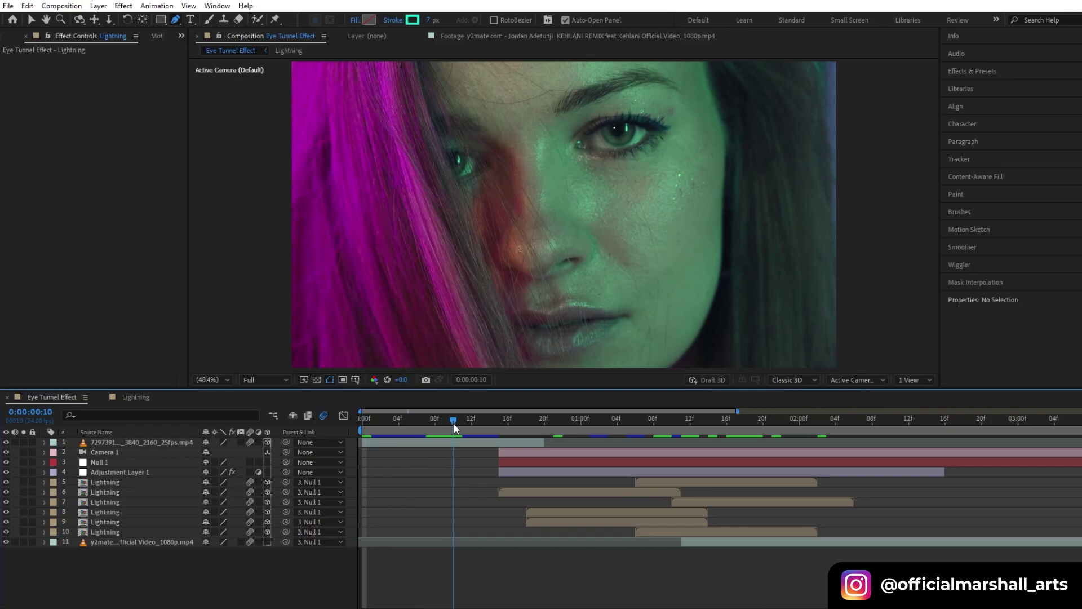
Draw a four-point cyan zigzag over the woman's eye with a 7 px stroke.
left_click(602, 149)
scroll(601, 150, "up", 3)
scroll(606, 109, "up", 2)
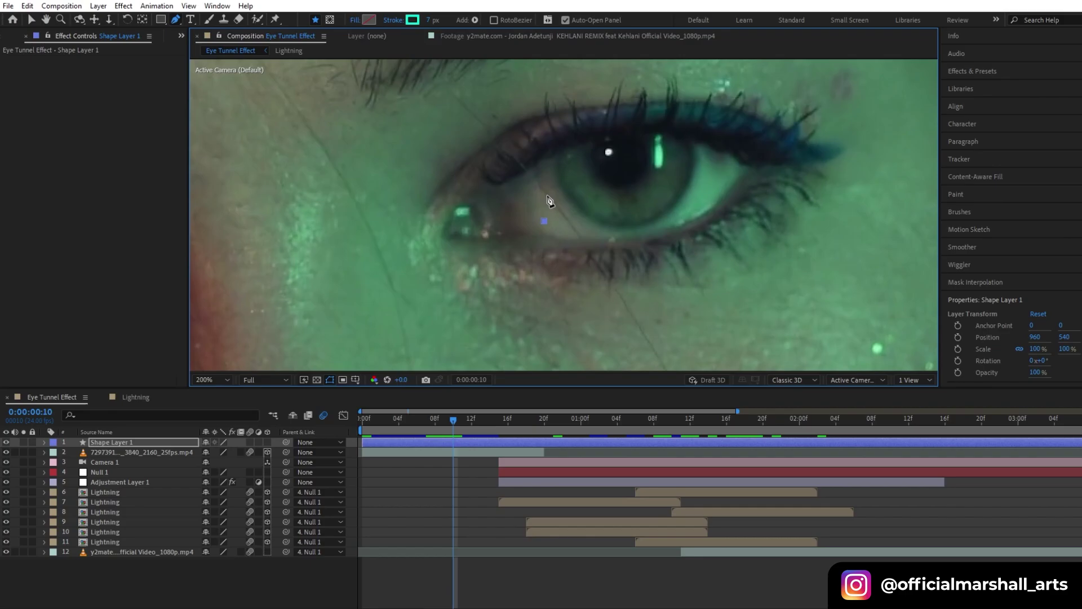
left_click(546, 192)
left_click(580, 185)
left_click(582, 166)
mouse_move(430, 21)
left_mouse_down()
mouse_move(419, 23)
mouse_move(429, 23)
left_mouse_up()
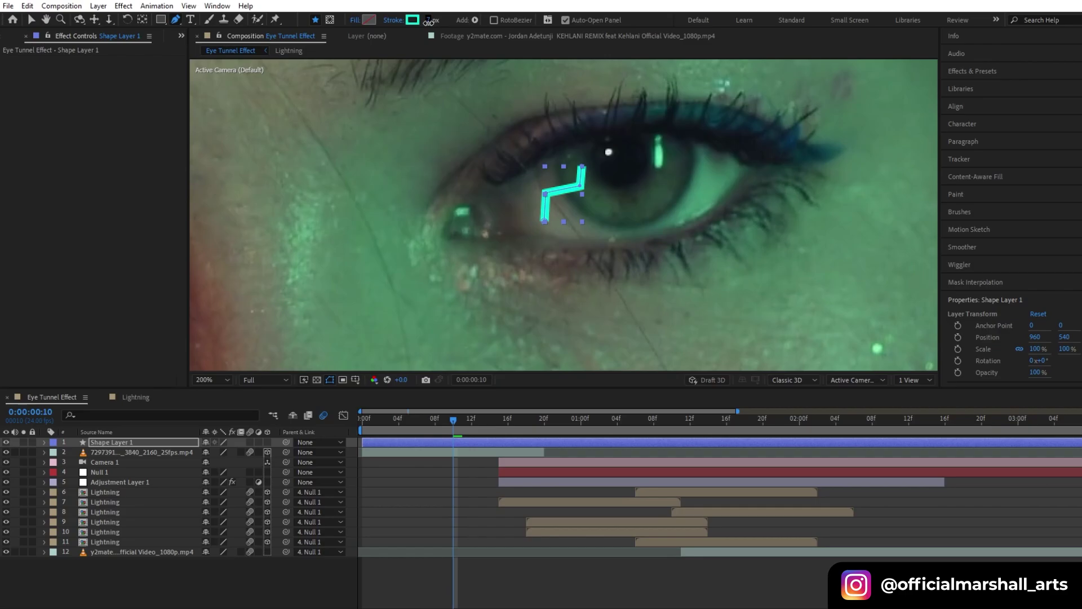
left_click(44, 442)
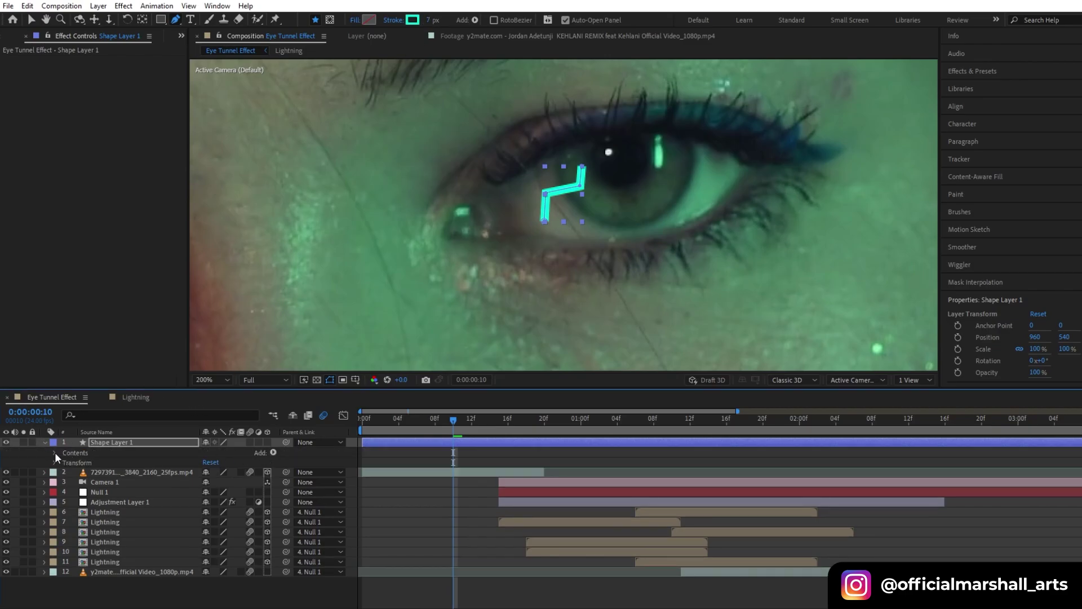
Set Shape Layer 1's Stroke 1 Taper to Start Length 39% and End Length 63%.
left_click(54, 453)
left_click(64, 463)
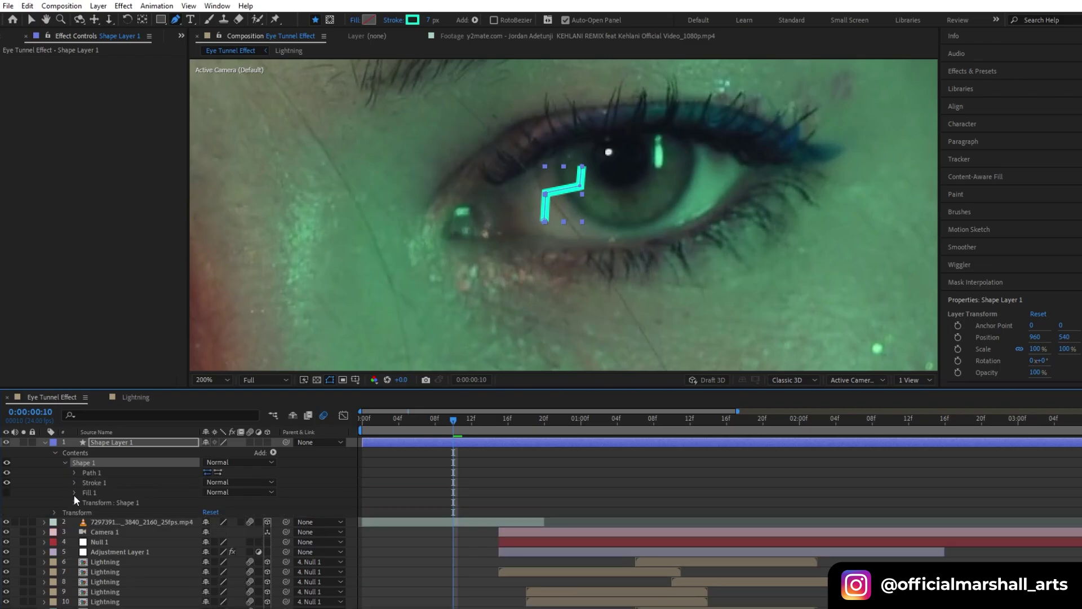
left_click(74, 473)
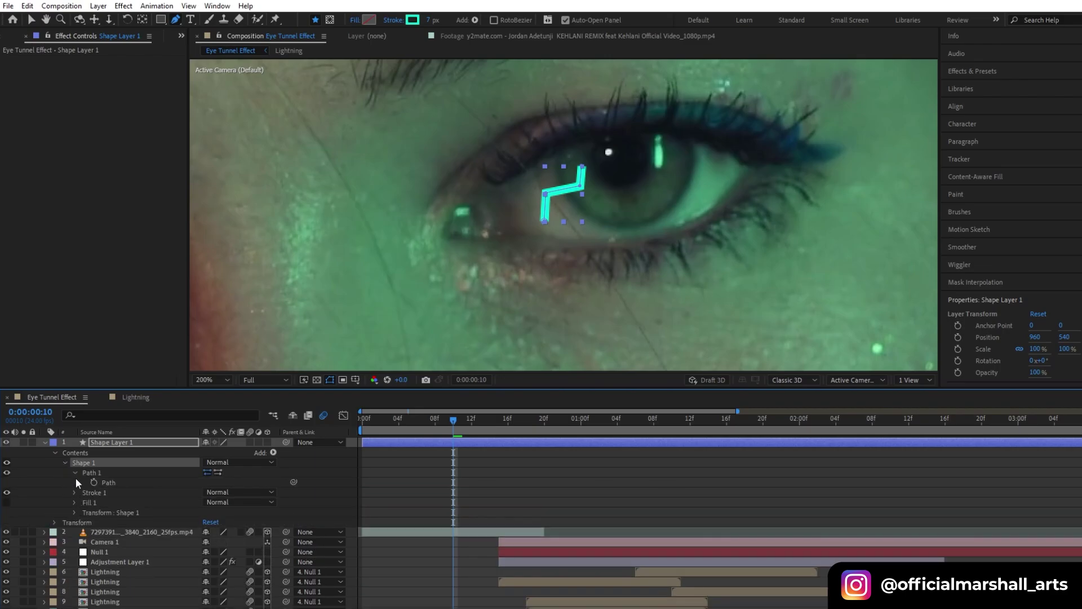
left_click(75, 475)
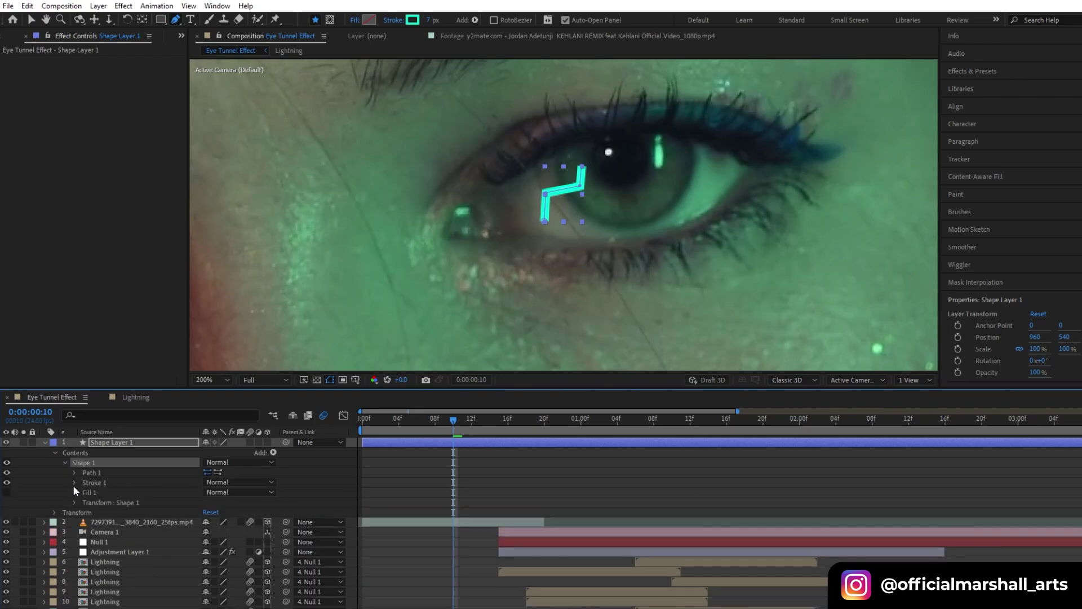
left_click(73, 483)
left_click(84, 572)
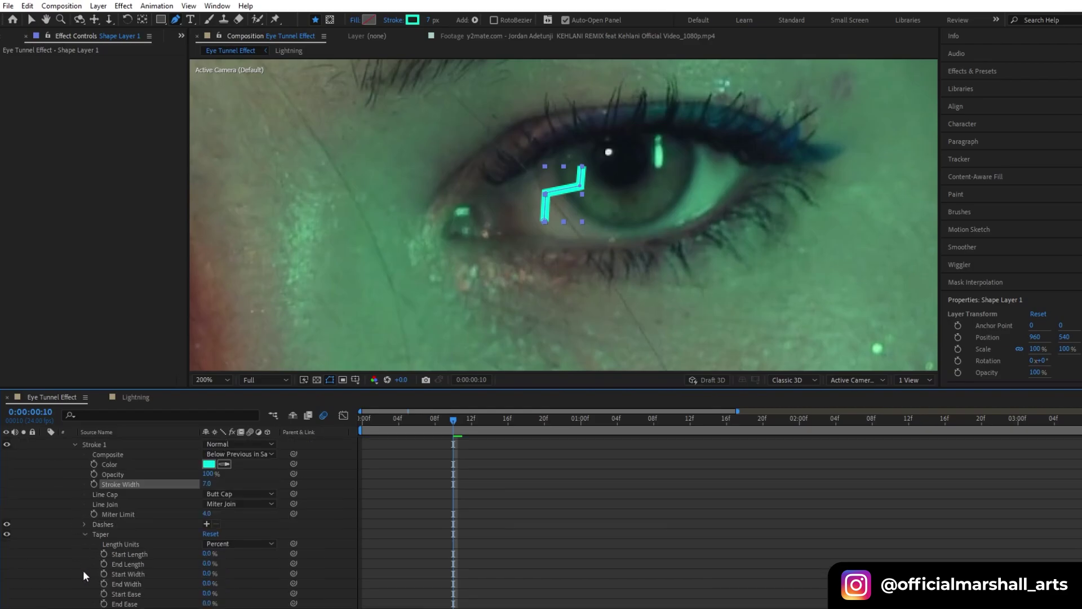
mouse_move(205, 555)
left_mouse_down()
mouse_move(248, 568)
mouse_move(204, 553)
mouse_move(216, 554)
left_mouse_up()
scroll(90, 486, "up", 2)
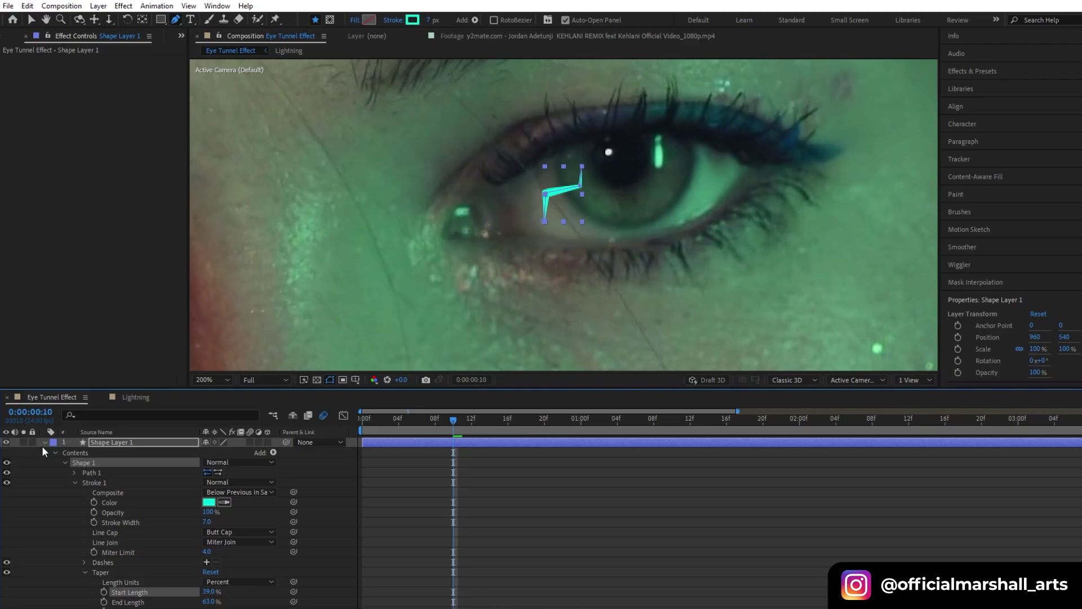
left_click(44, 442)
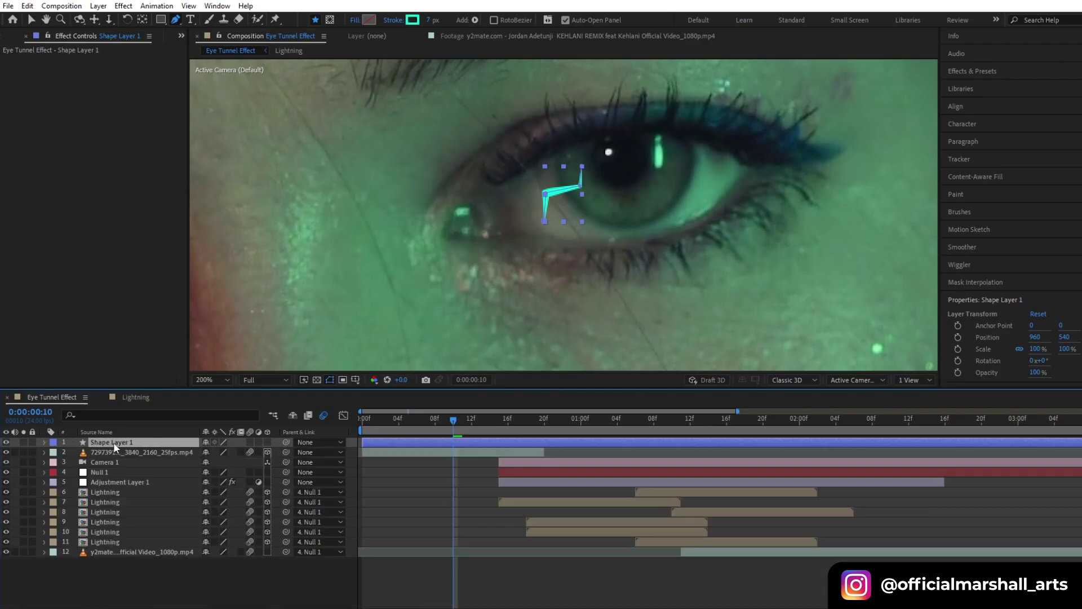
left_click(33, 442)
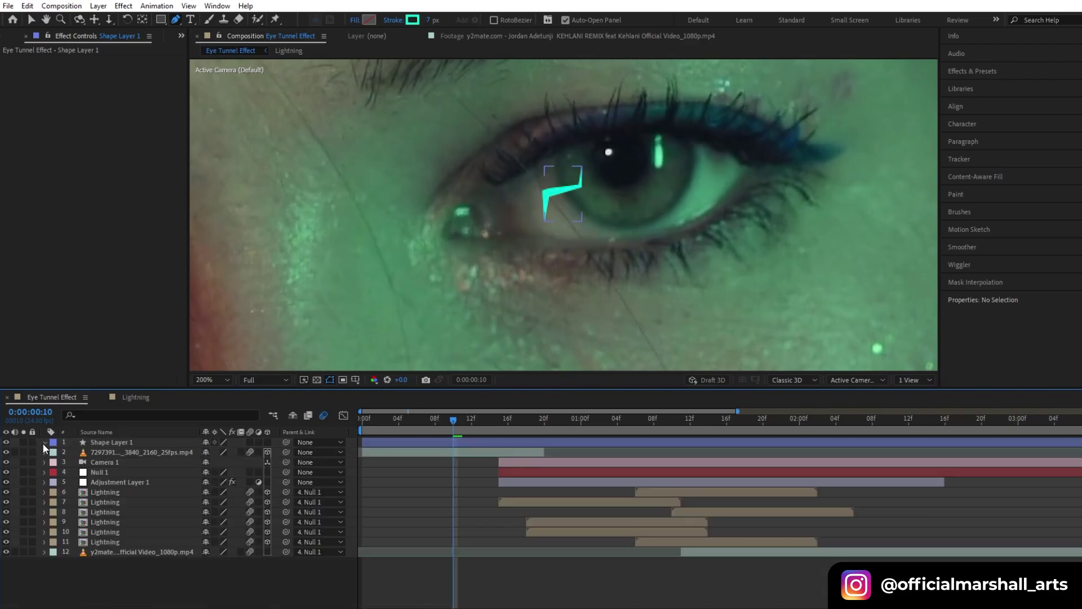
left_click(44, 443)
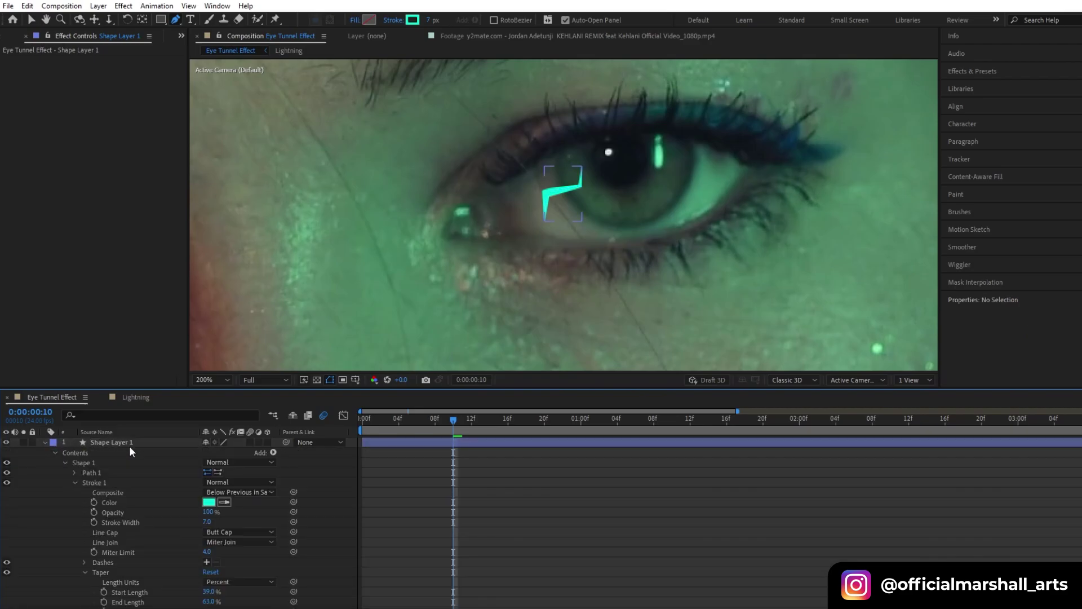
left_click(272, 454)
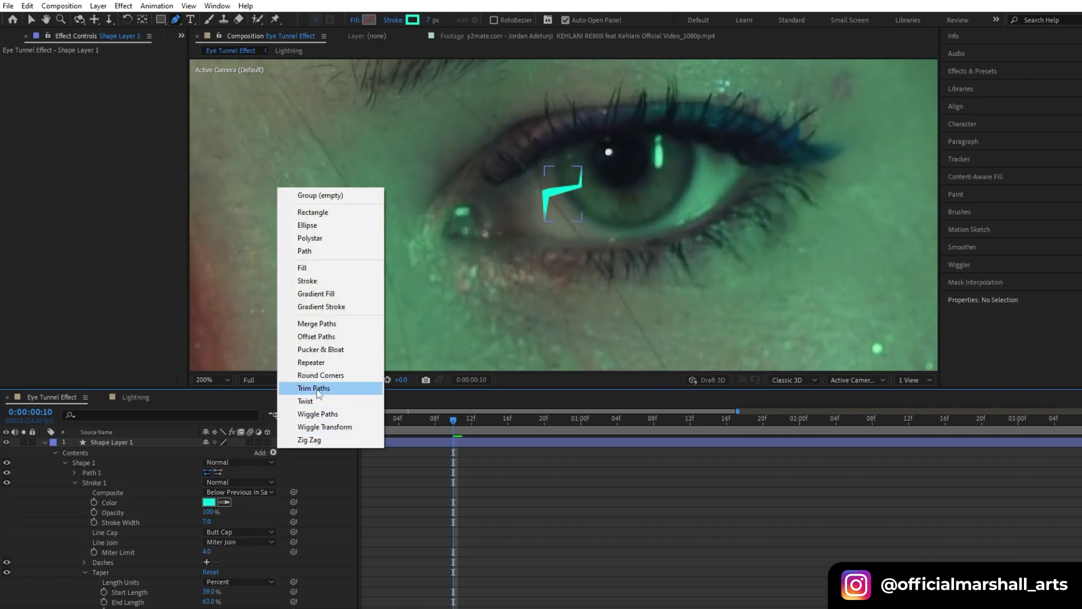
left_click(45, 442)
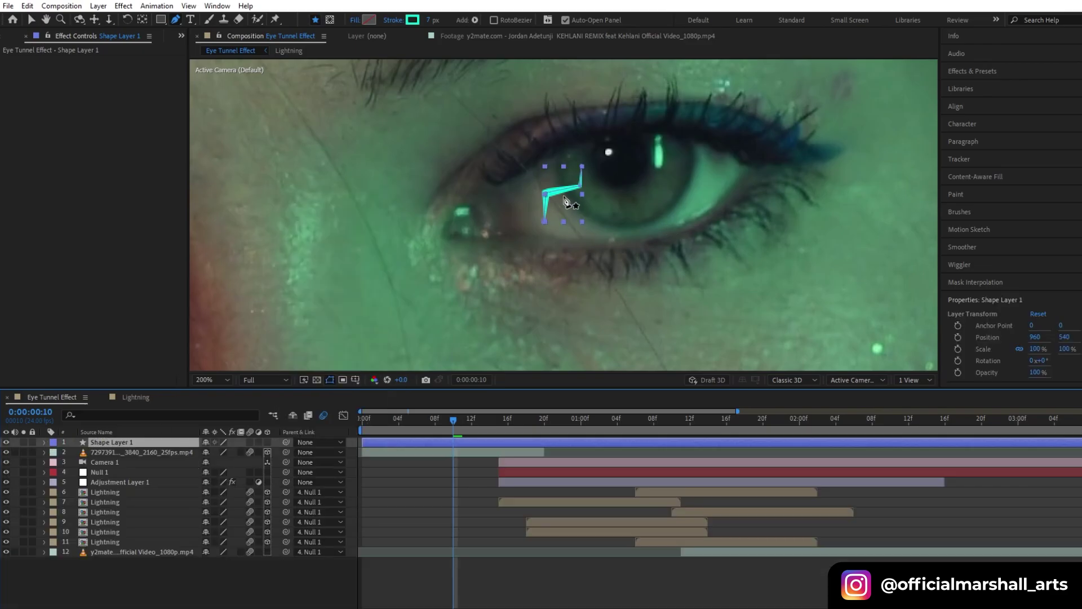
Add Wiggle Paths to Shape Layer 1, thin the stroke to 3 px, and preview it.
left_click(45, 442)
left_click(273, 453)
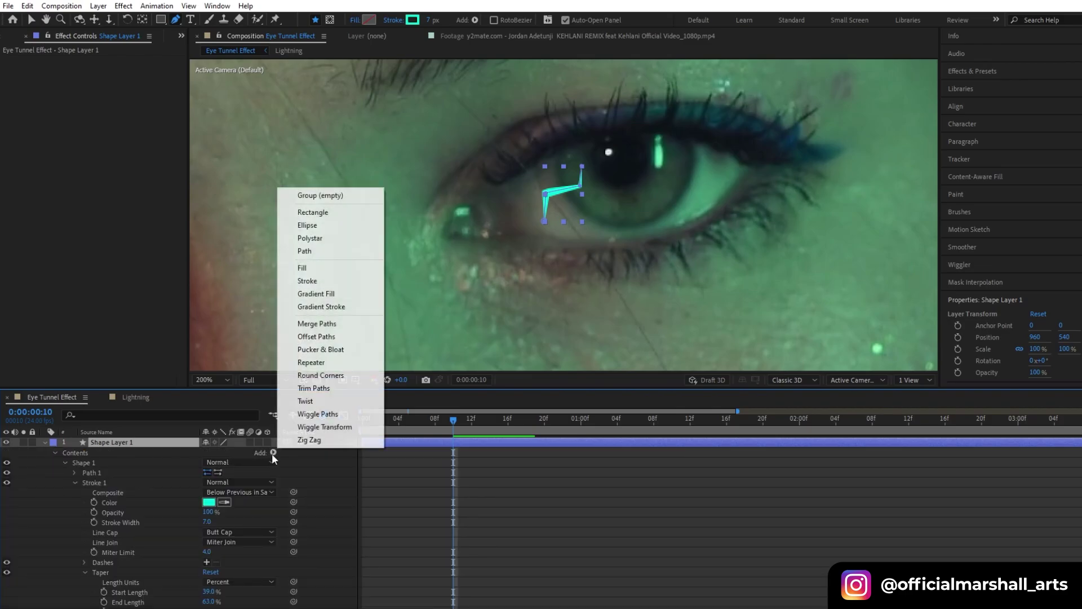
left_click(324, 414)
scroll(76, 561, "down", 5)
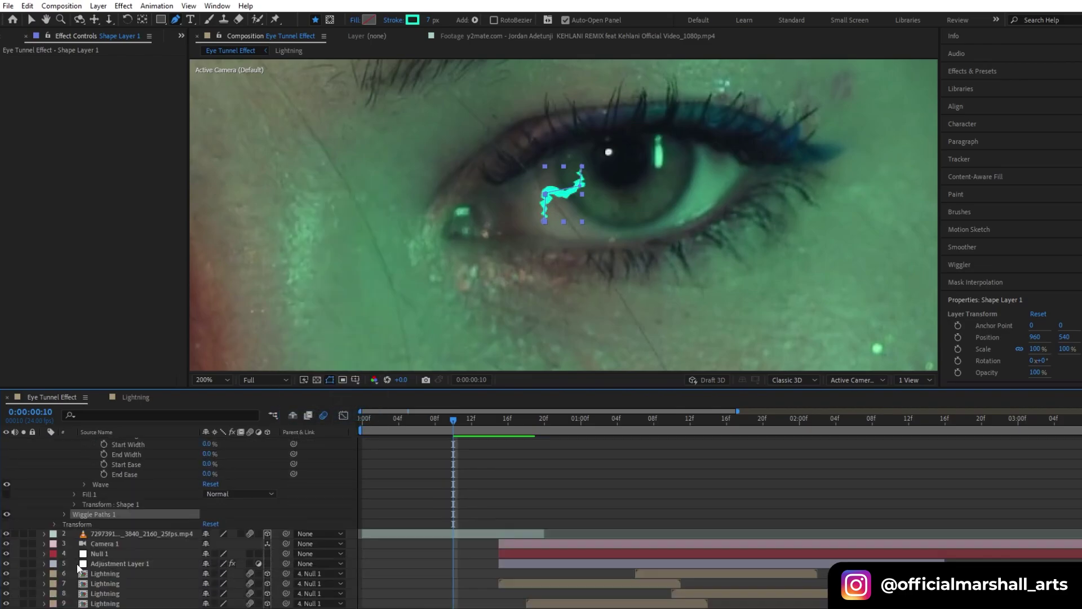
left_click(64, 515)
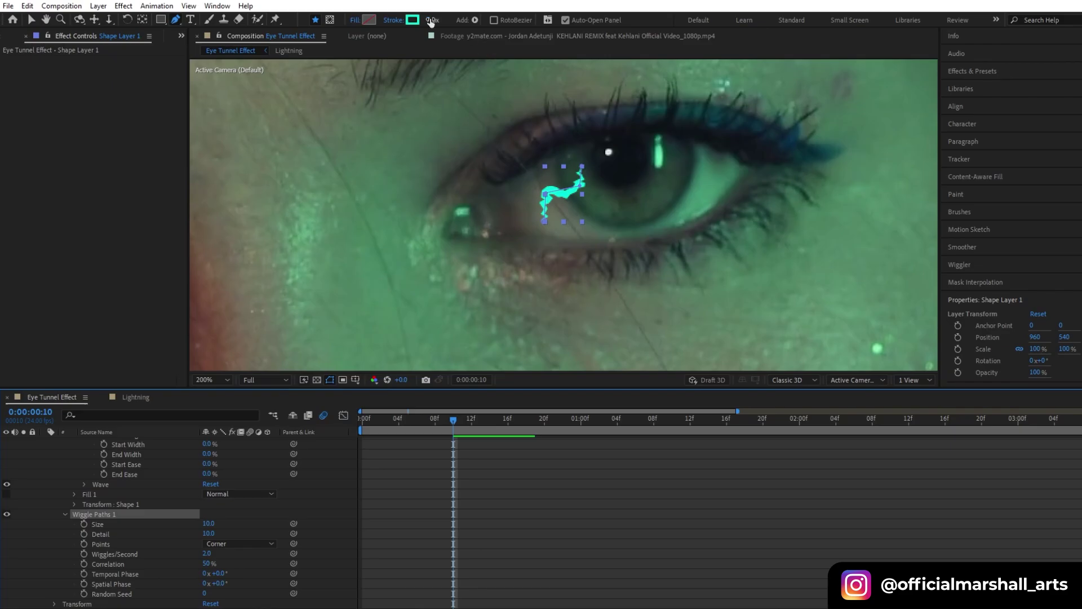
left_click_drag(430, 20, 427, 21)
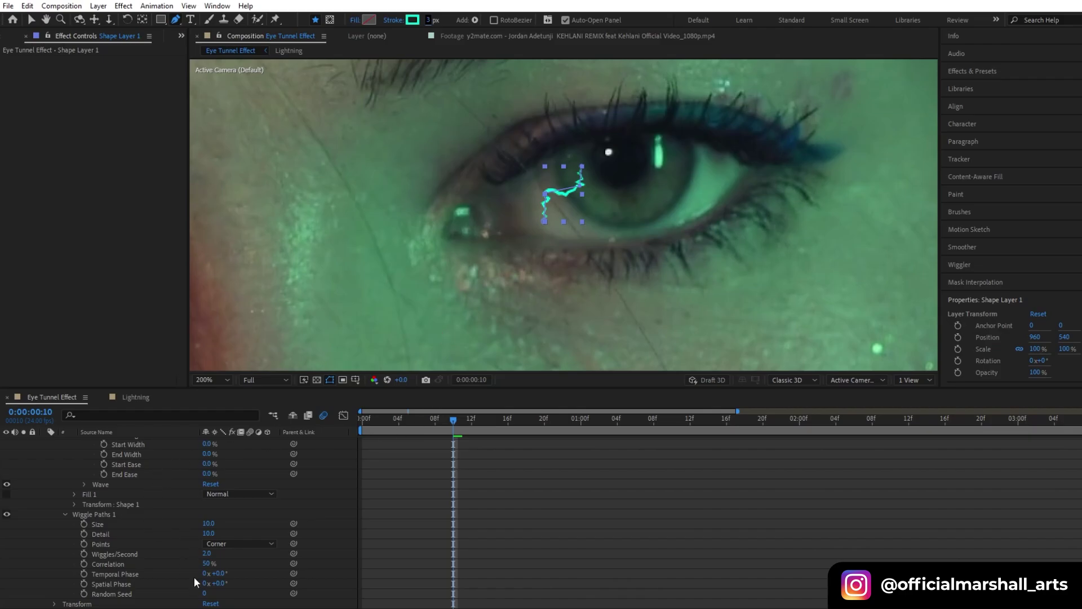
left_click(468, 490)
key("space")
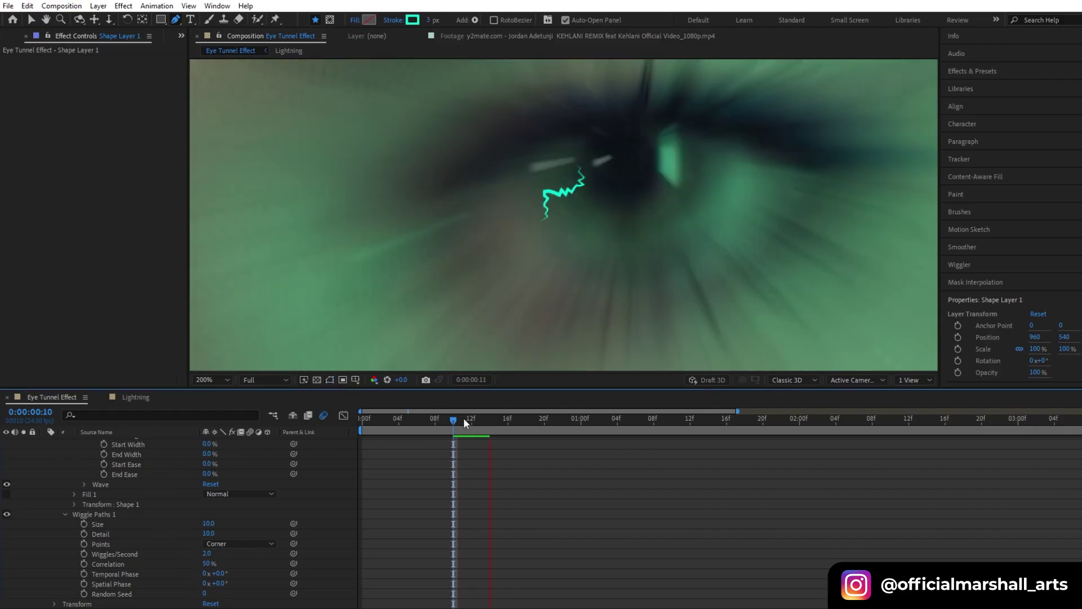
left_click_drag(463, 417, 444, 425)
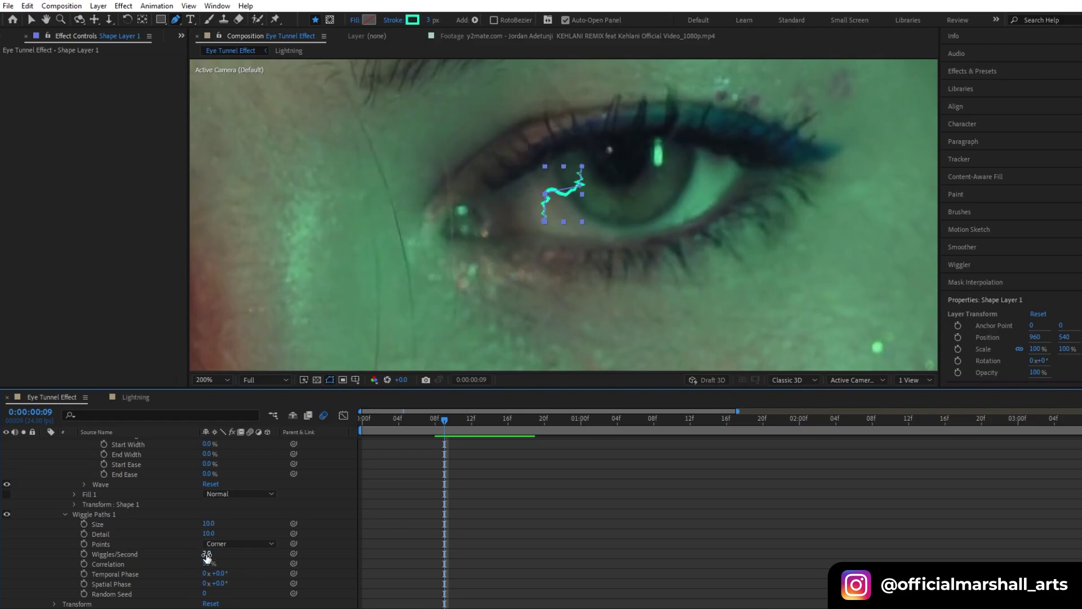
Set Wiggle Paths to 10 wiggles per second and change the stroke colour to 00E4FF.
mouse_move(206, 556)
left_mouse_down()
mouse_move(224, 557)
mouse_move(214, 556)
left_mouse_up()
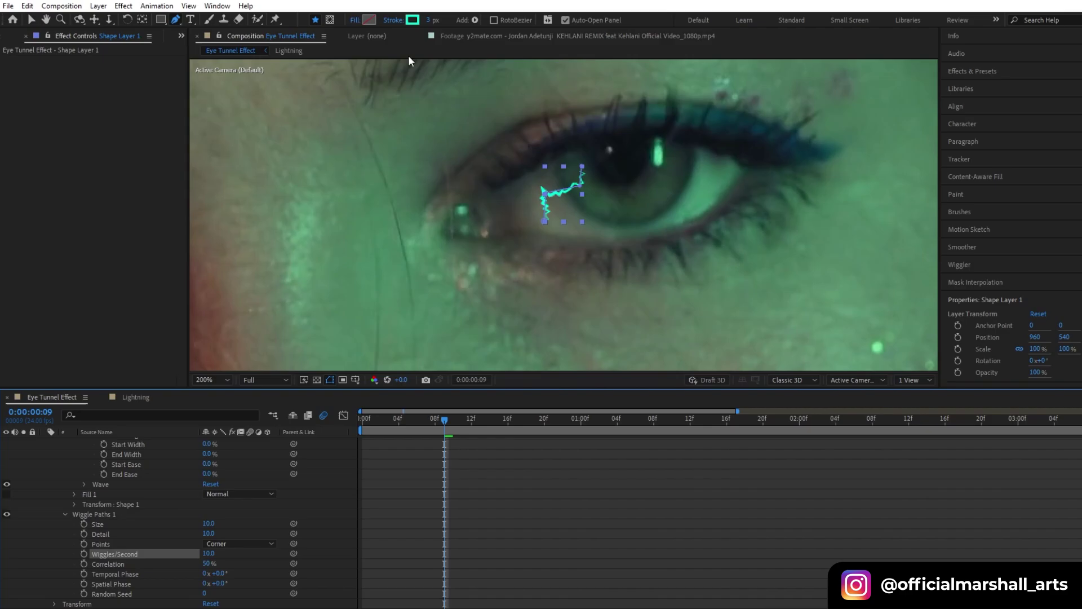
left_click(413, 20)
left_click_drag(224, 313, 224, 310)
left_click(315, 240)
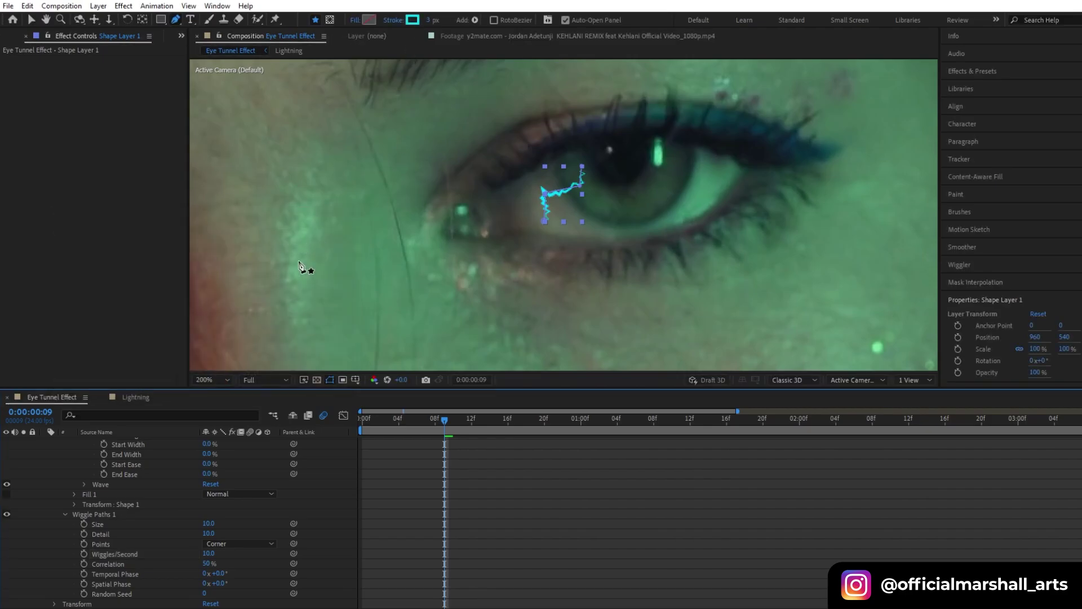
scroll(170, 516, "up", 5)
left_click(115, 500)
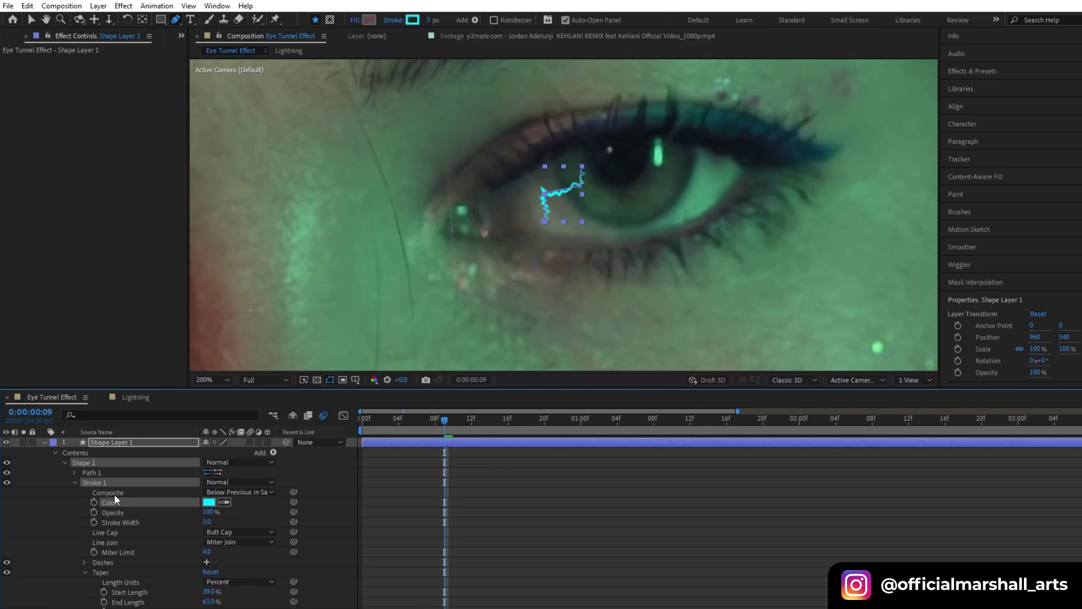
left_click(45, 444)
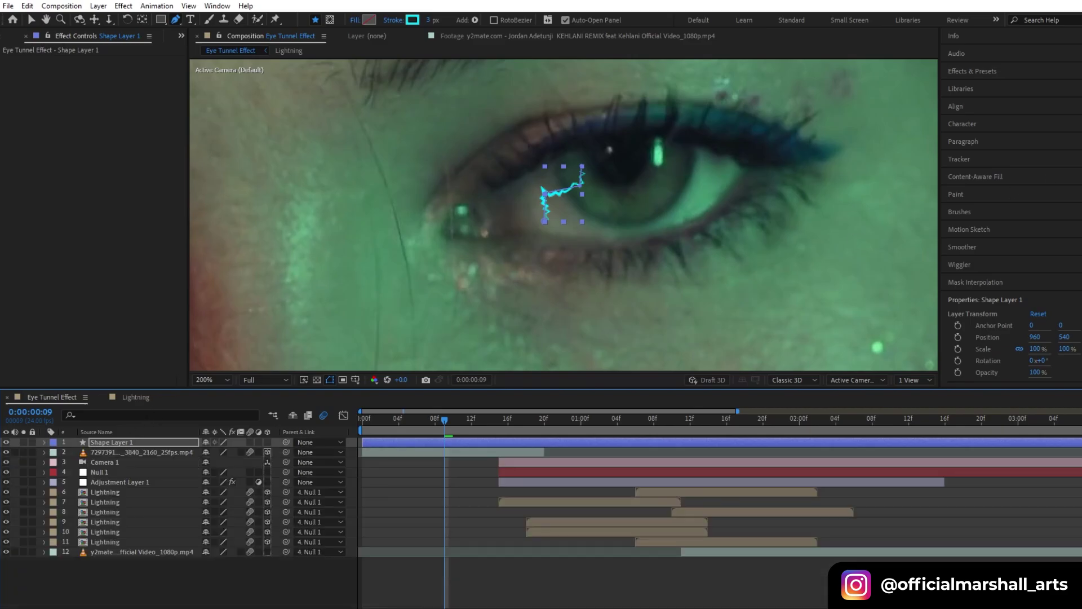
Apply Turbulent Displace to the lightning shape layer from Effects & Presets.
left_click(998, 74)
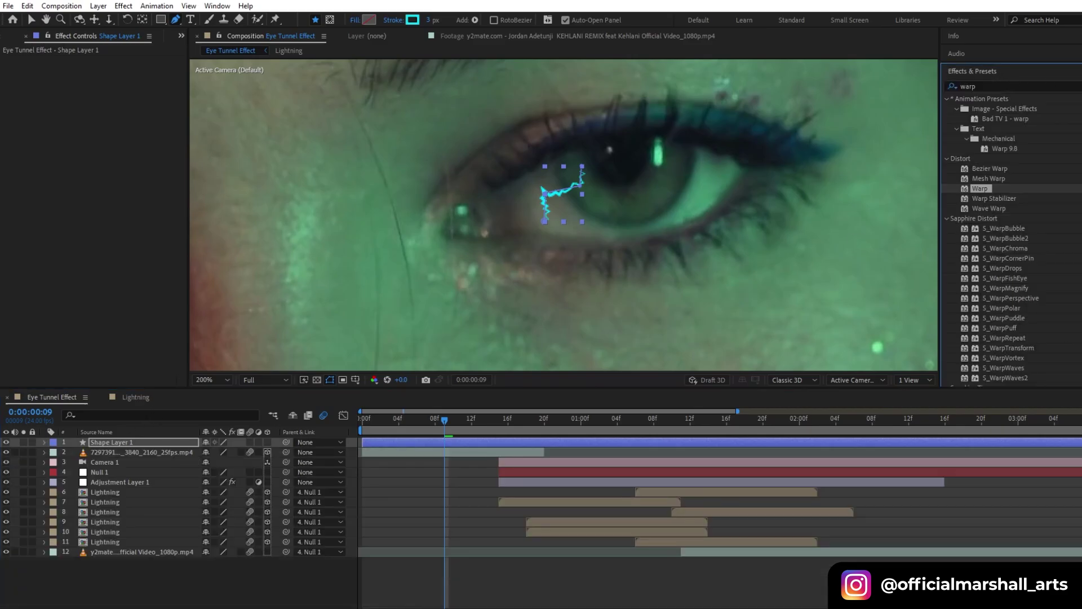
left_click(1081, 86)
left_click(1025, 83)
type("turbul")
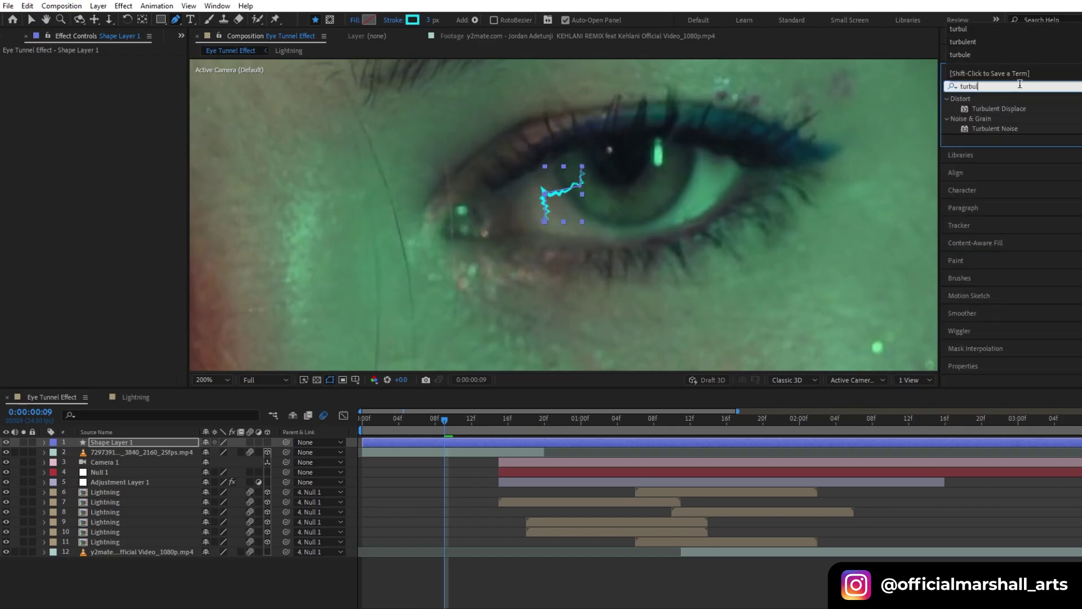
double_click(999, 109)
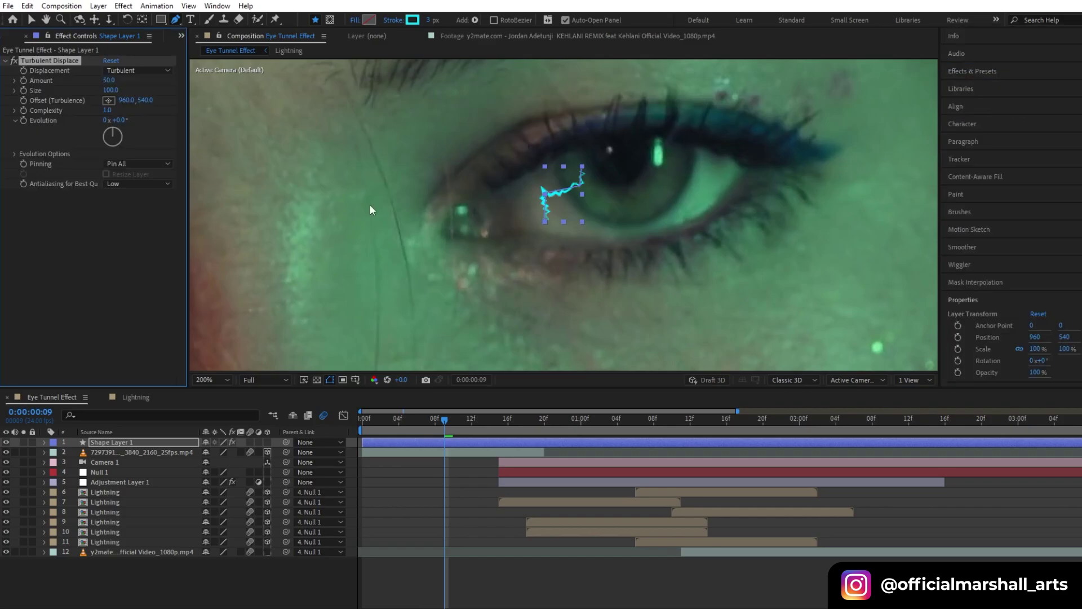
Set Turbulent Displace to Amount 14, Turbulent Smoother, Size 421, and start the layer at frame 9.
left_click_drag(113, 81, 833, 245)
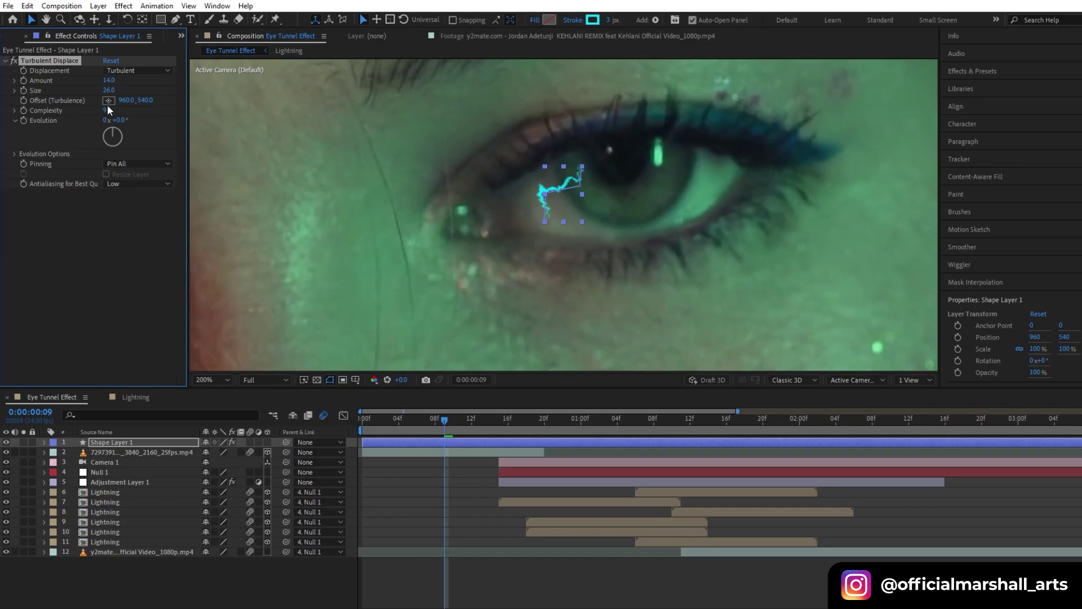
left_click(138, 70)
left_click(141, 122)
left_click_drag(108, 90, 353, 106)
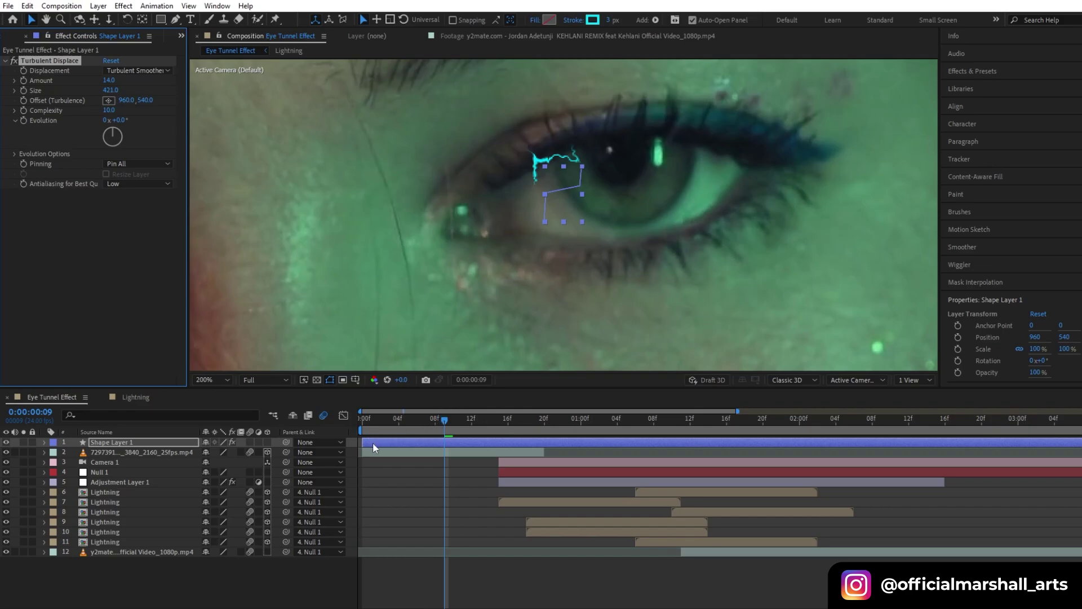
left_click_drag(359, 442, 463, 422)
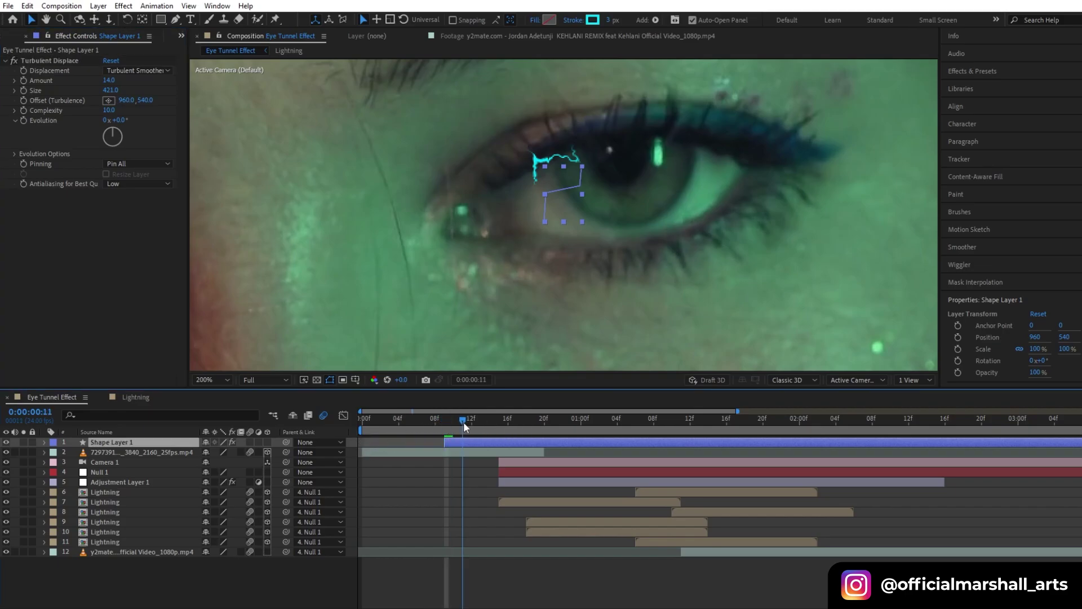
left_click(975, 72)
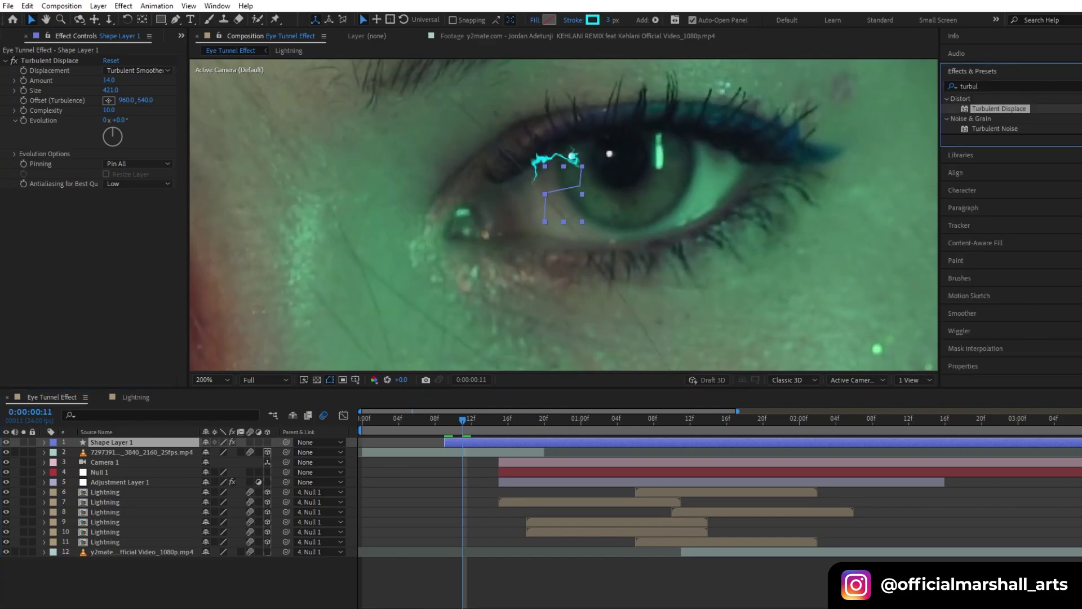
Apply the Glow effect to Shape Layer 1 and duplicate it as Shape Layer 2.
left_click(1078, 86)
type("glow")
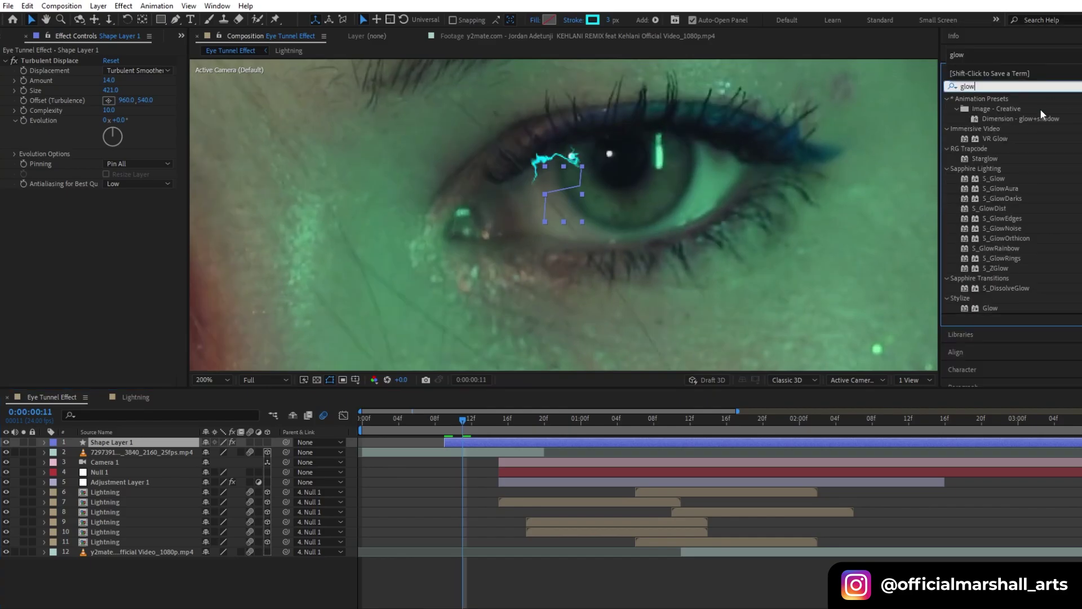
double_click(988, 308)
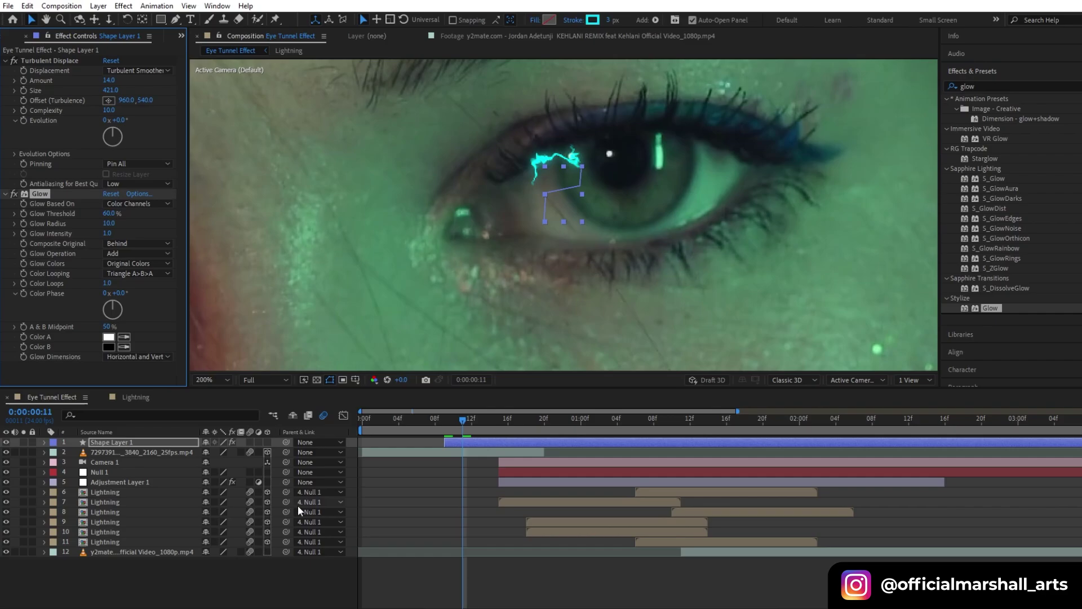
left_click(424, 517)
left_click(455, 442)
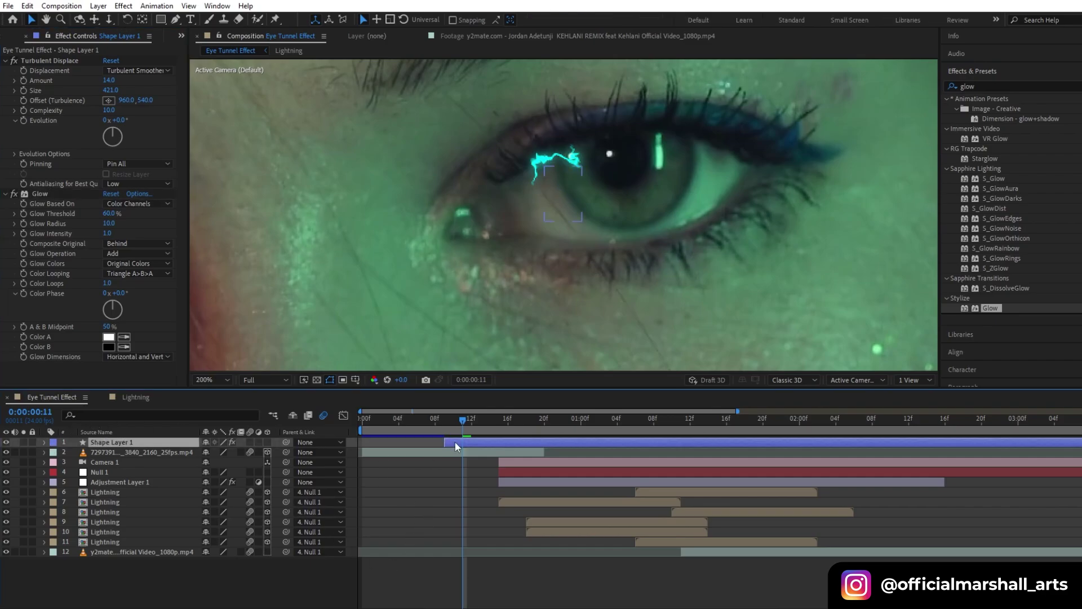
mouse_move(466, 422)
left_mouse_down()
mouse_move(451, 420)
mouse_move(493, 424)
mouse_move(476, 424)
left_mouse_up()
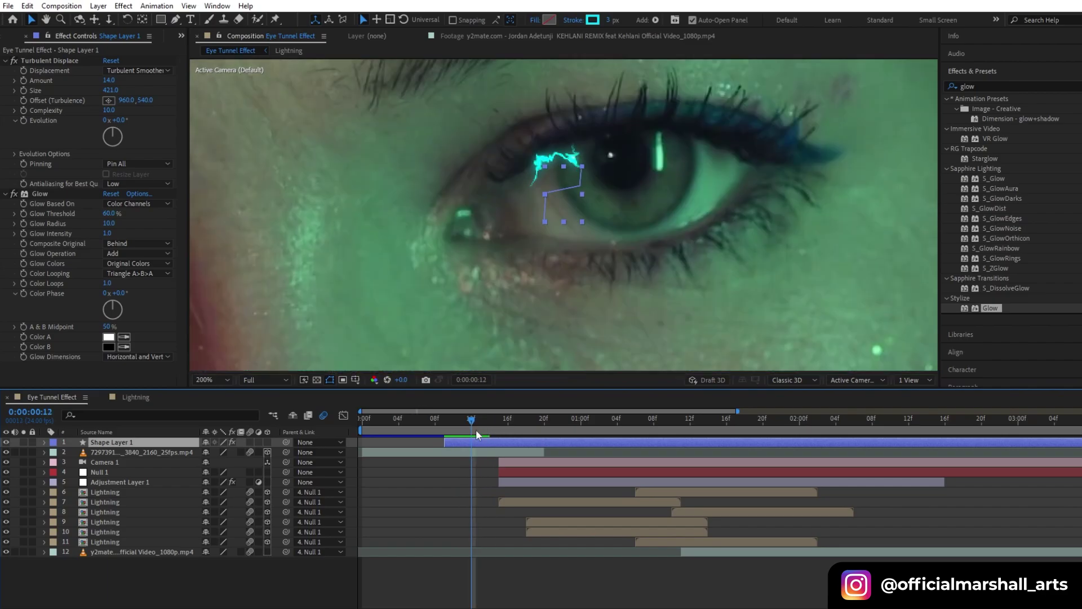
key("ctrl+d")
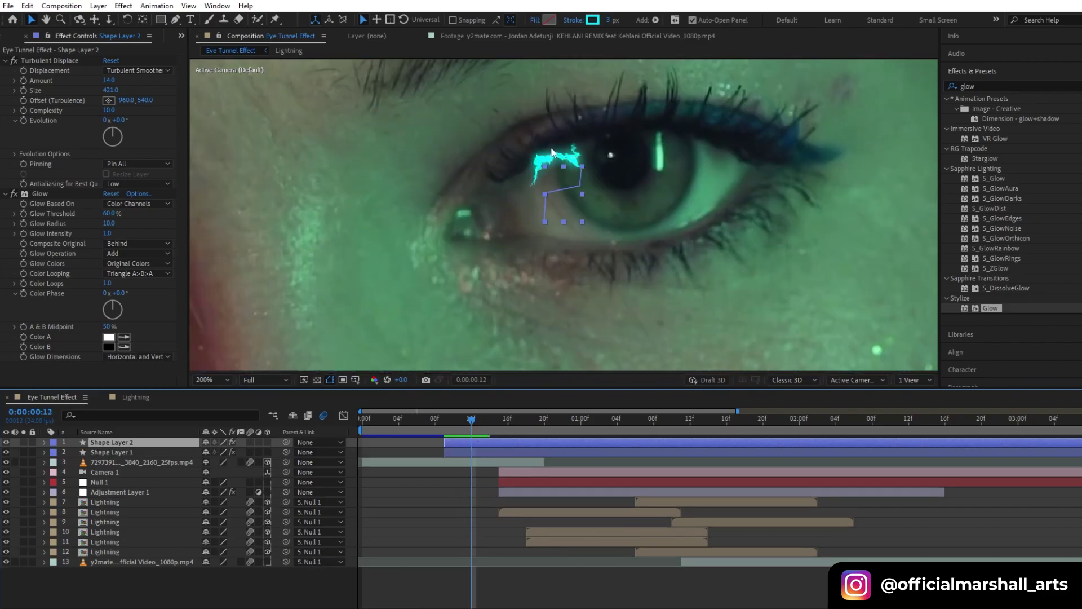
Move the duplicated lightning bolt, Shape Layer 2, onto the iris.
left_click_drag(560, 193, 638, 199)
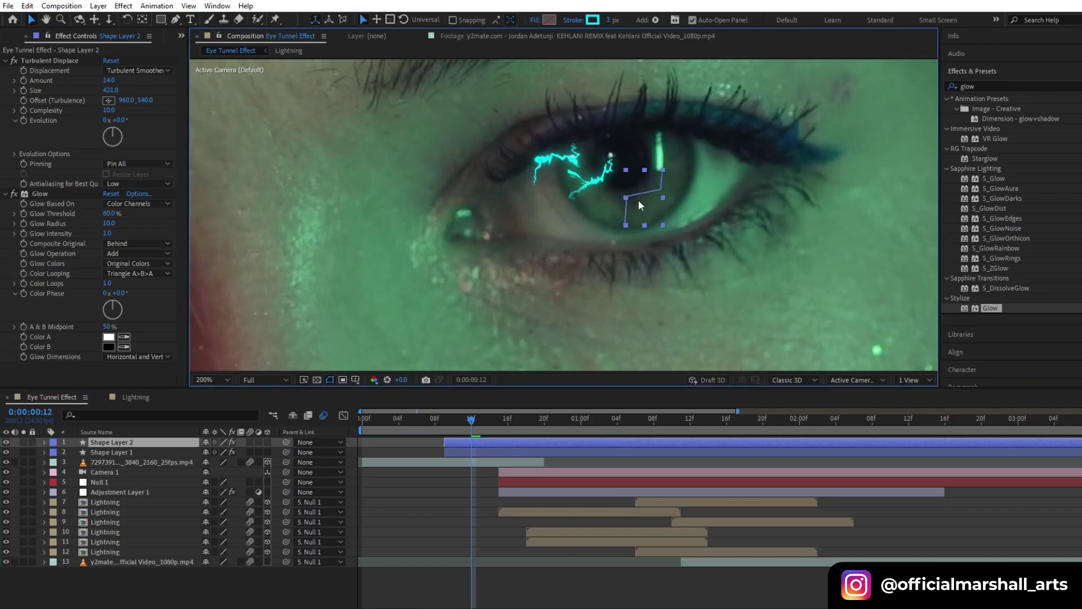
left_click(634, 241)
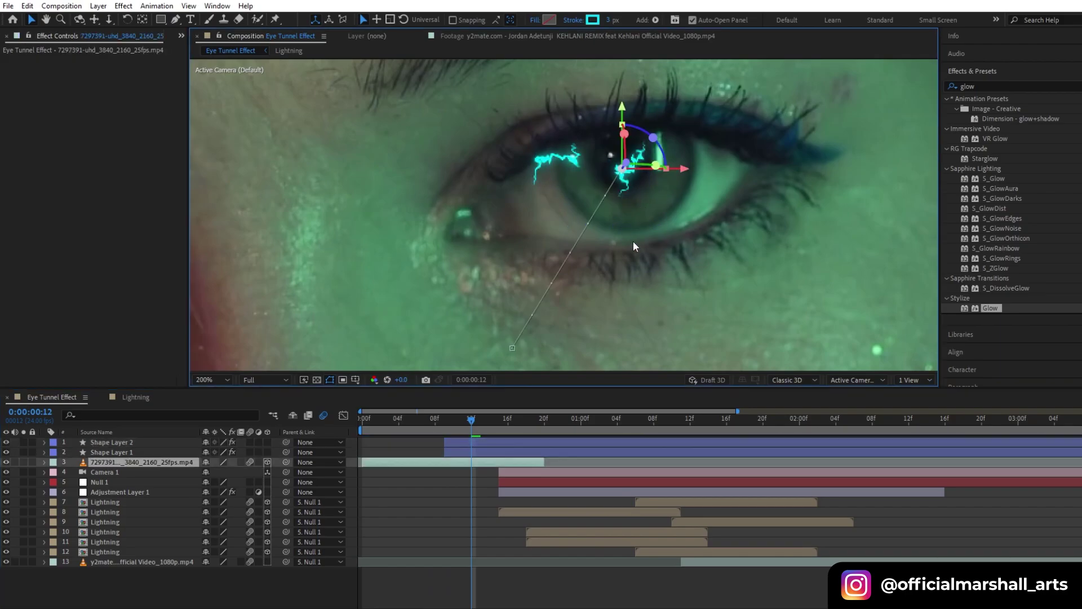
left_click(482, 453)
left_click(483, 442)
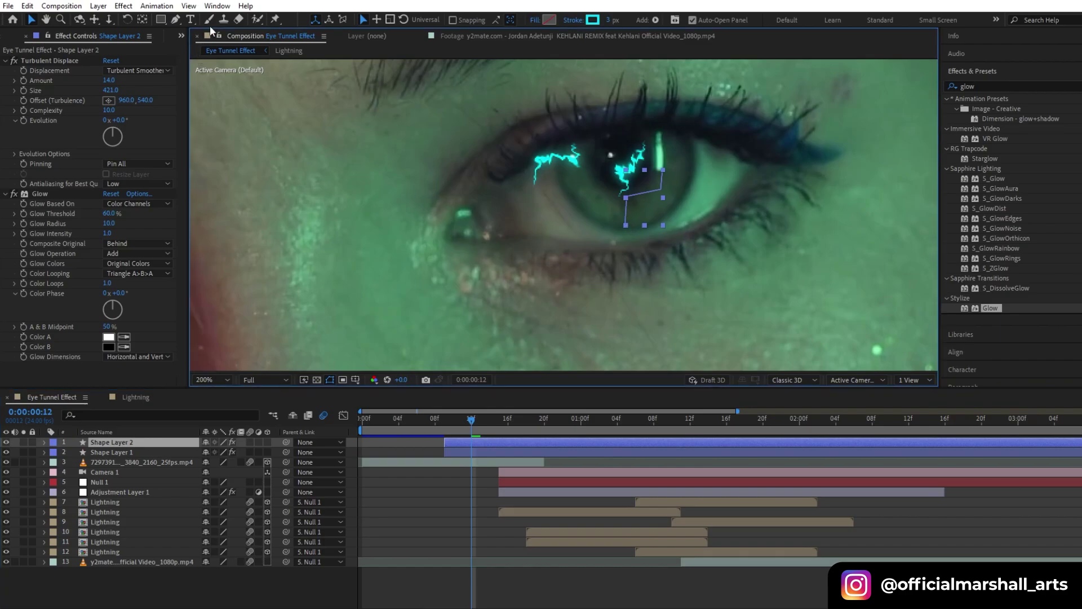
Reshape Shape Layer 2's path vertices into a separate branch and duplicate it as Shape Layer 3.
left_click(175, 20)
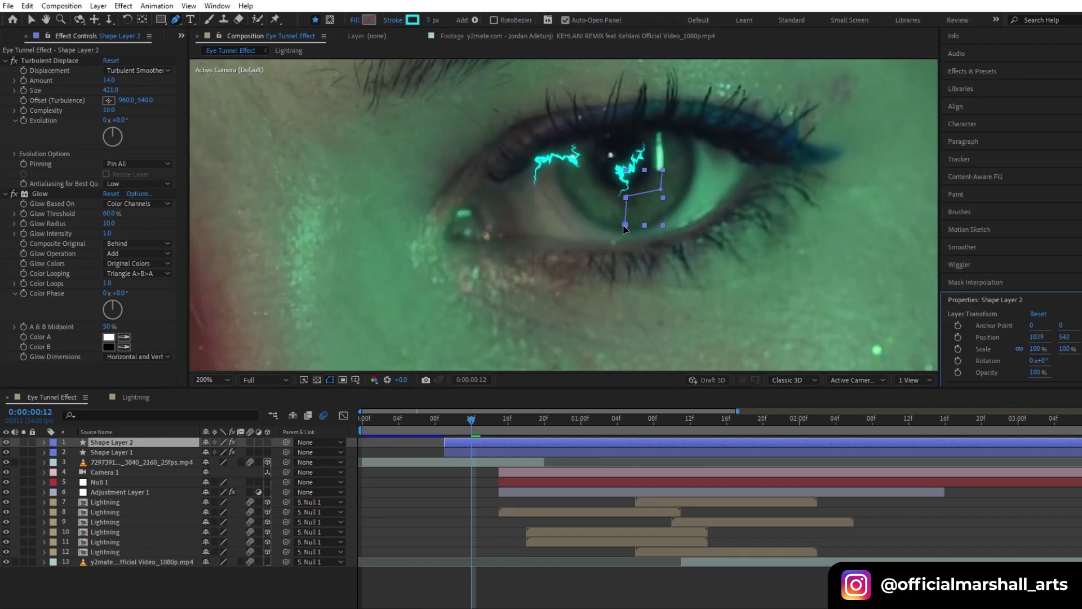
left_click_drag(626, 225, 665, 270)
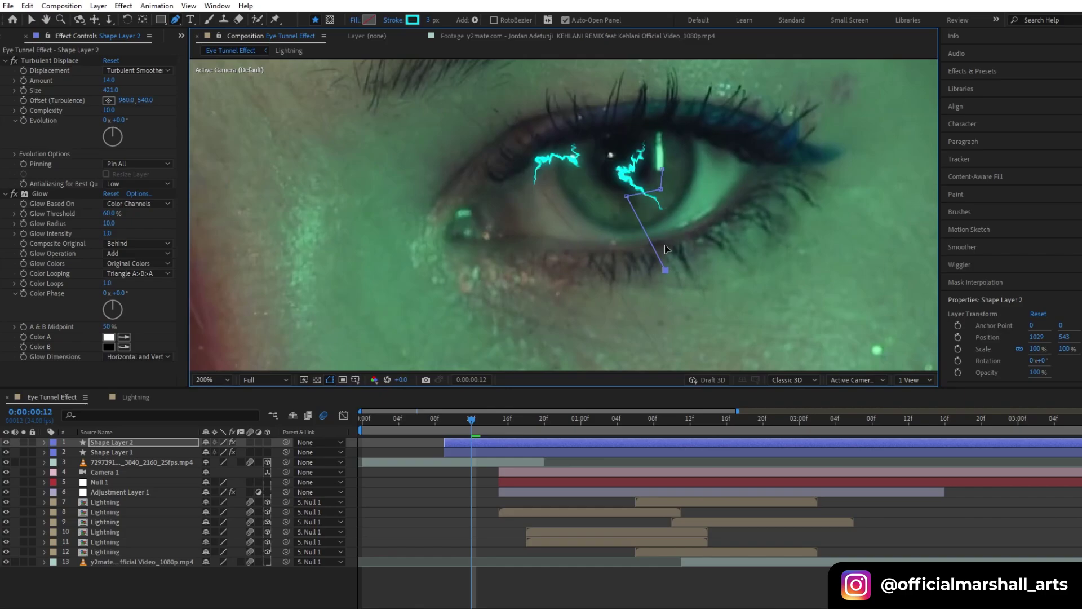
left_click(663, 173)
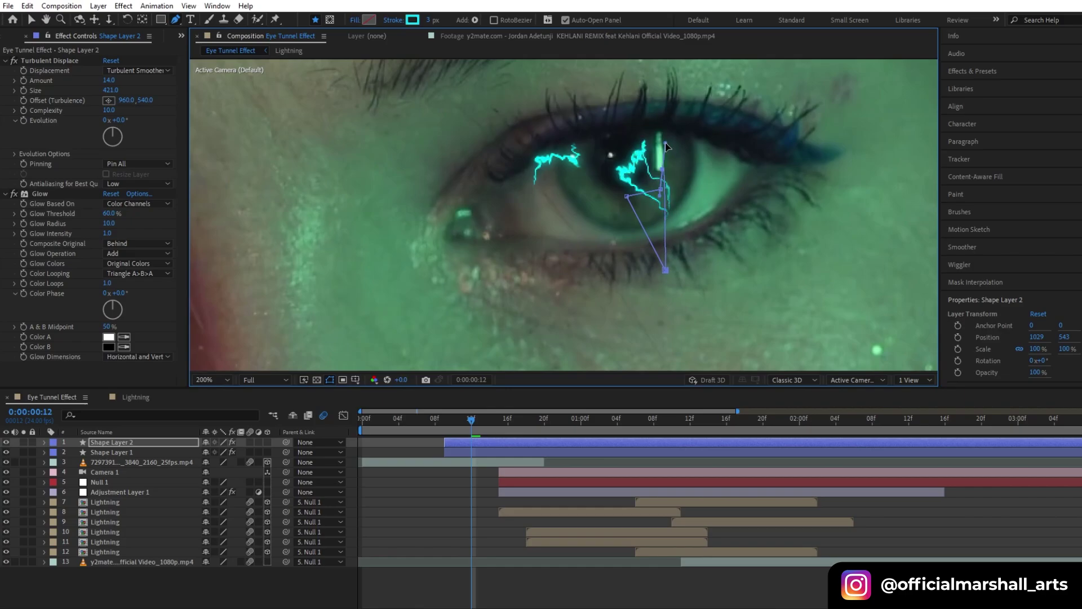
key("ctrl+z")
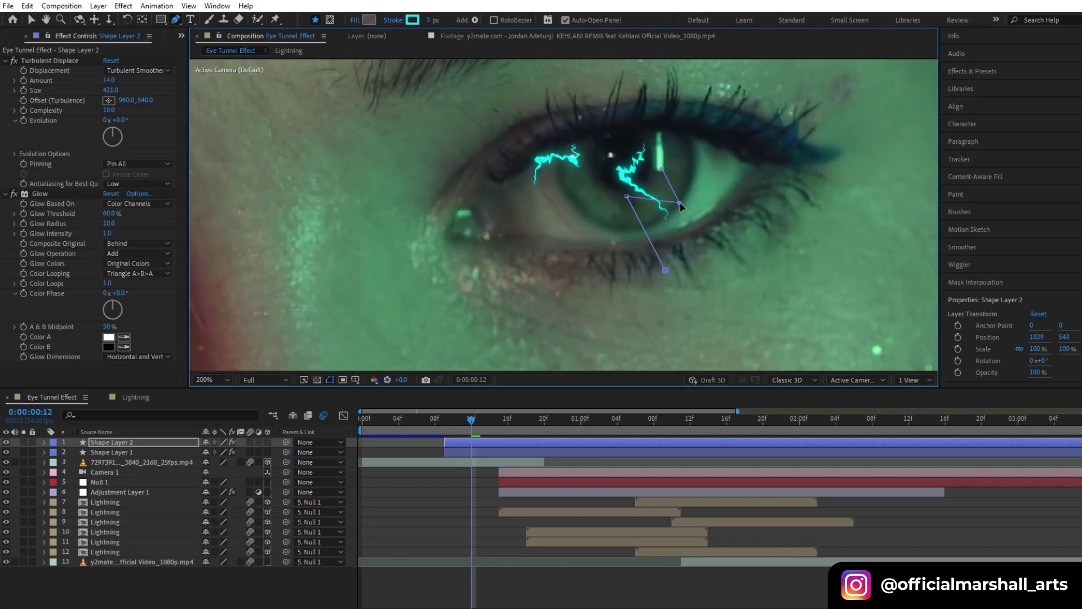
left_click_drag(661, 191, 687, 203)
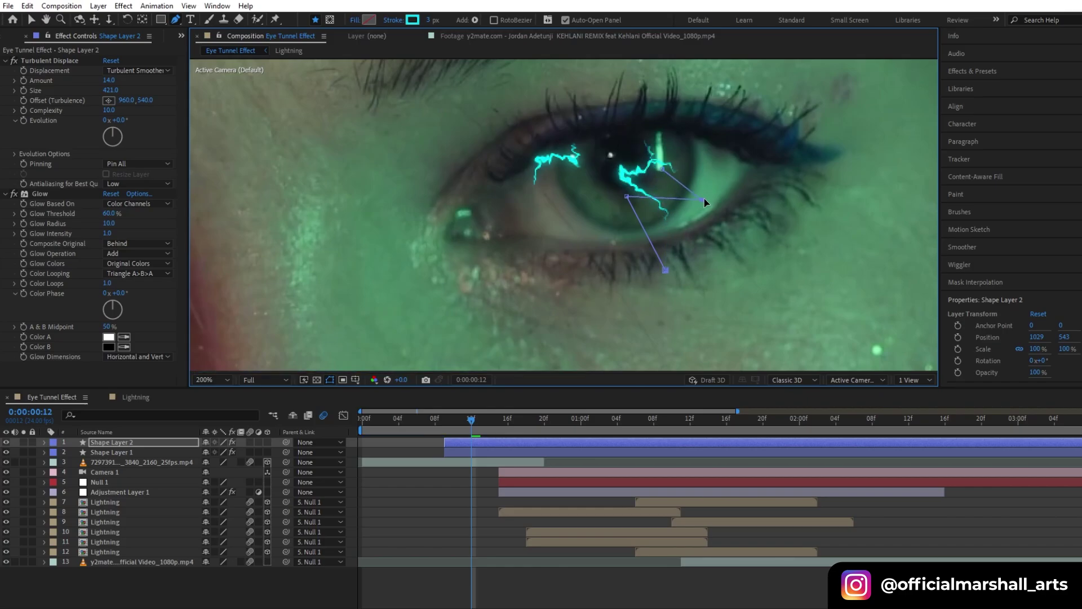
left_click_drag(705, 200, 708, 198)
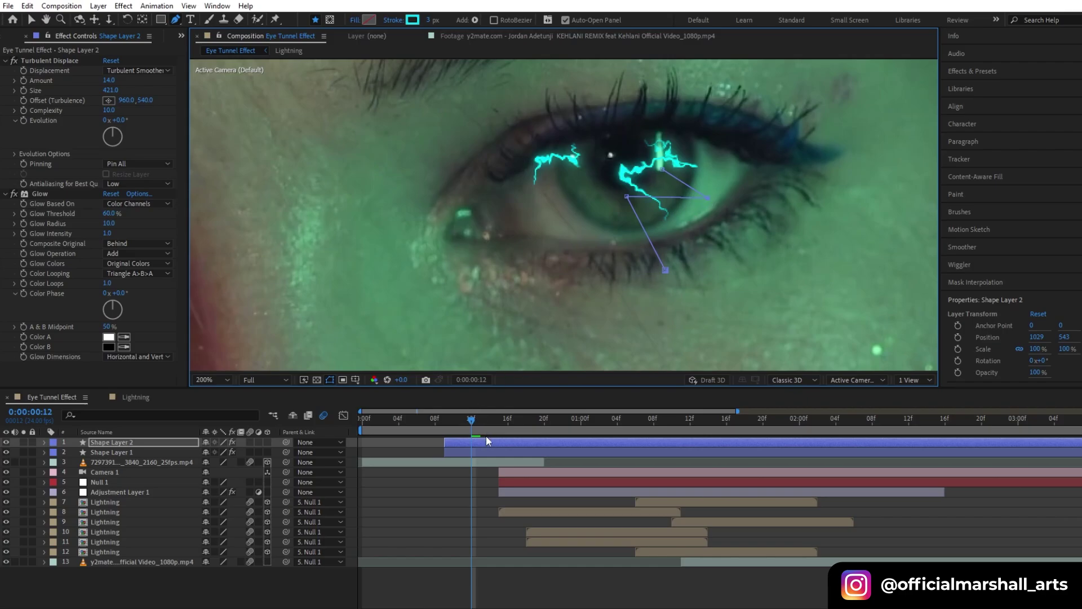
key("ctrl+d")
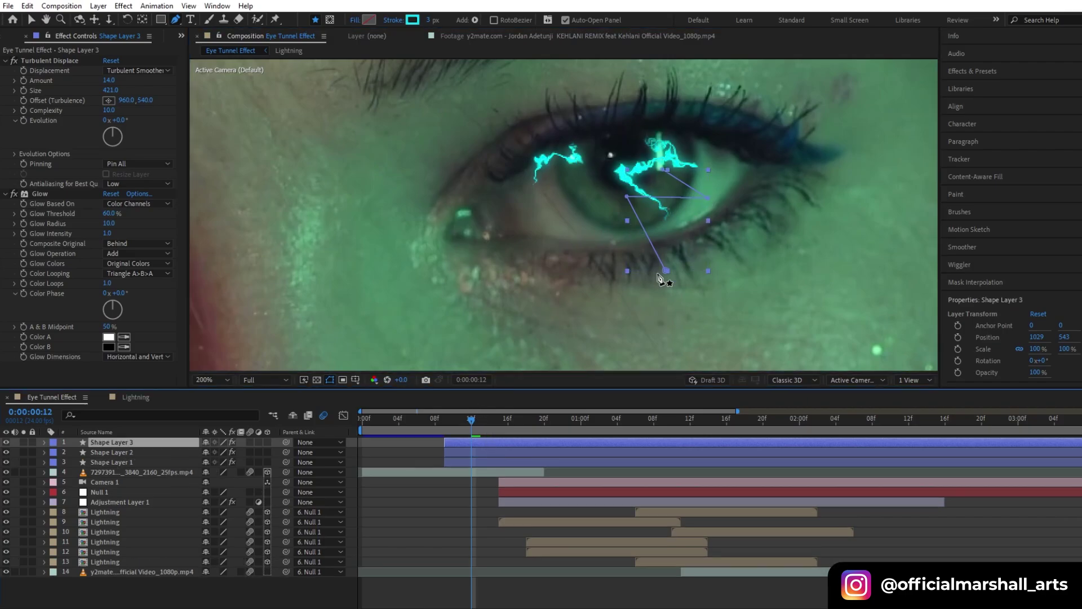
Scale Shape Layer 3 to about 59.5 × 88.6% on the lower iris, undoing a stray footage move.
key("v")
left_click_drag(668, 272, 598, 283)
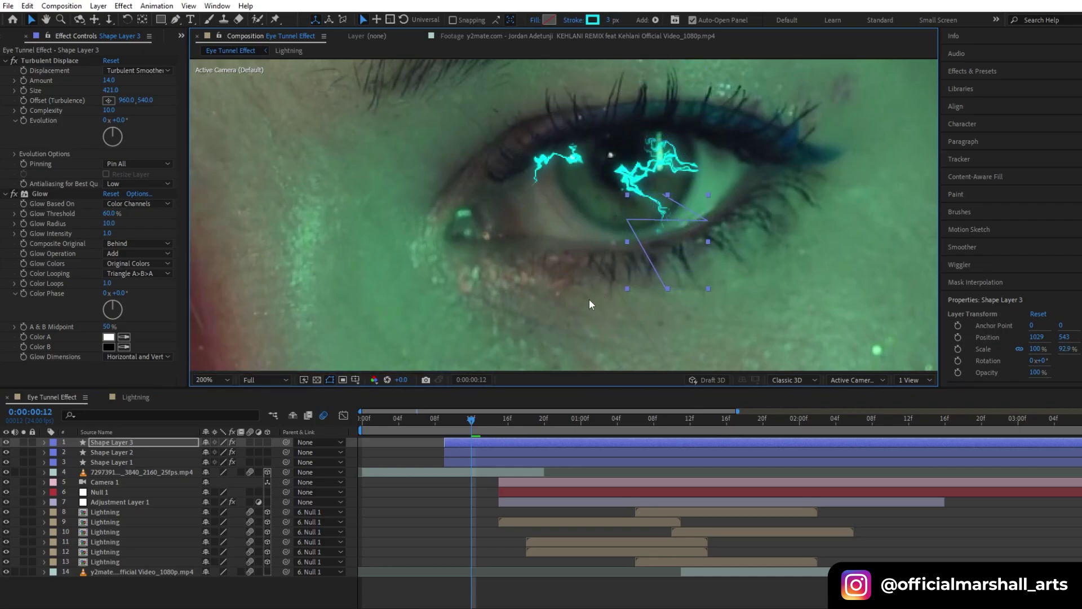
key("s")
left_click_drag(238, 456, 218, 456)
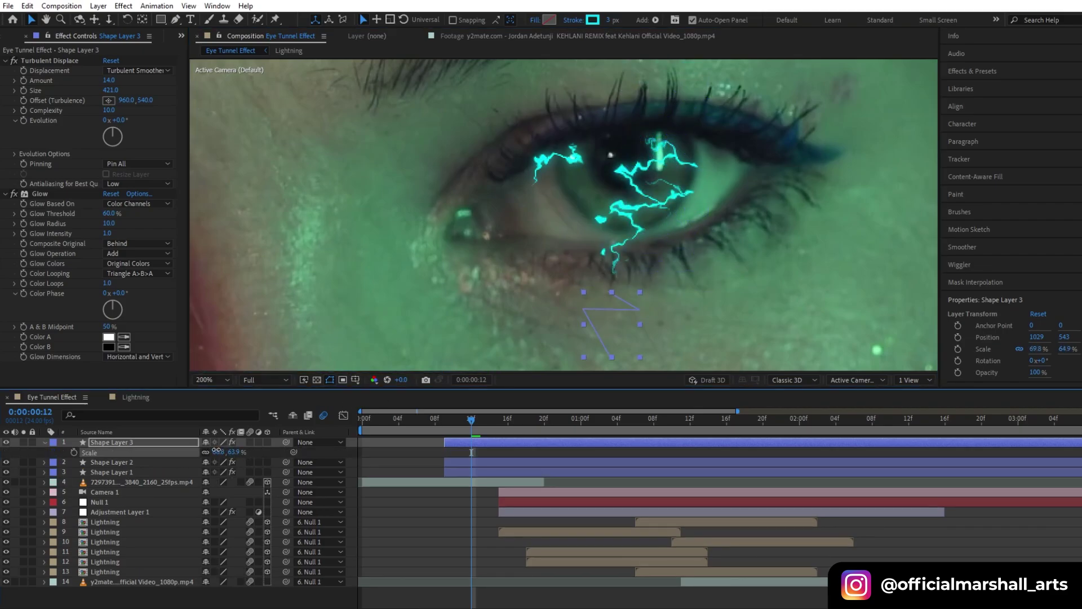
left_click_drag(546, 299, 557, 253)
key("ctrl+z")
left_click(482, 440)
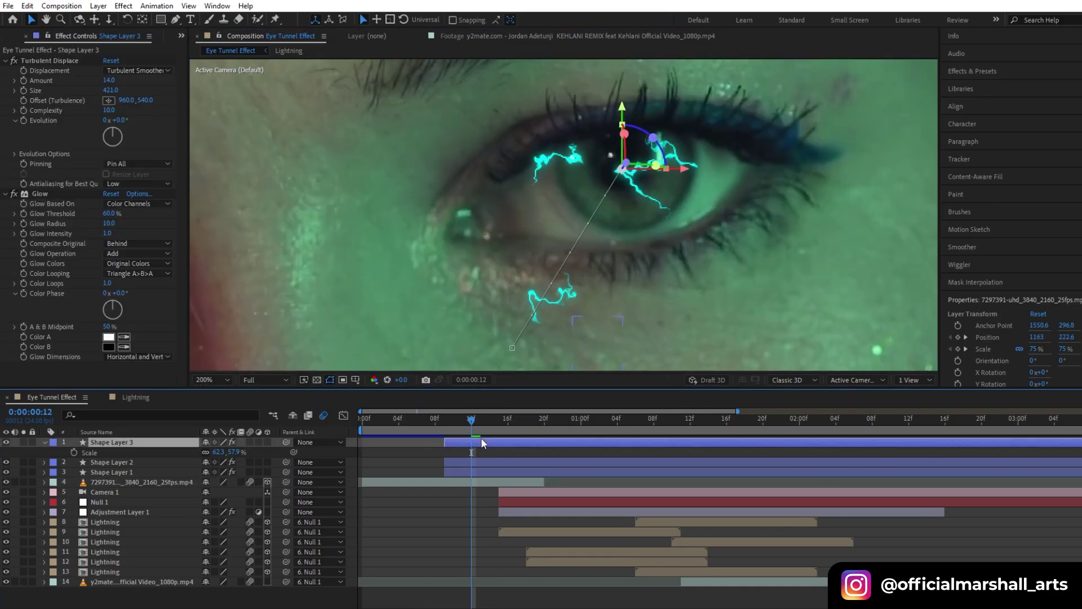
left_click_drag(573, 318, 567, 208)
key("s")
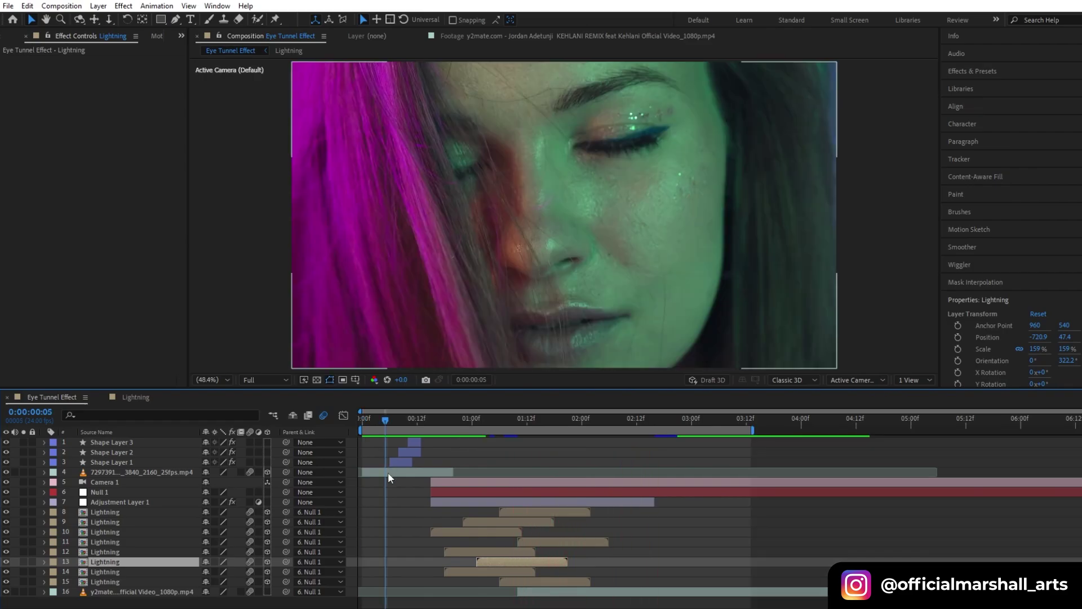
Add Curves to the 7297391 footage layer, bow the RGB curve down, smooth it, and preview.
left_click(388, 472)
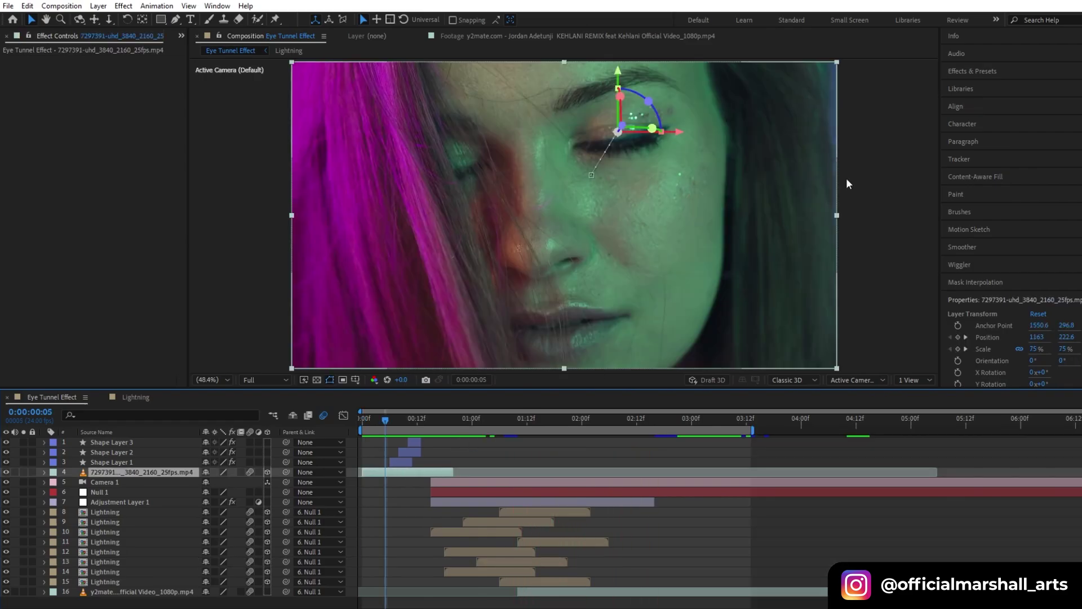
left_click(984, 70)
left_click(1015, 85)
key("BackSpace")
key("BackSpace")
key("BackSpace")
key("BackSpace")
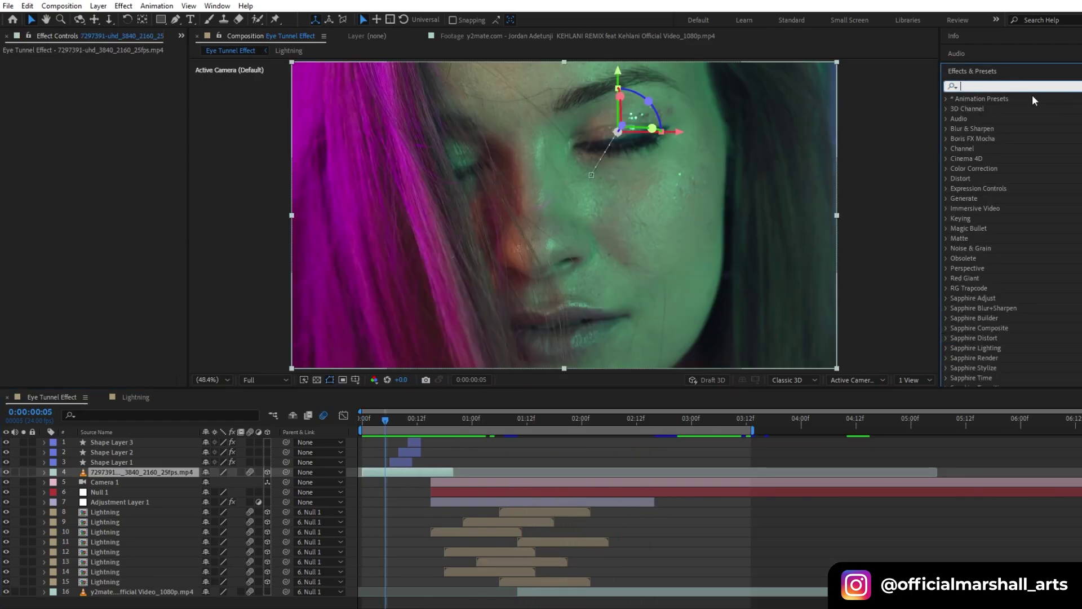
type("curv")
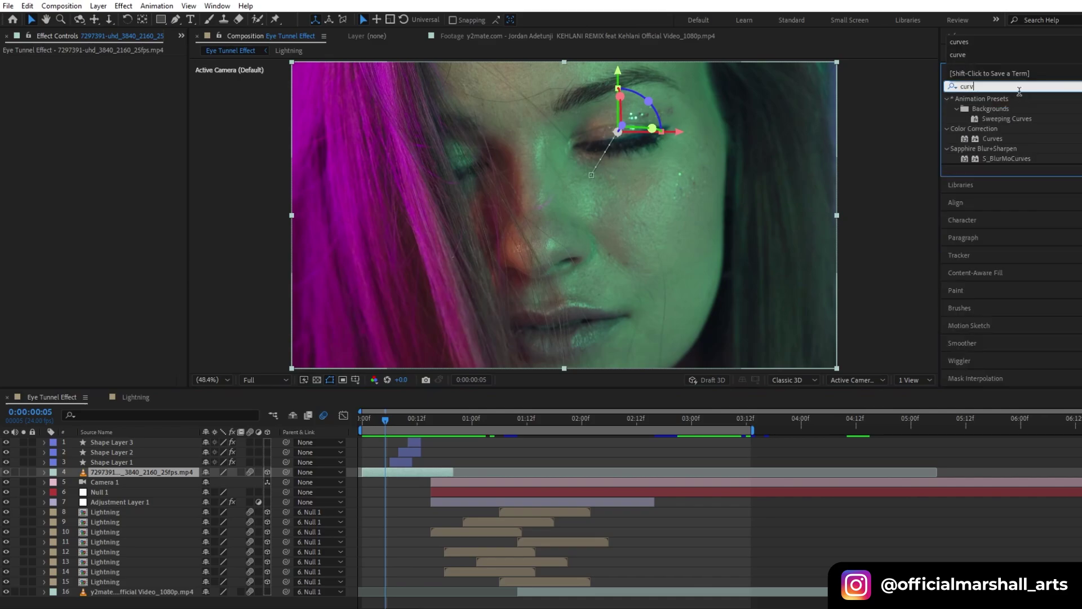
type("es")
double_click(993, 138)
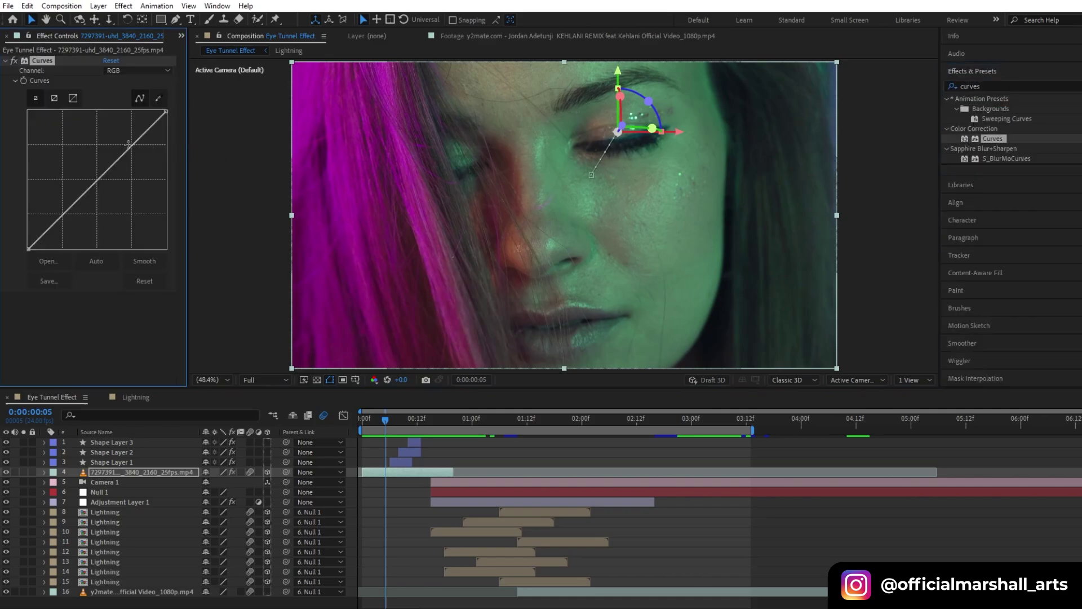
left_click_drag(116, 162, 144, 157)
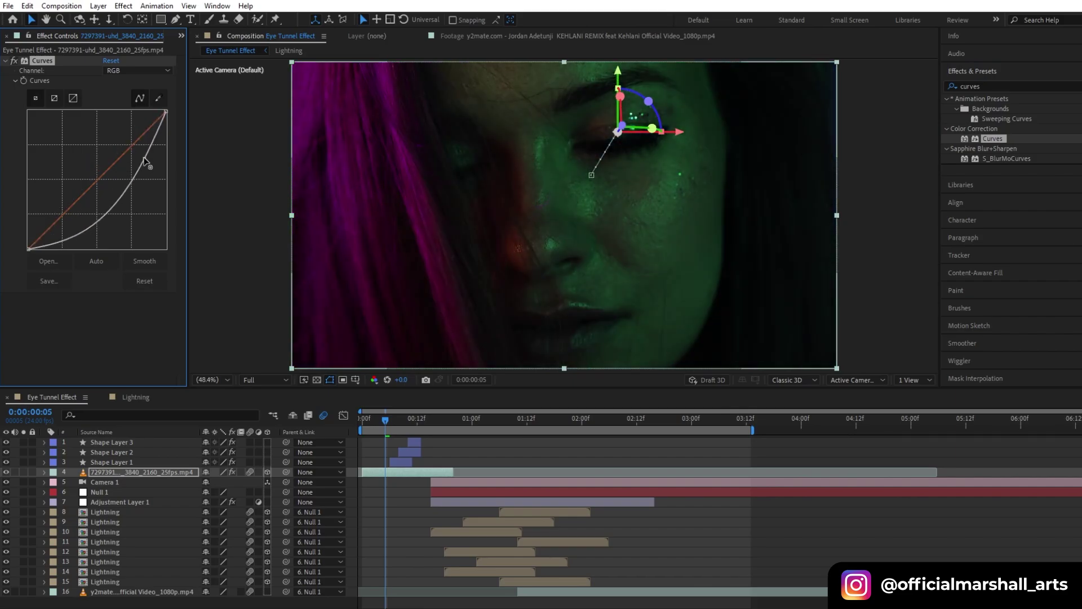
left_click(144, 261)
key("space")
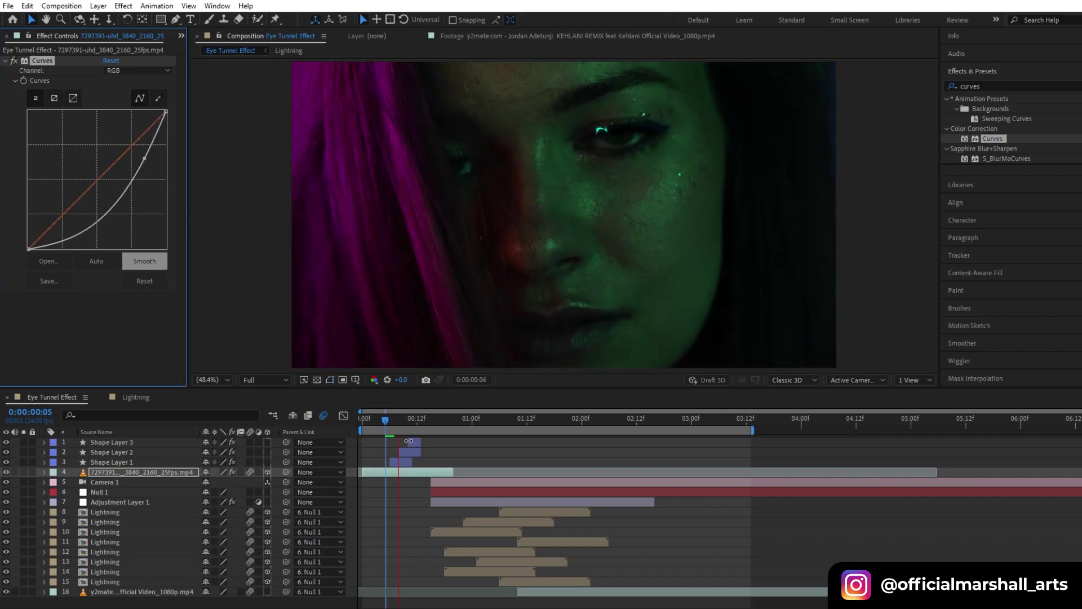